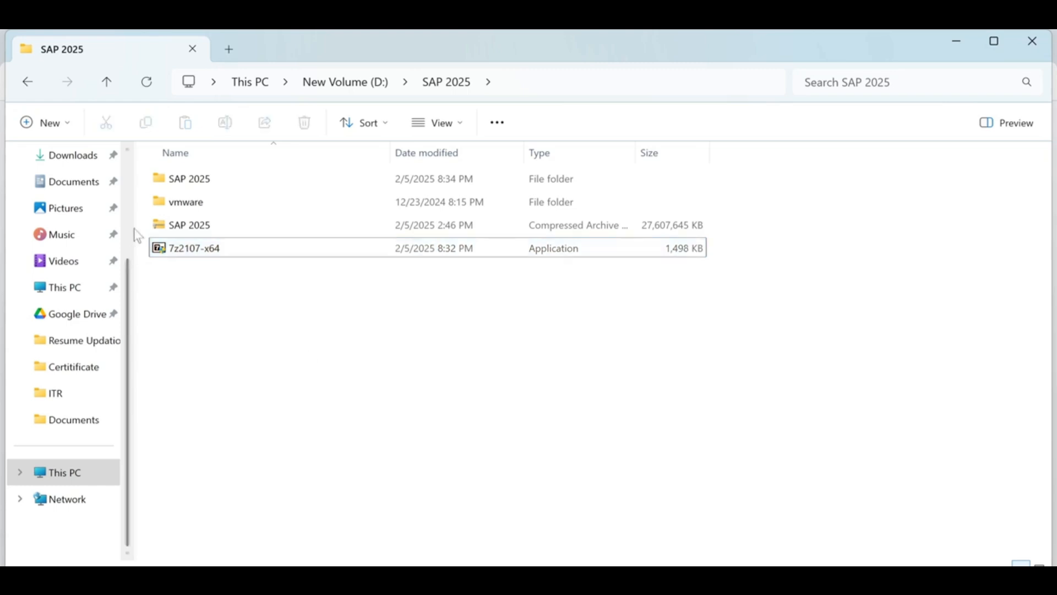
- Extract the SAP 2025 archive with 7-Zip into a 'SAP 2025' folder
left_click(182, 229)
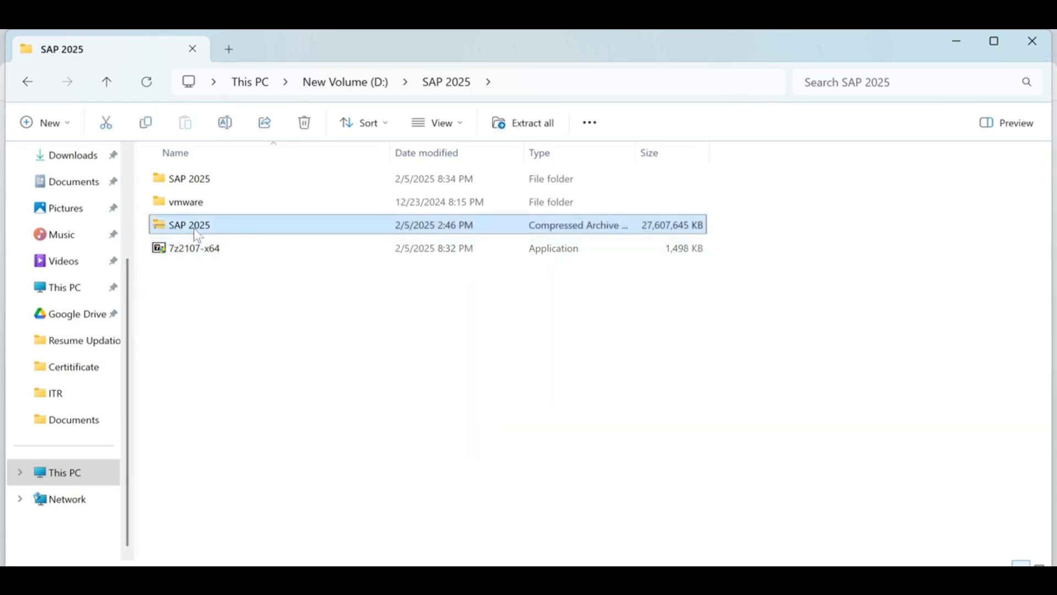
right_click(194, 230)
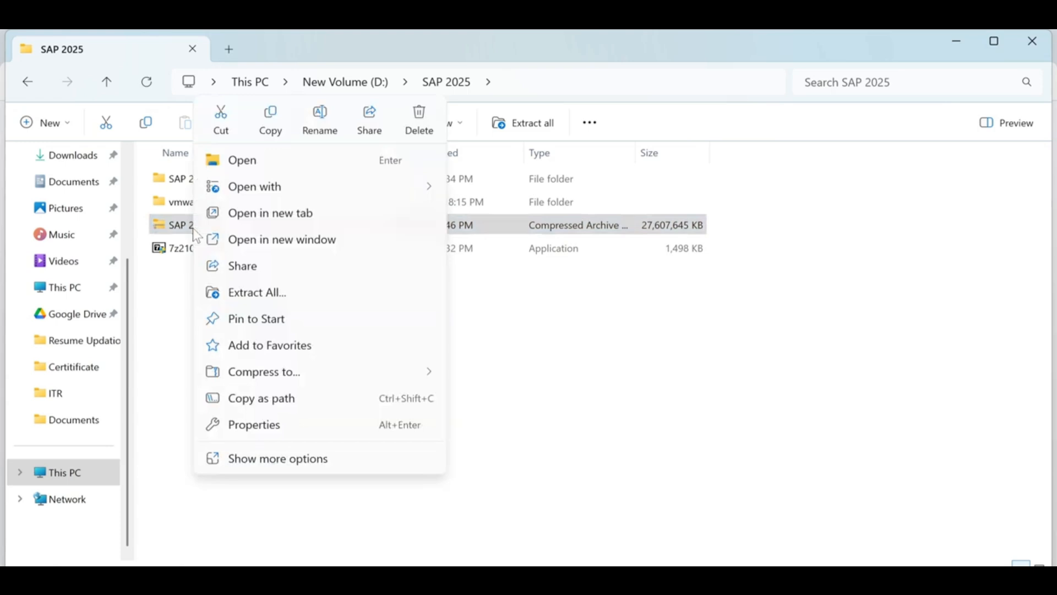
left_click(304, 462)
mouse_move(259, 304)
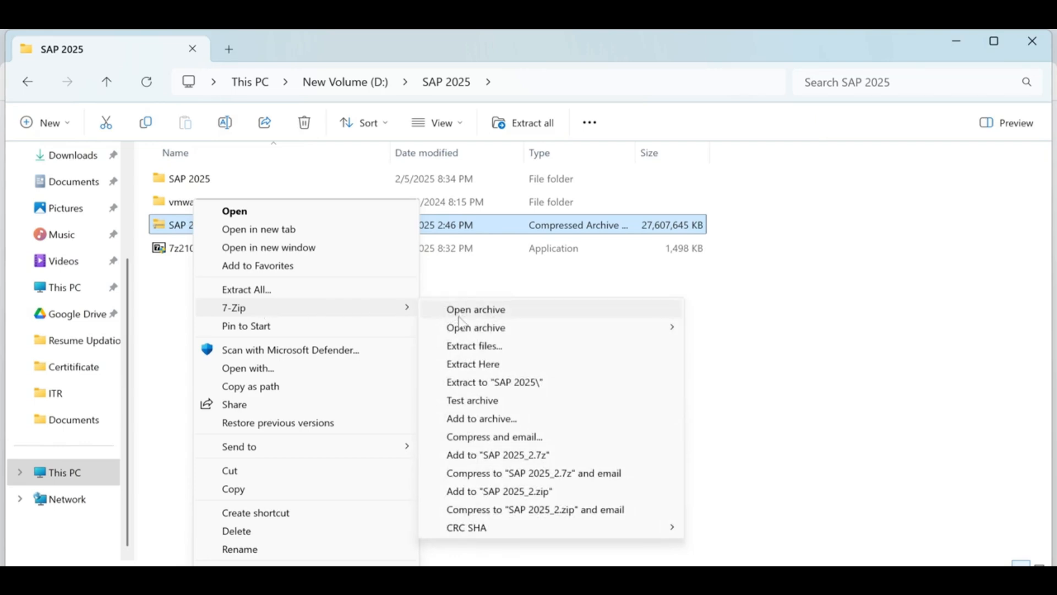
left_click(521, 385)
- Choose No to All for existing files, then cancel the SAP 2025.7z extraction at 2%
left_click_drag(559, 180, 561, 208)
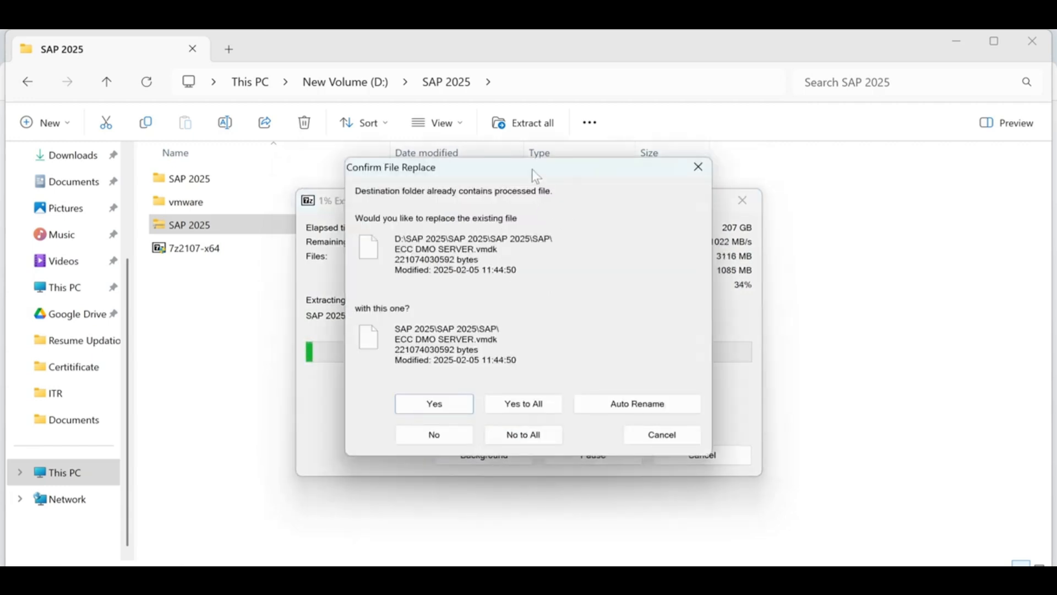
left_click_drag(507, 175, 942, 477)
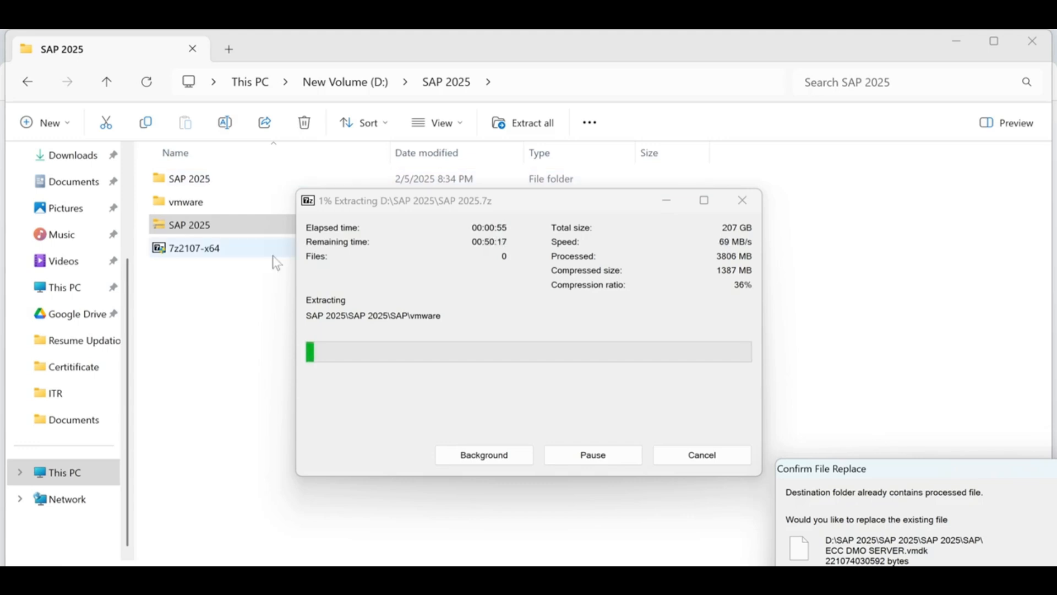
left_click_drag(863, 473, 559, 183)
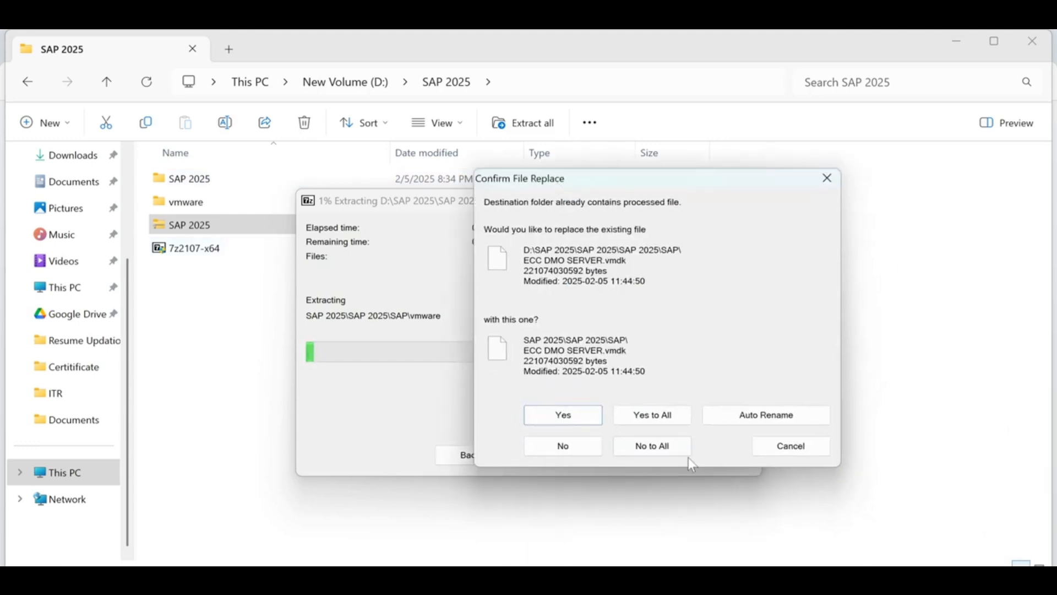
left_click(673, 447)
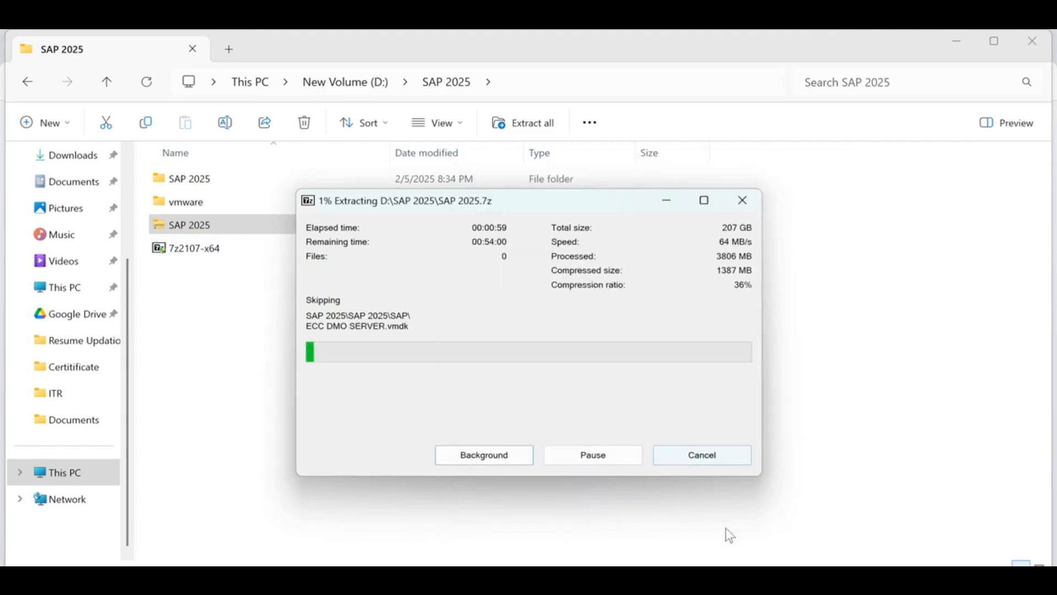
left_click(715, 457)
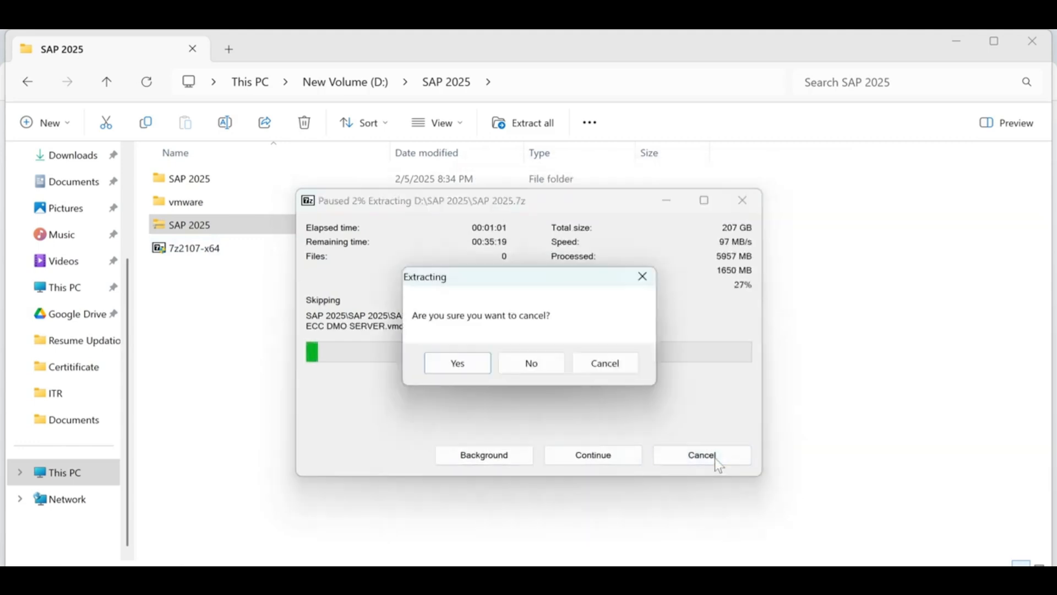
left_click(458, 364)
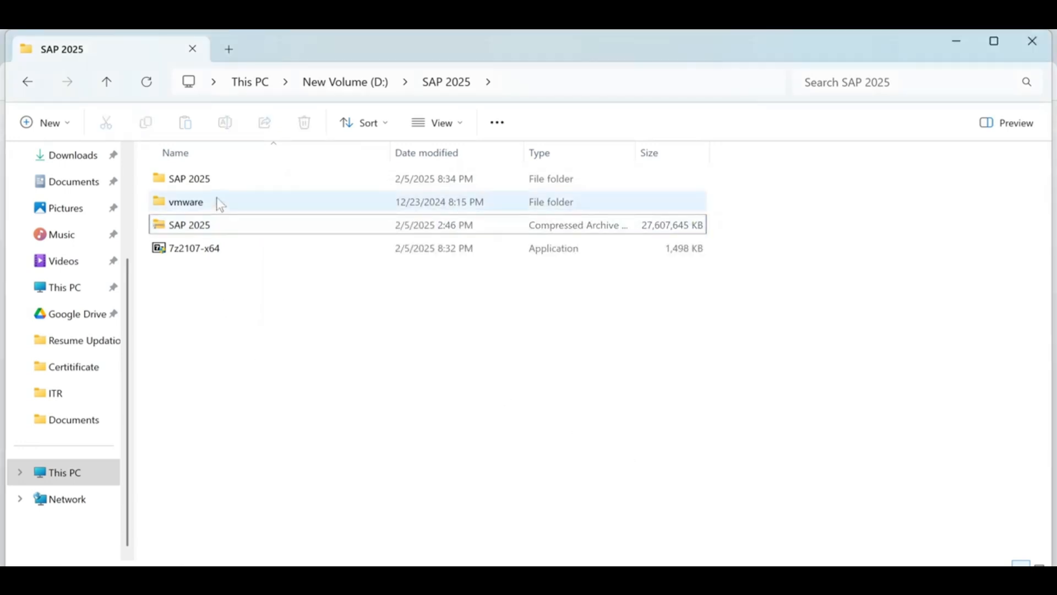
- Navigate through SAP 2025, SAP 2025 and SAP into the vmware folder
mouse_move(216, 182)
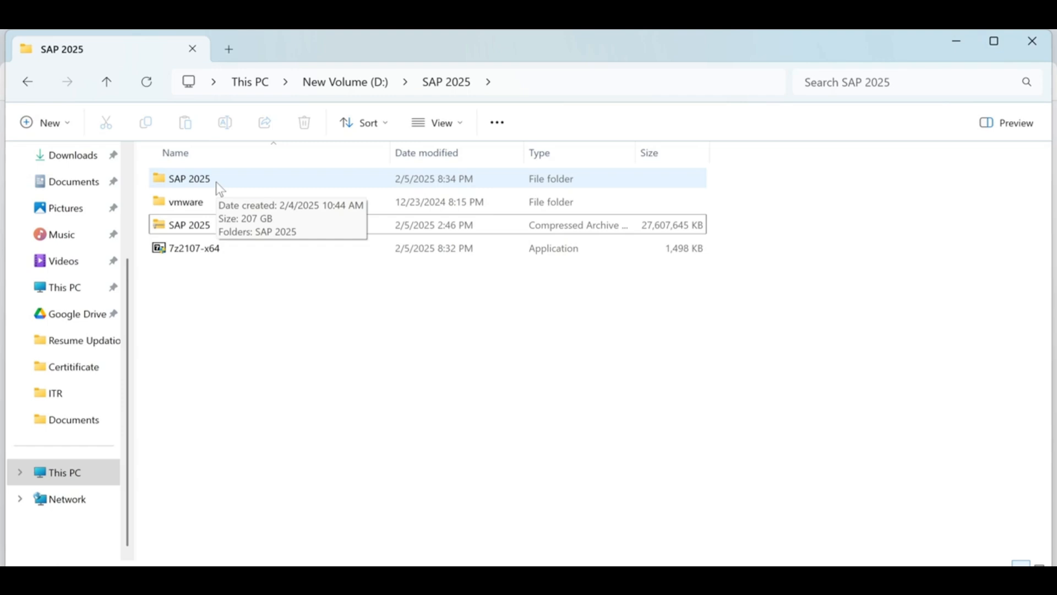
double_click(216, 182)
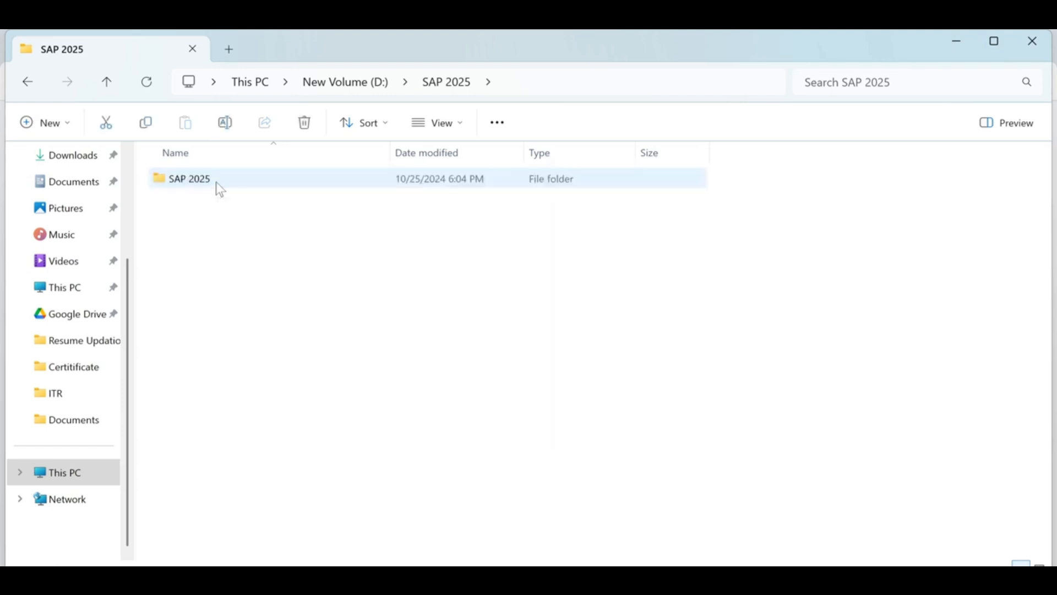
double_click(216, 182)
double_click(220, 182)
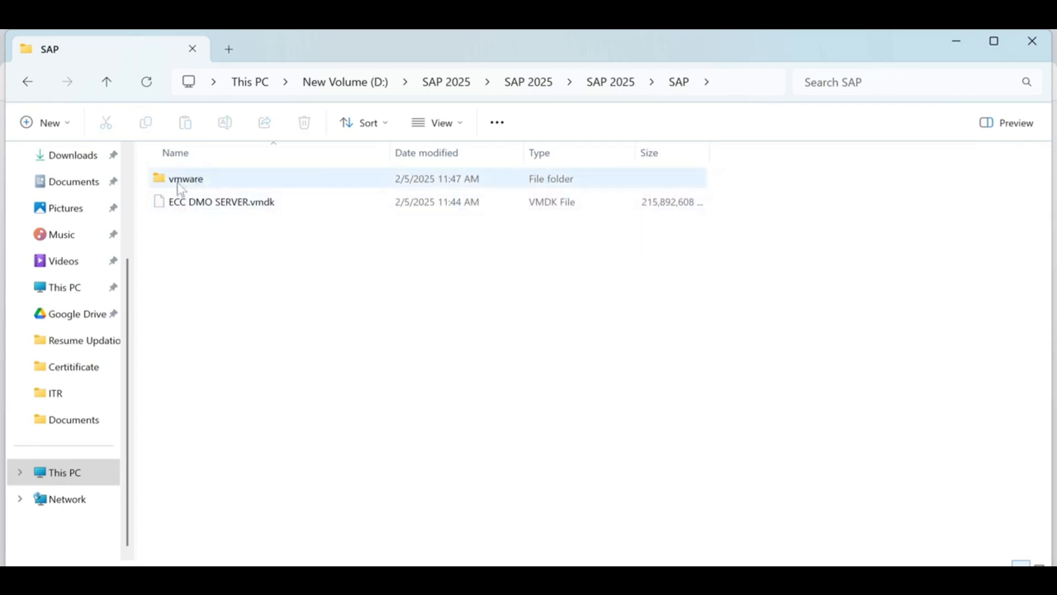
double_click(218, 188)
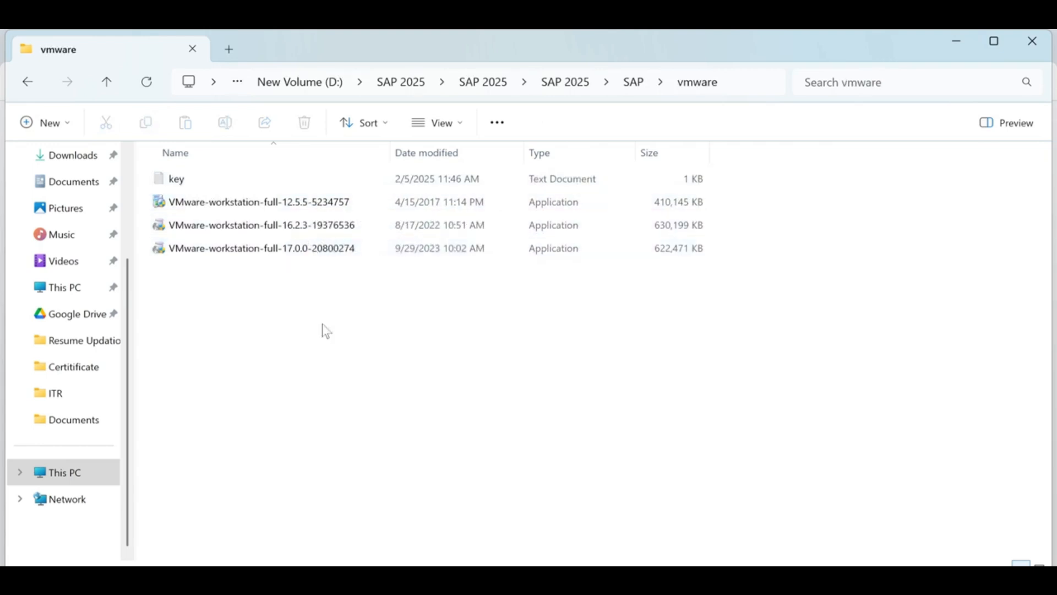
- Select the 12.5.5 and 16.2.3 VMware Workstation installers in the list
left_click(316, 205)
left_click(313, 230)
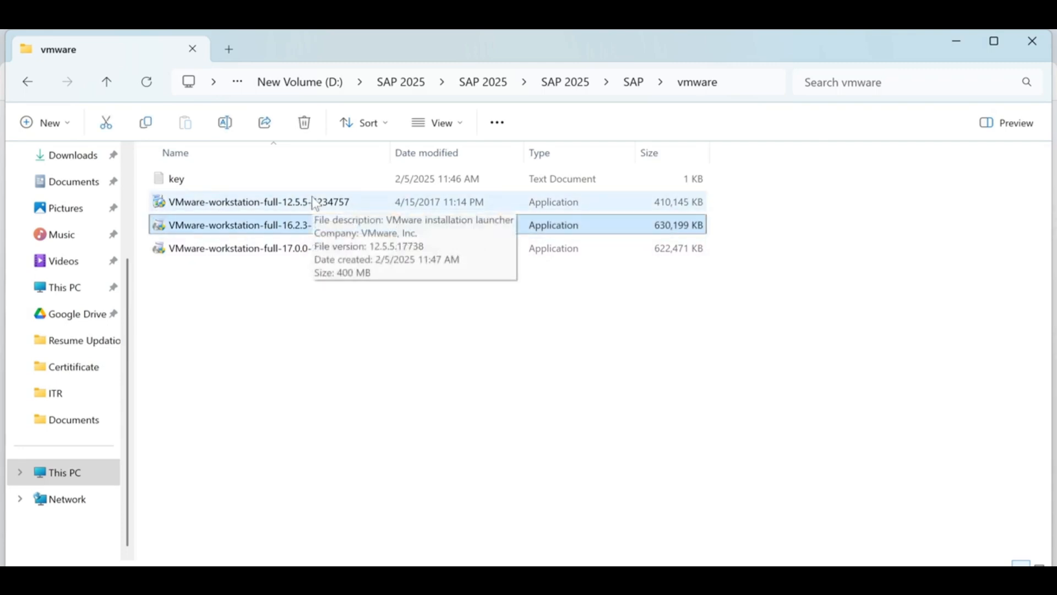
left_click(418, 339)
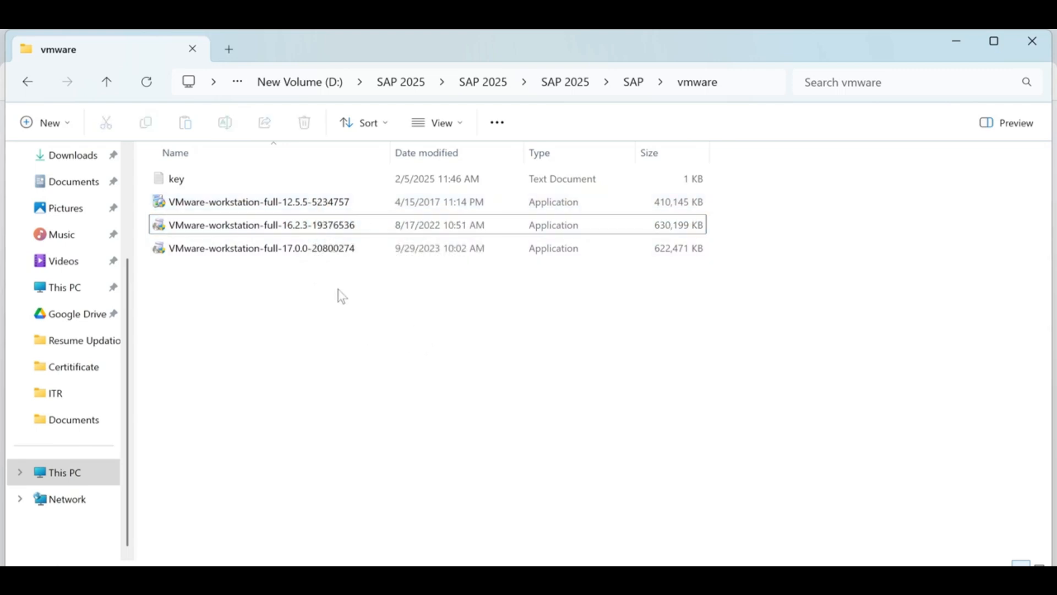
left_click(325, 212)
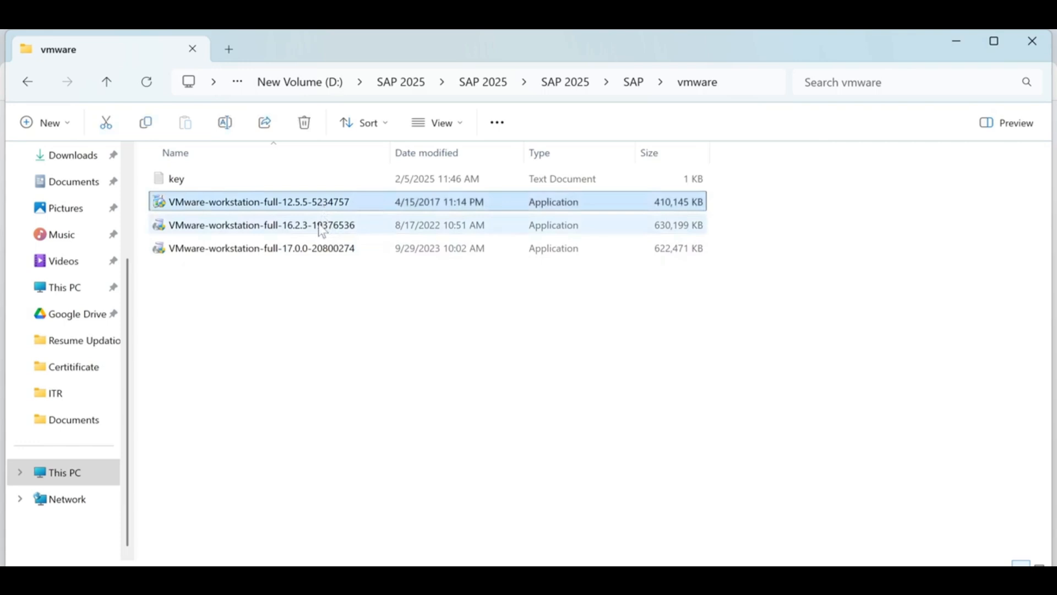
left_click(323, 229)
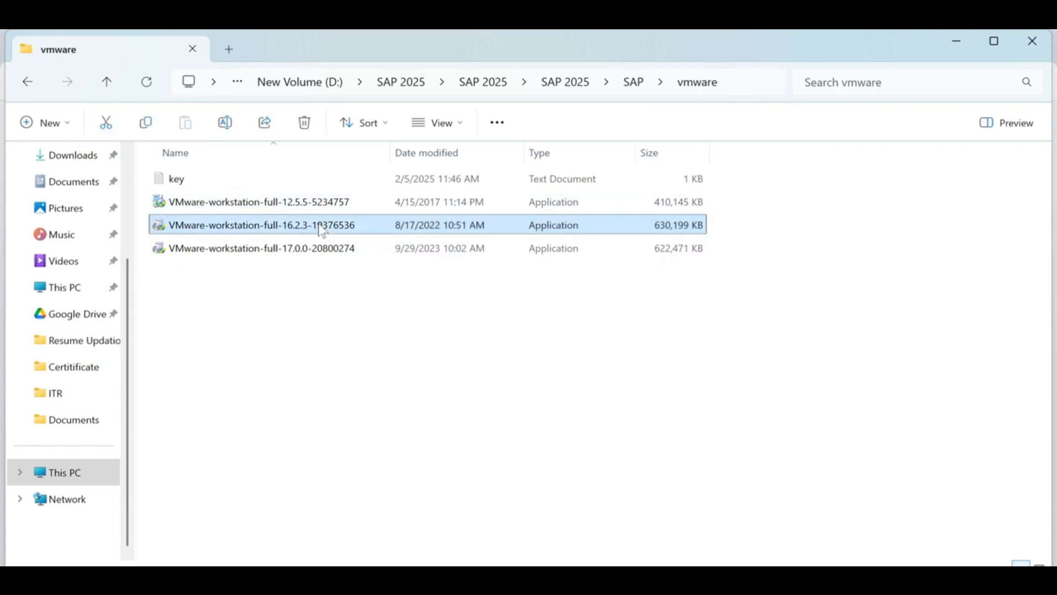
- Start a new Notepad document with the line 'Windows 7 /8 :'
key("super")
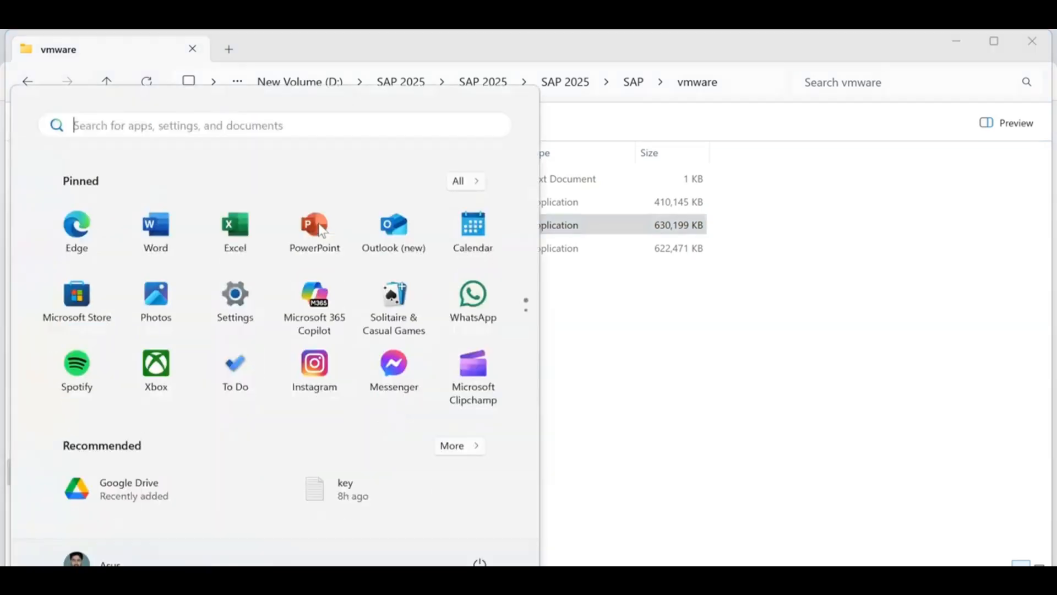
type("note")
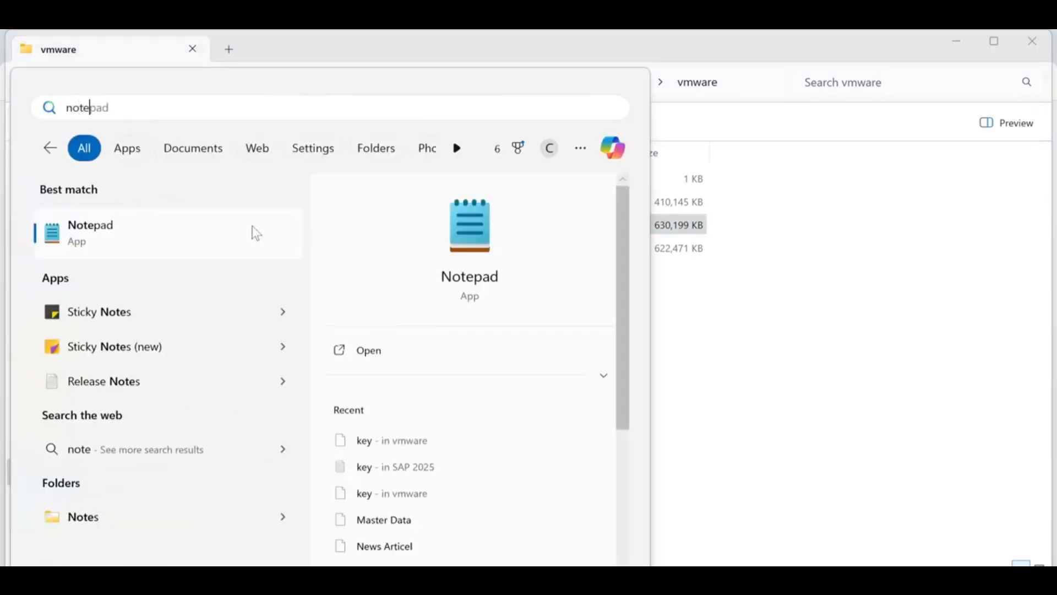
left_click(252, 231)
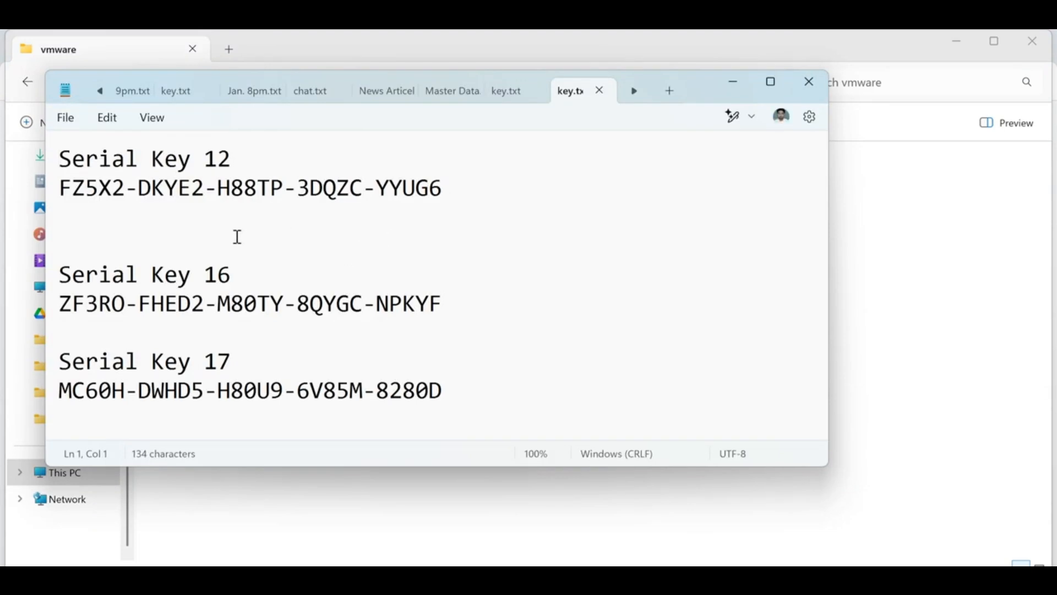
left_click(669, 93)
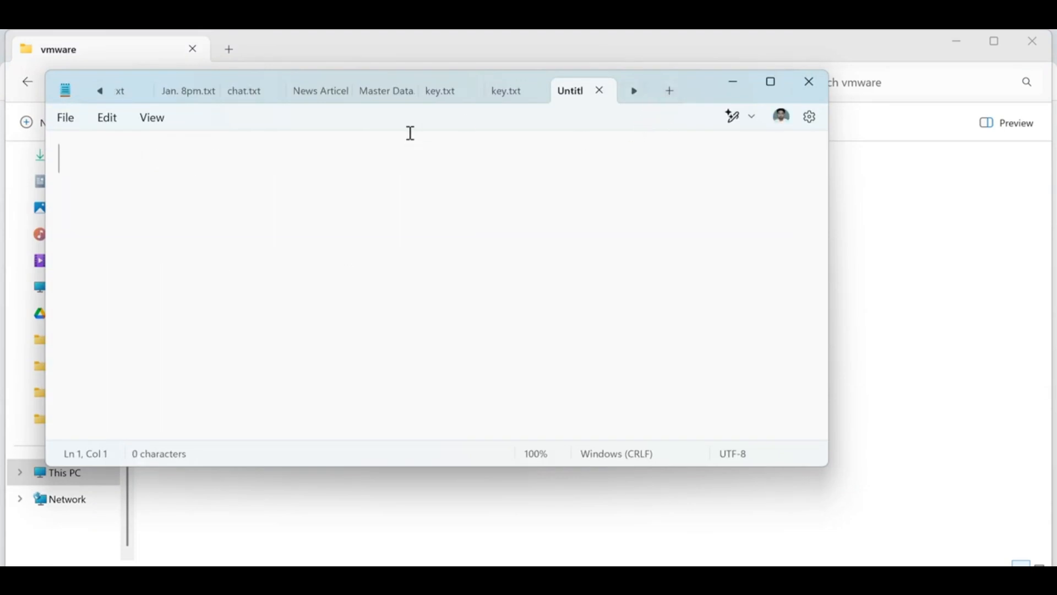
key("Return")
key("Return")
type("Windows ")
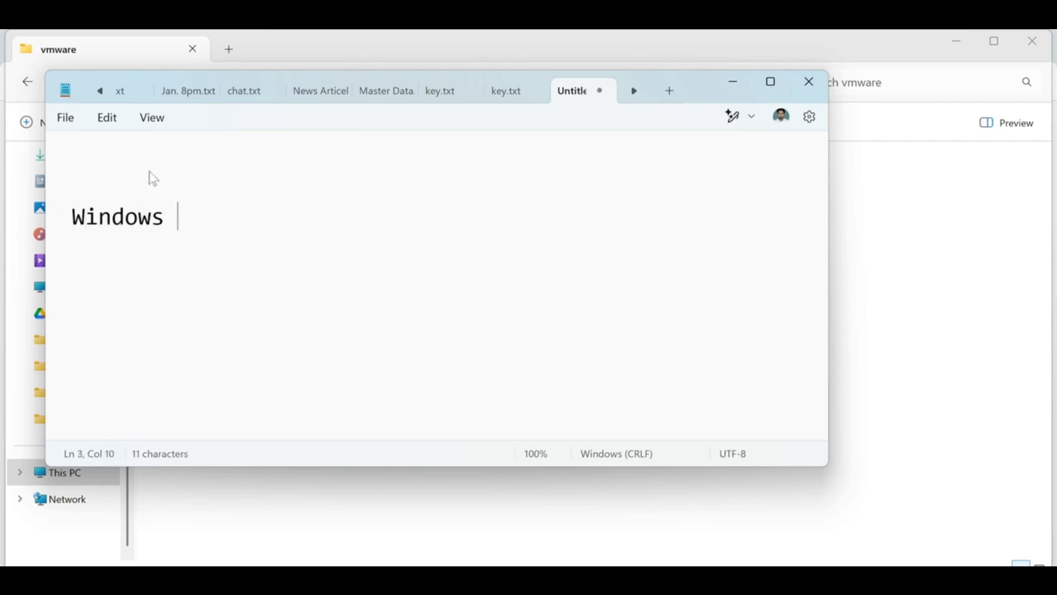
type("7 /8")
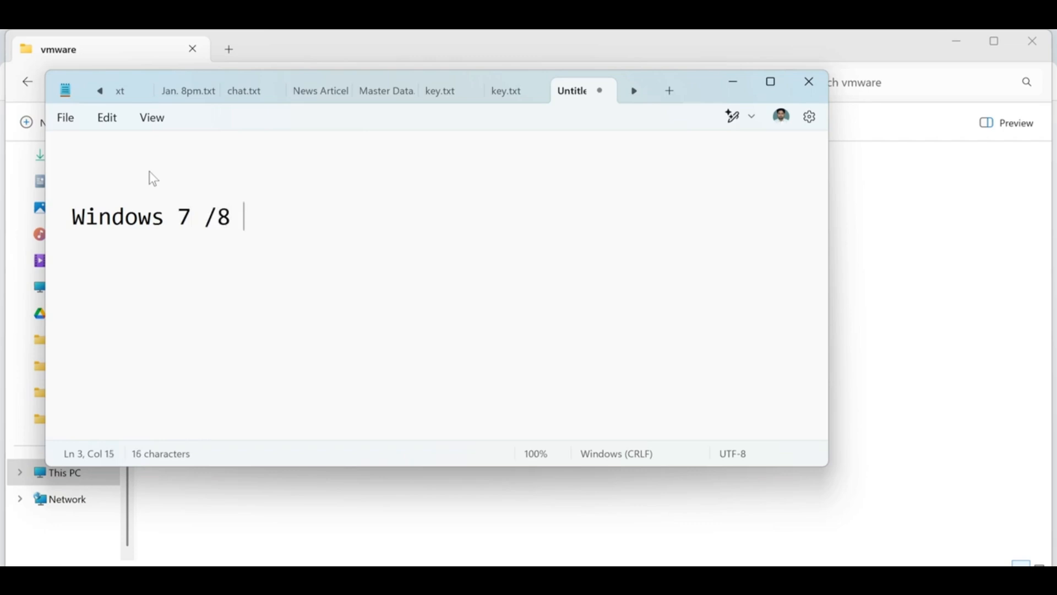
type(" :")
- Paste the 12.5.5 installer file name after 'Windows 7 /8 :' in the note
left_click(733, 83)
left_click(241, 208)
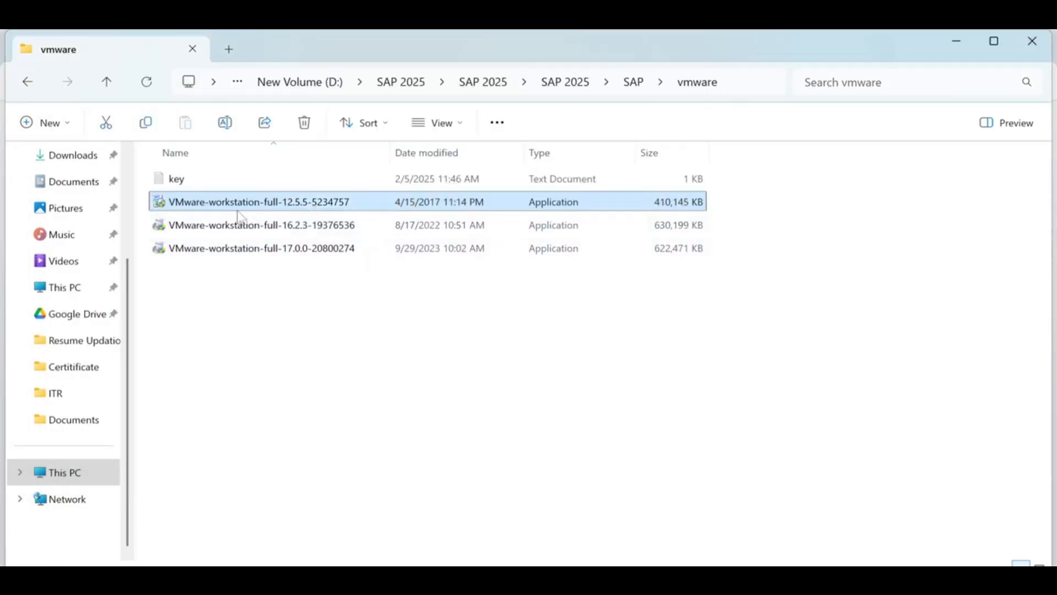
left_click(293, 205)
key("ctrl+c")
left_click(303, 297)
left_click(482, 579)
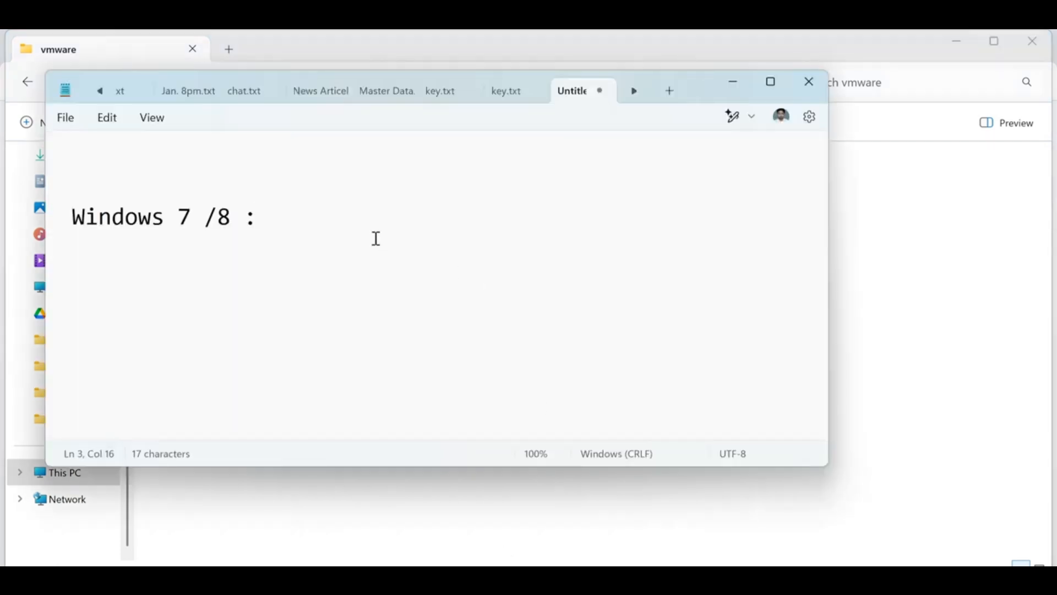
key("ctrl+v")
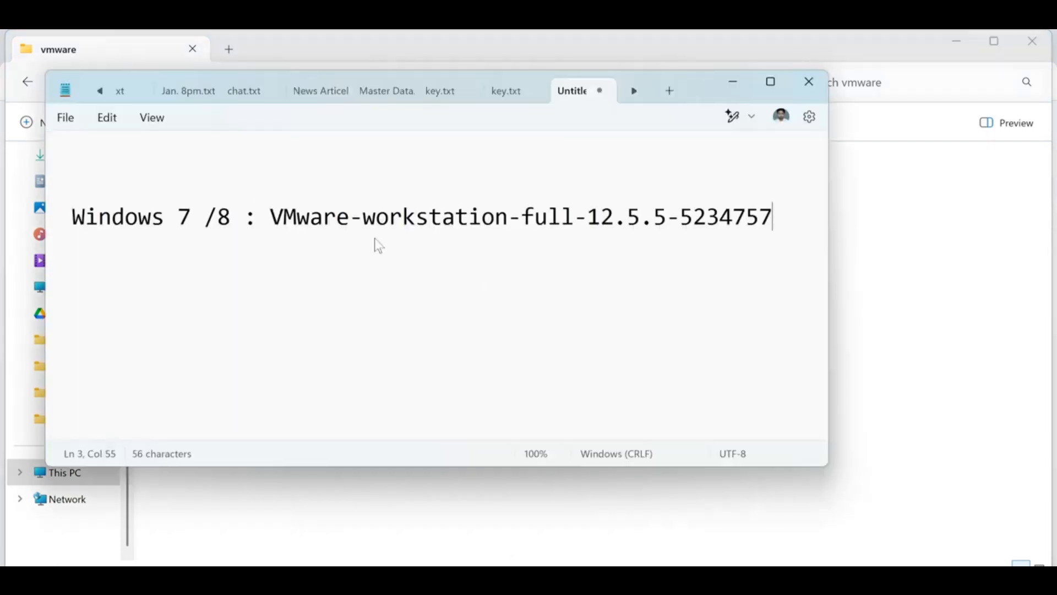
left_click_drag(283, 212, 737, 221)
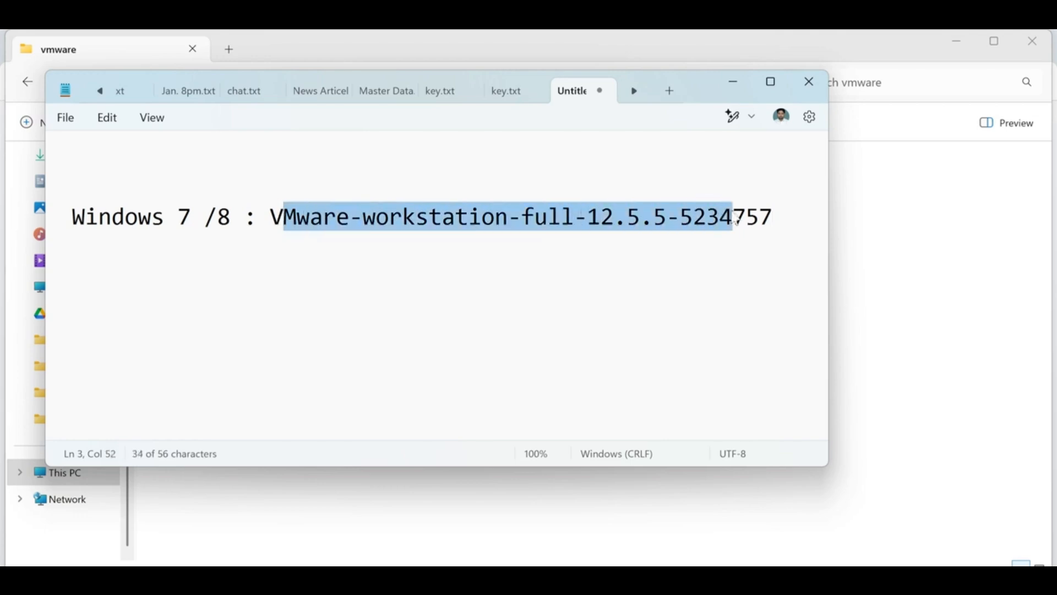
left_click(769, 218)
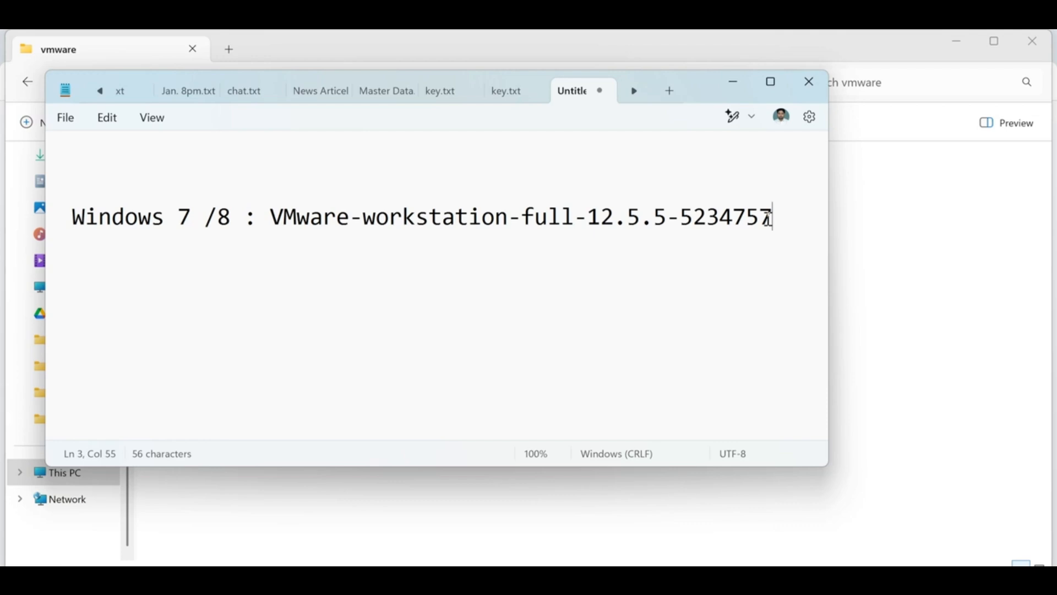
- Add 'Windows 10/ 11:' followed by the copied VMware-workstation-full-16.2.3-19376536 file name
key("Return")
key("Return")
type("Windows ")
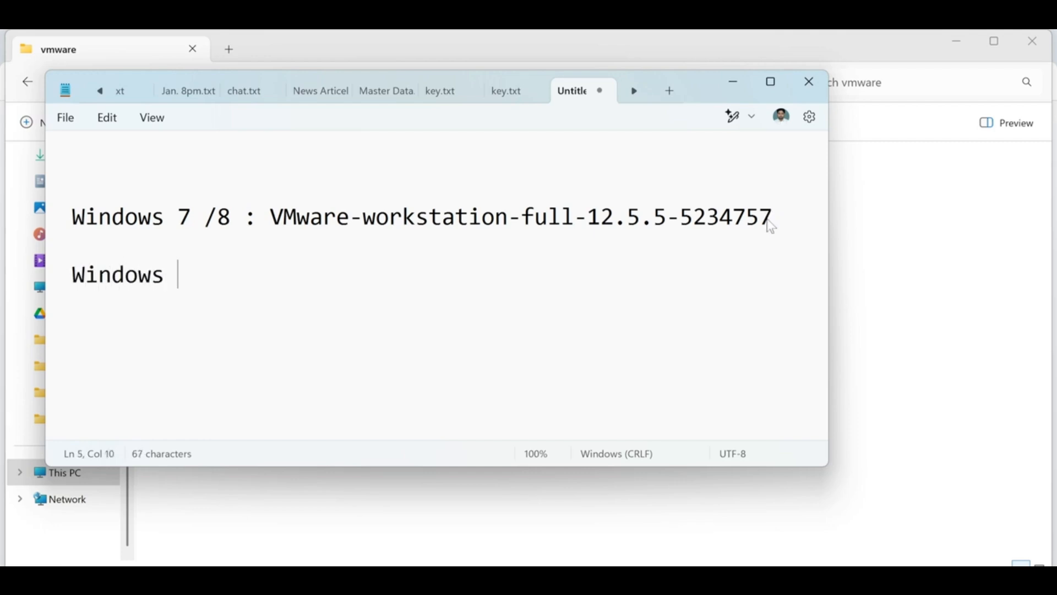
type("10/ 11:")
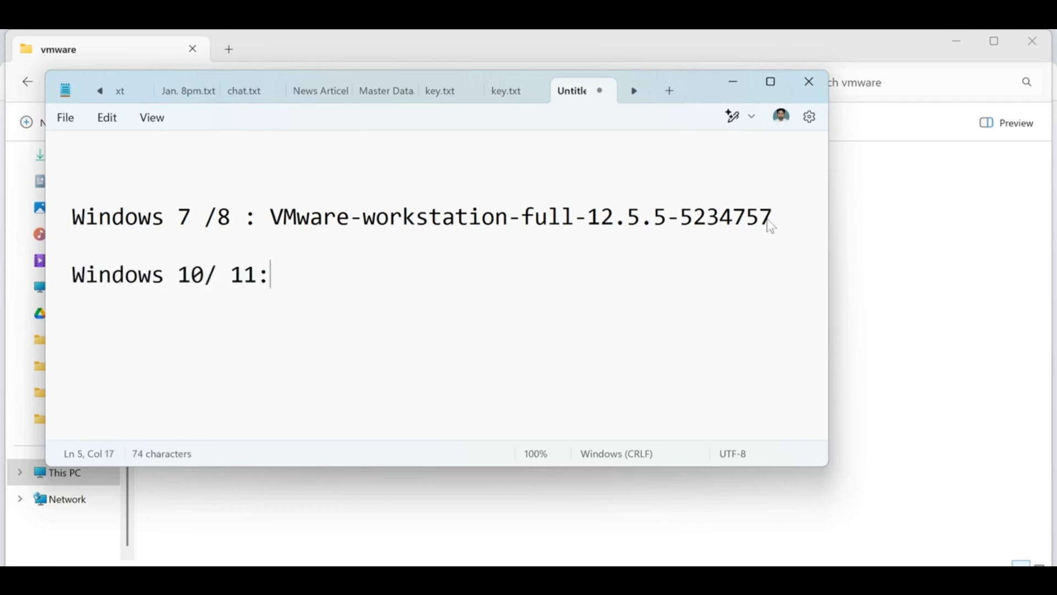
key("alt+Tab")
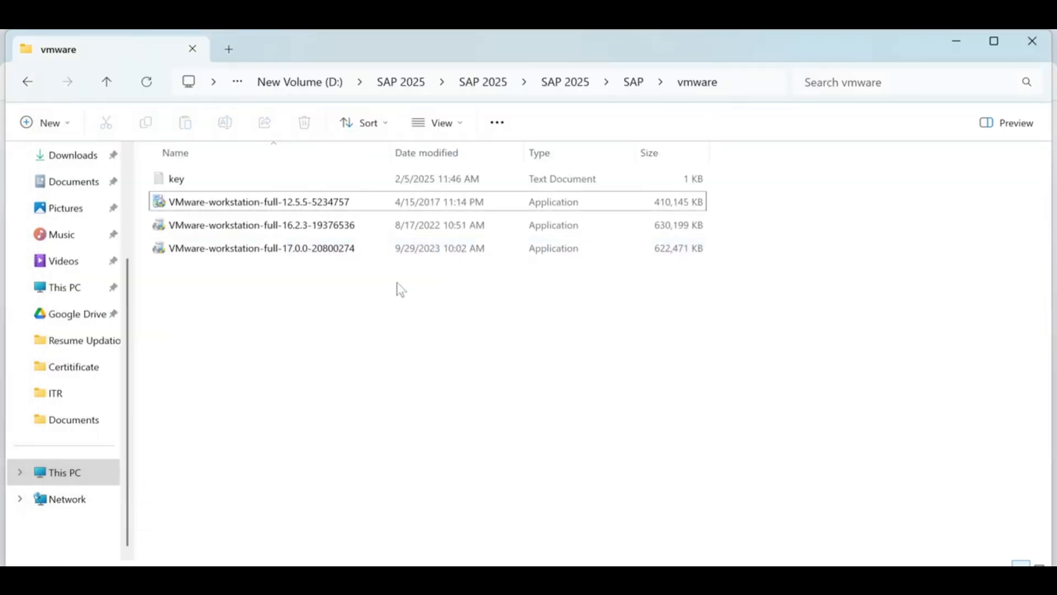
left_click(291, 234)
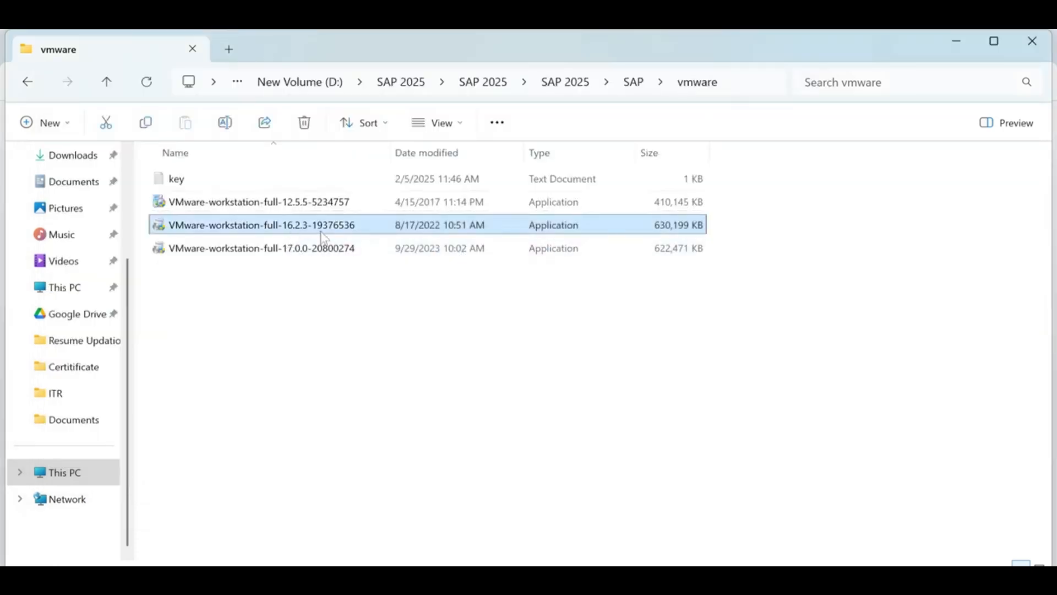
left_click(309, 253)
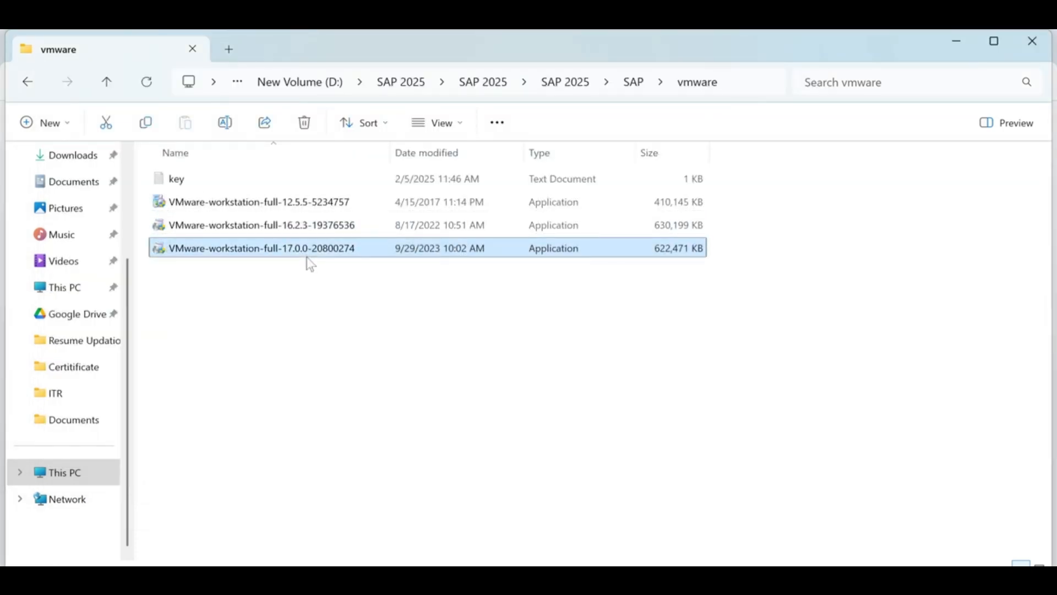
left_click(307, 228)
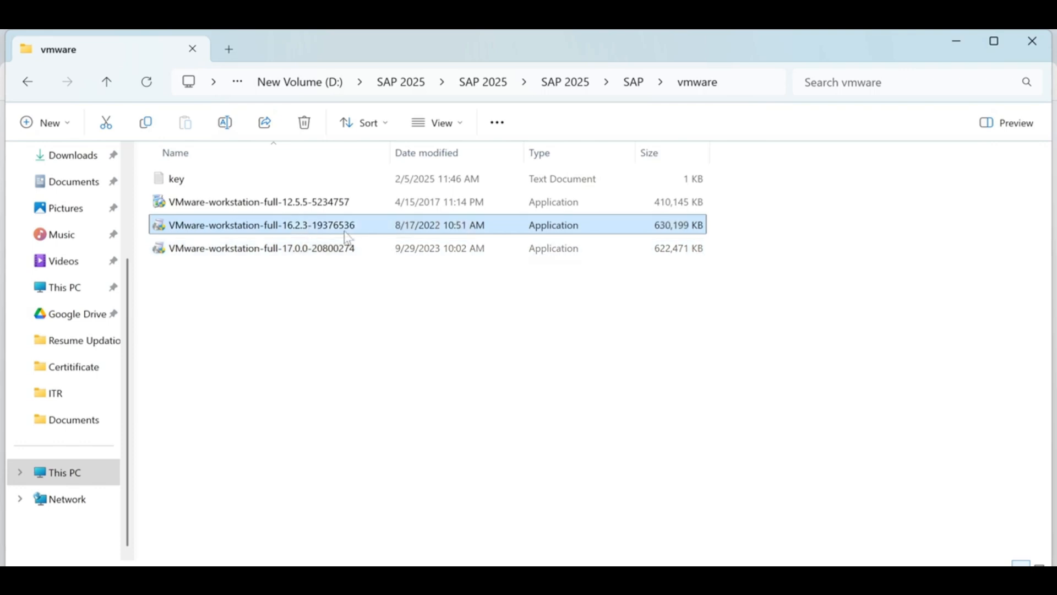
left_click(334, 226)
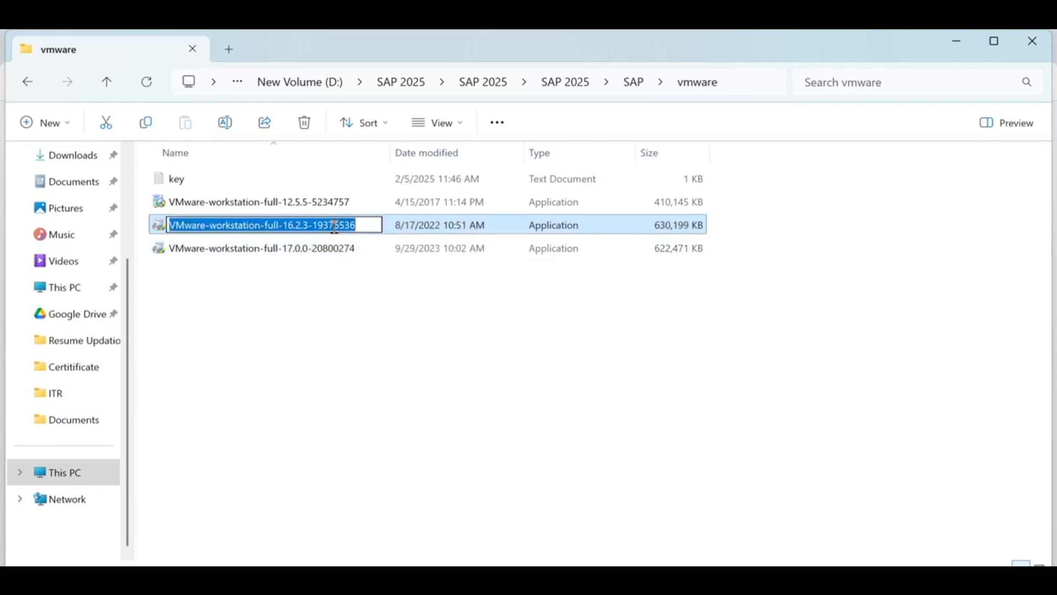
key("ctrl+c")
key("Escape")
key("alt+Tab")
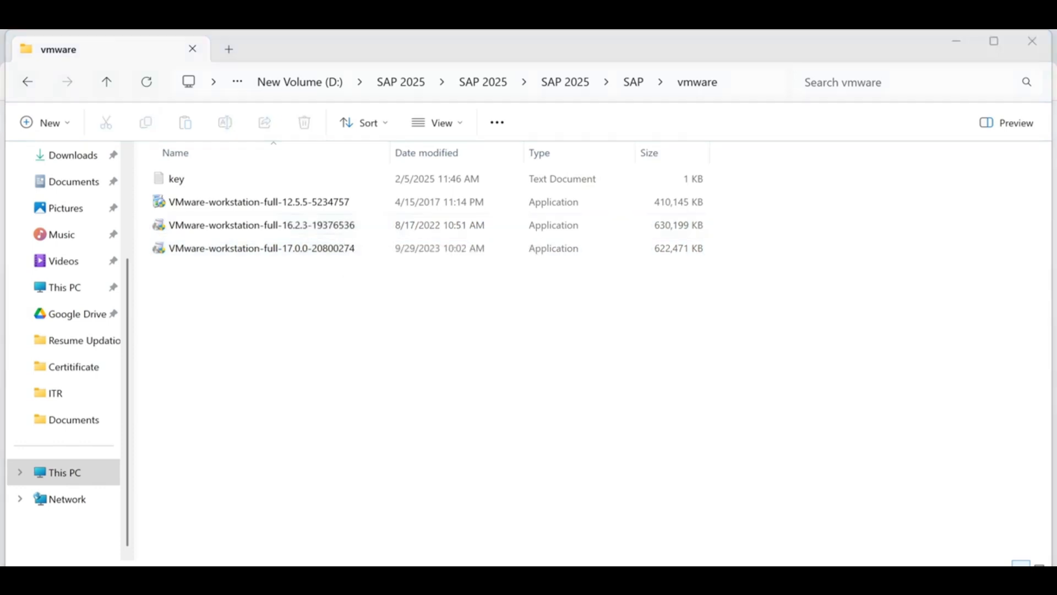
key("ctrl+v")
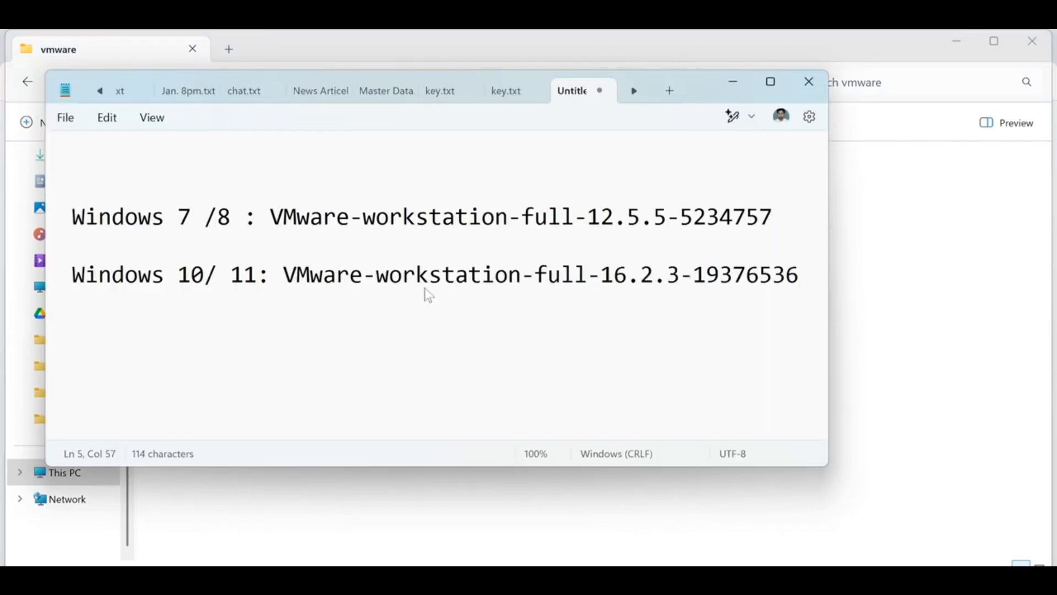
left_click(733, 82)
- Run VMware-workstation-full-16.2.3-19376536 and advance past the setup welcome page
left_click(318, 232)
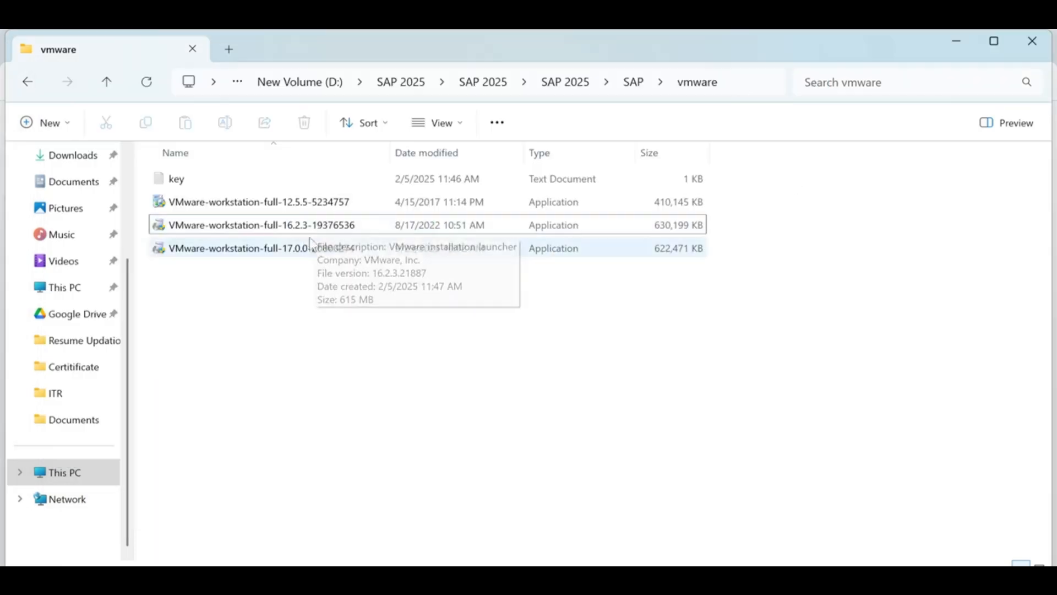
double_click(336, 226)
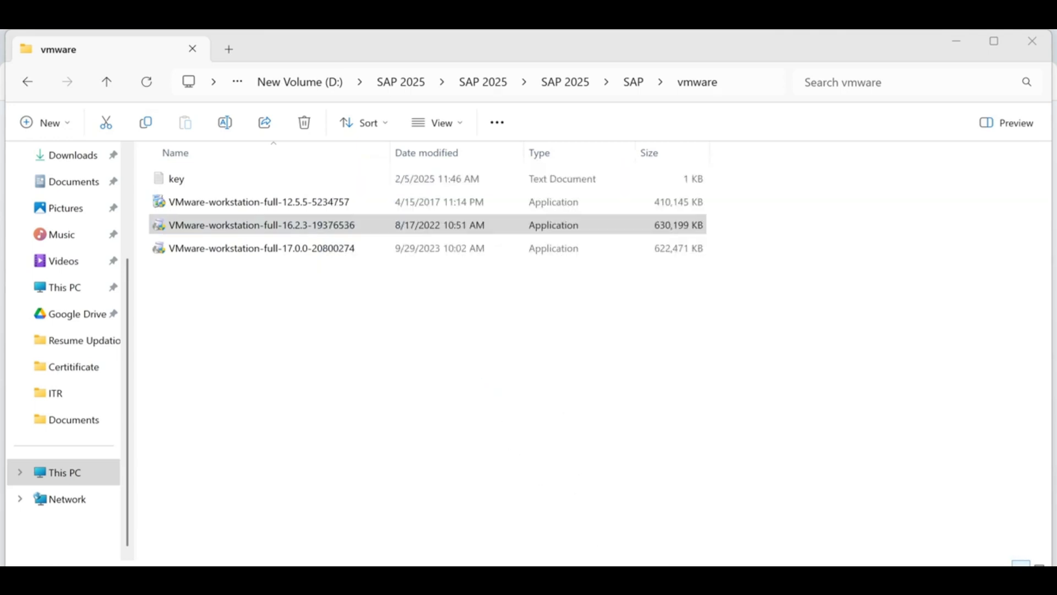
mouse_move(608, 585)
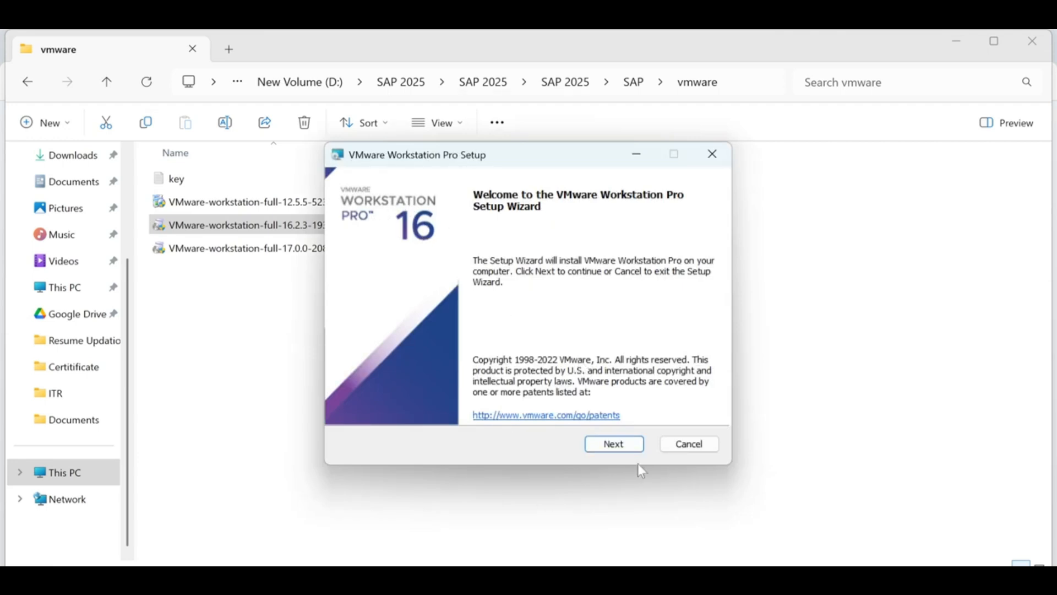
left_click(633, 444)
- Accept the licence agreement and keep the default install location and features
left_click(405, 409)
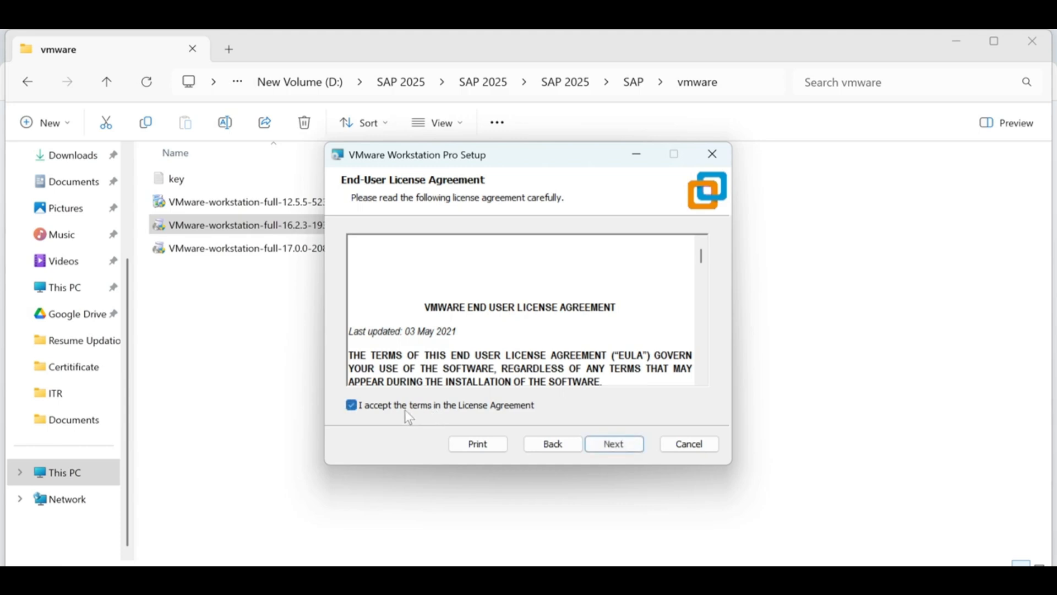
left_click(616, 445)
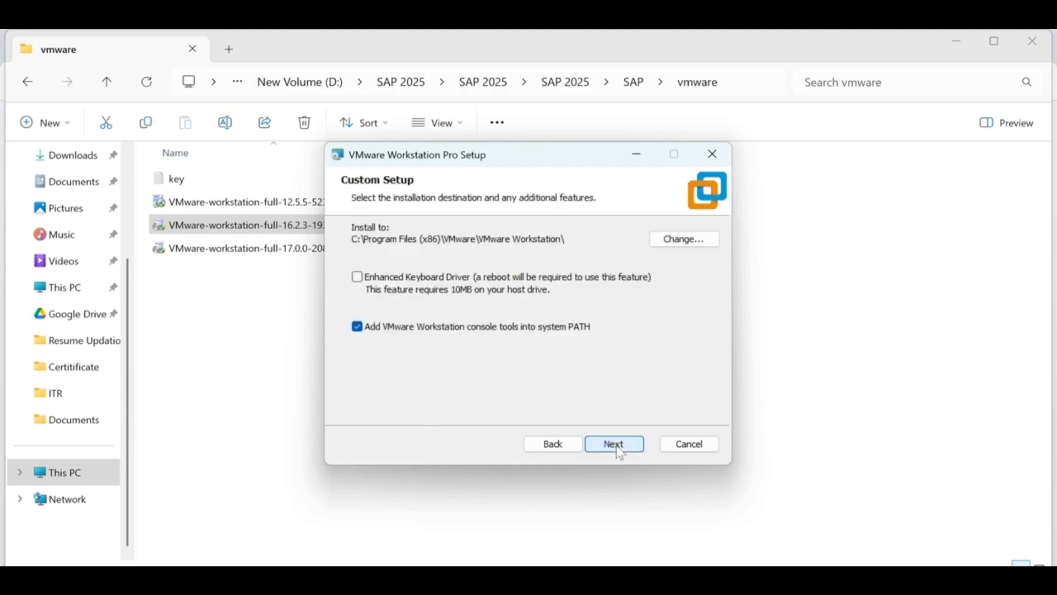
left_click(619, 447)
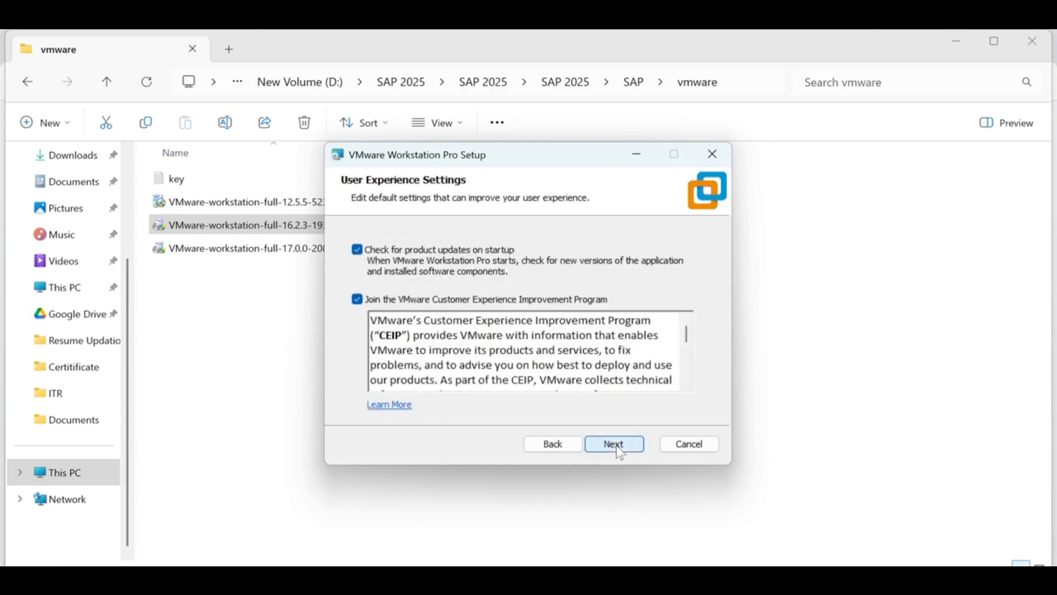
- Turn off startup update checks and CEIP, keep shortcuts, and install Workstation Pro 16
left_click(385, 254)
left_click(395, 305)
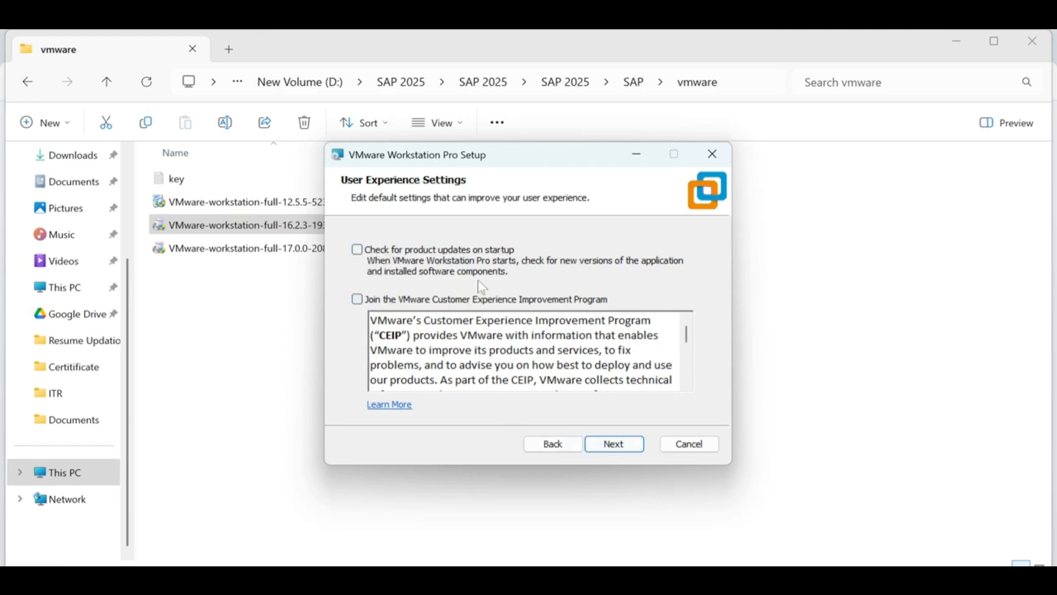
left_click(619, 444)
left_click(619, 446)
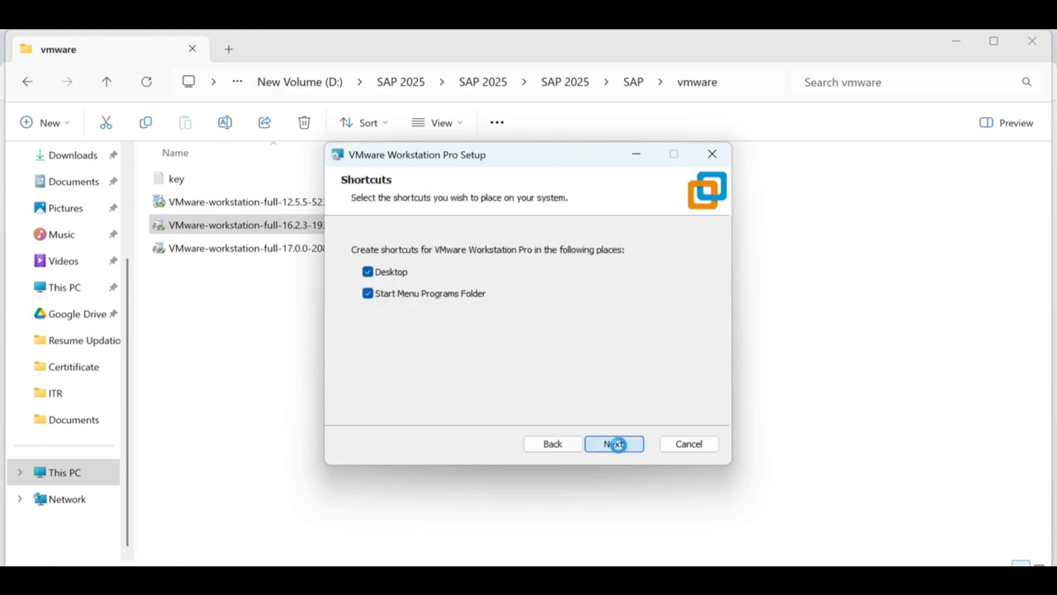
left_click(622, 450)
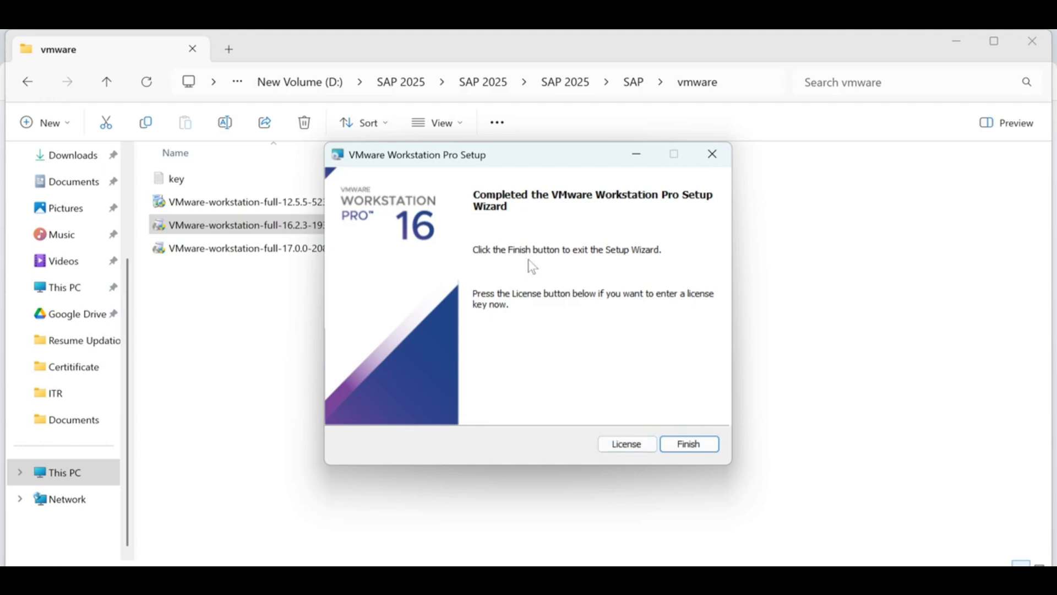
left_click(629, 448)
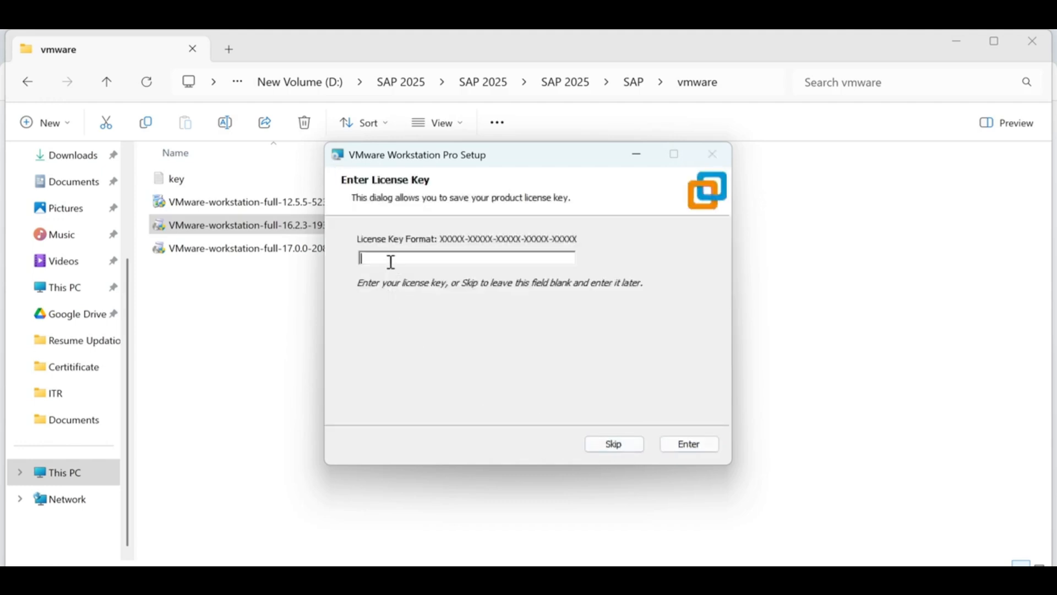
- Open the key text file from the vmware folder and maximize it
left_click_drag(564, 163, 765, 268)
left_click(220, 182)
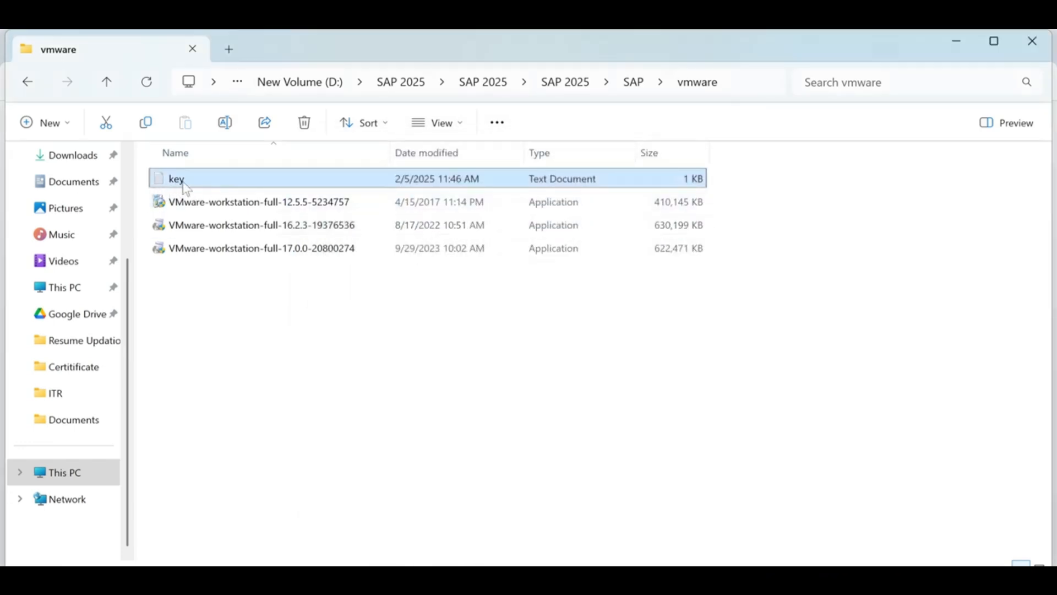
double_click(184, 184)
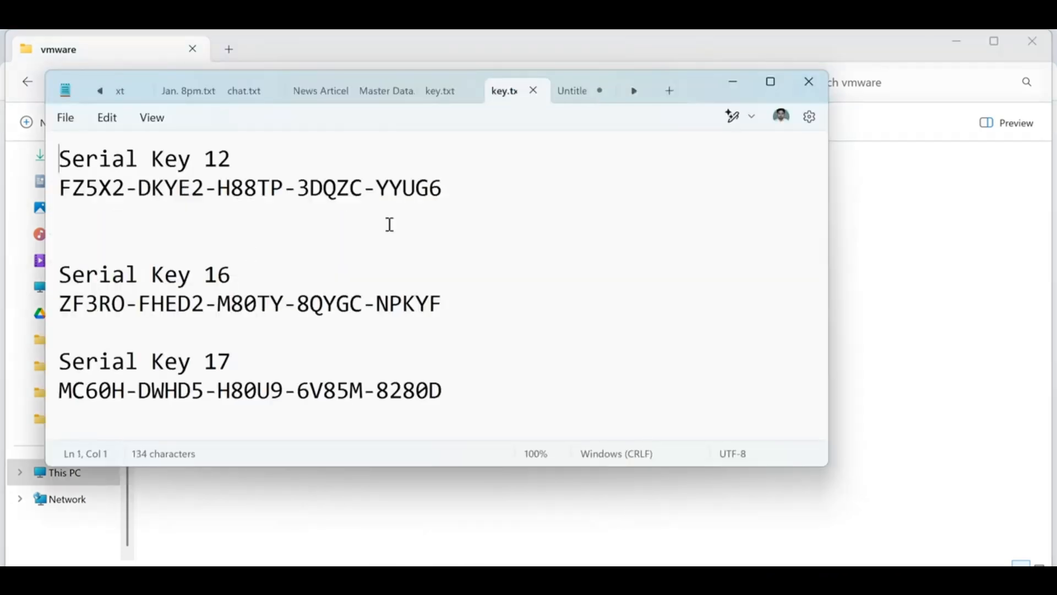
left_click(770, 84)
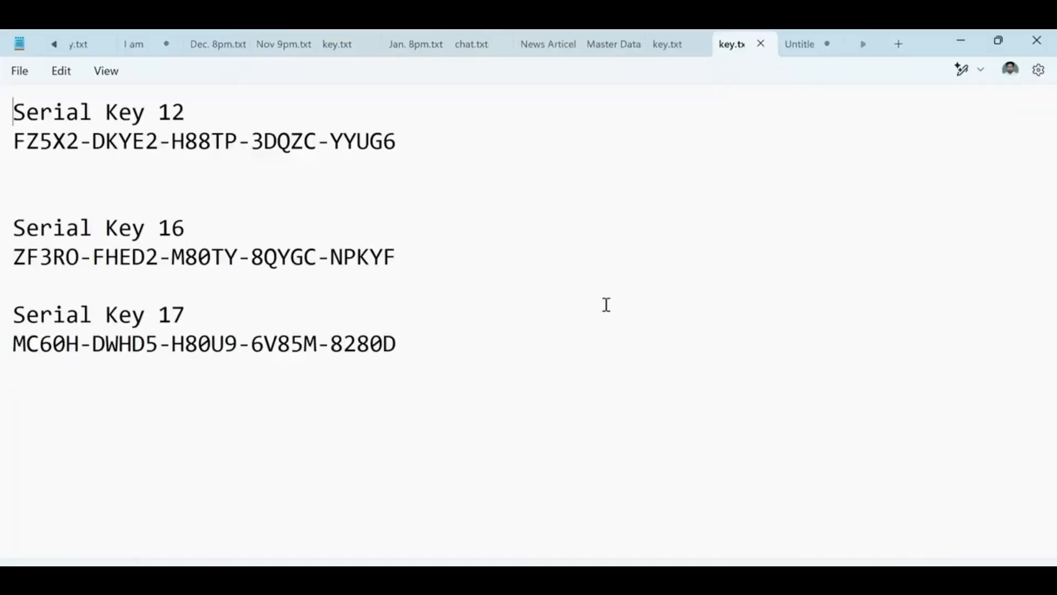
left_click_drag(26, 113, 196, 113)
left_click_drag(79, 256, 205, 256)
left_click_drag(81, 317, 258, 326)
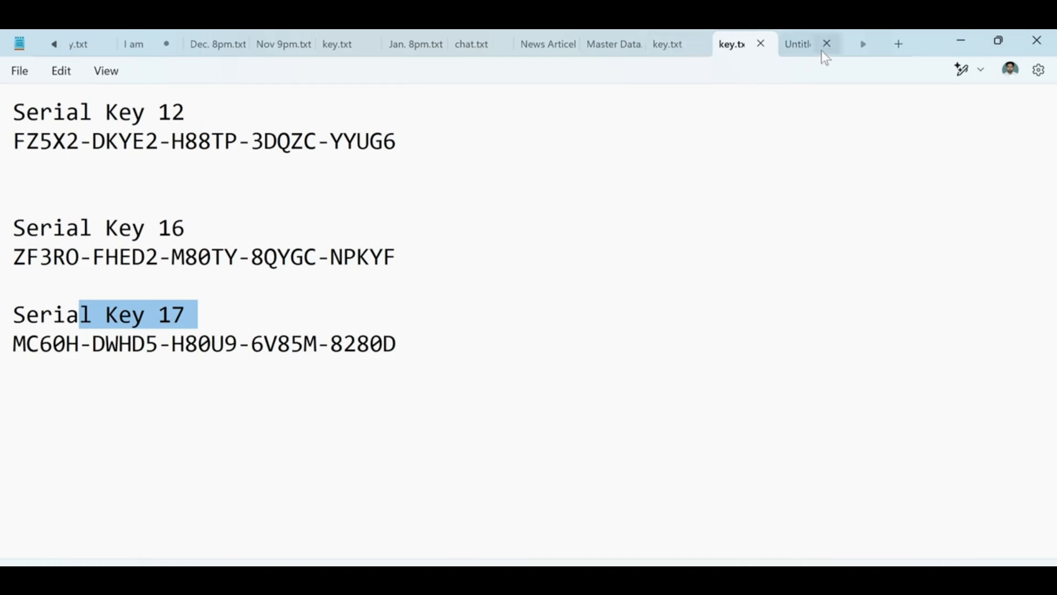
- Check the version notes against the key file and select the Serial Key 16 value
left_click(805, 44)
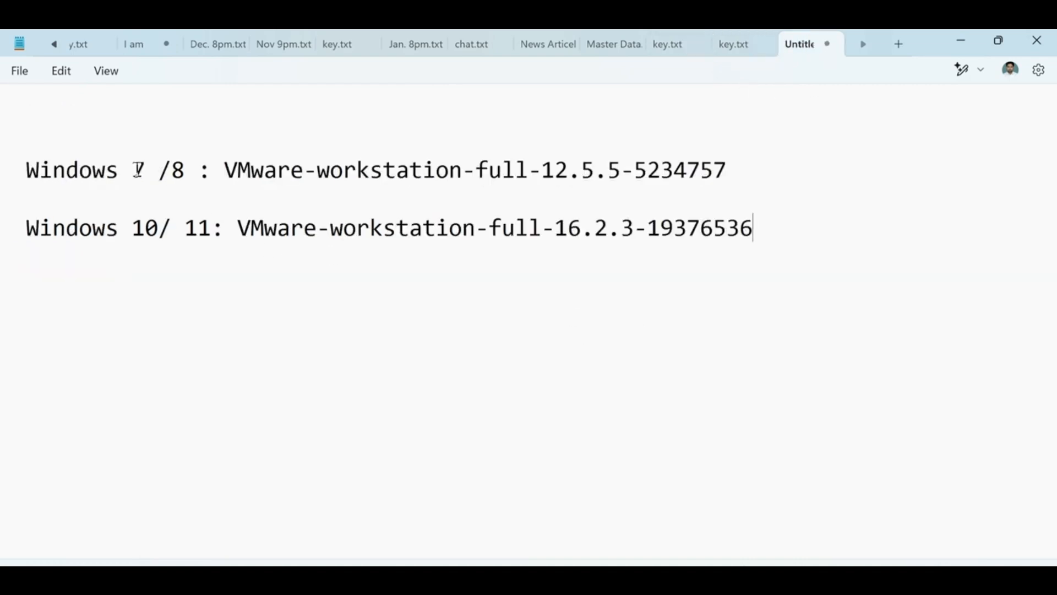
left_click_drag(133, 169, 598, 180)
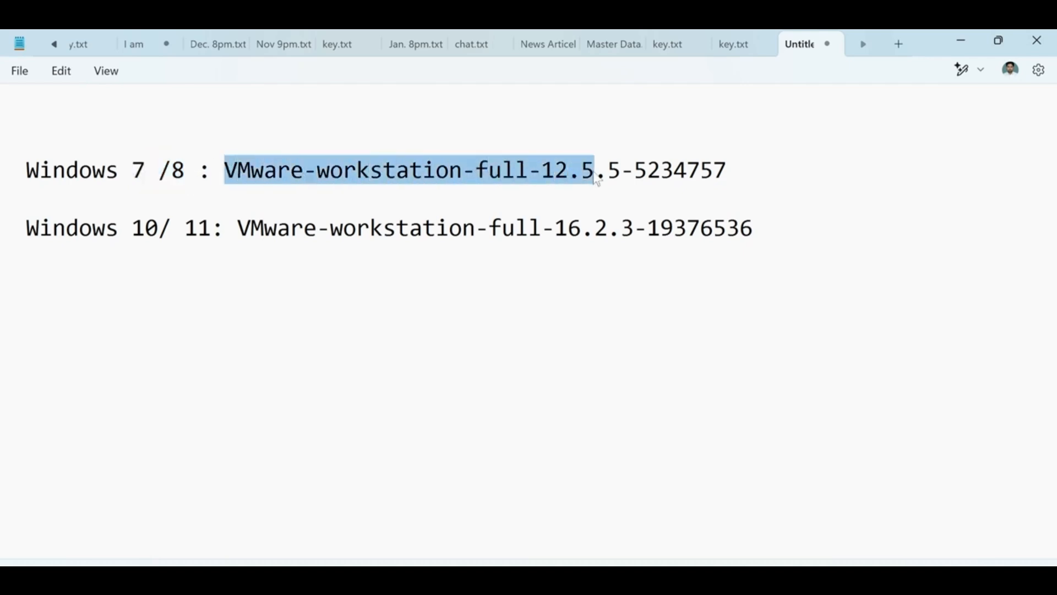
left_click(732, 38)
left_click_drag(26, 142, 405, 144)
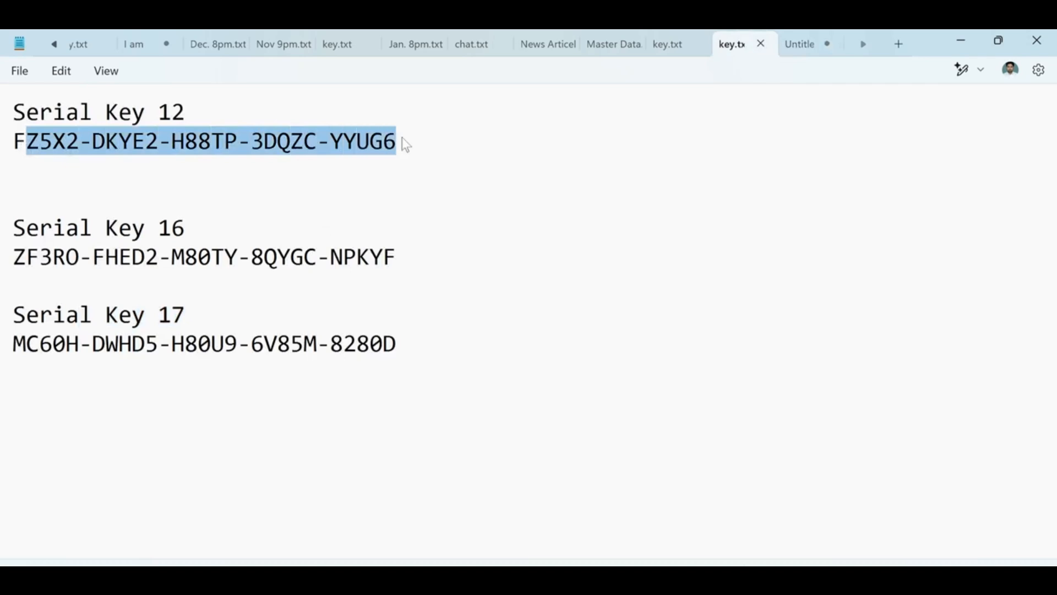
left_click_drag(40, 116, 218, 116)
left_click(199, 123)
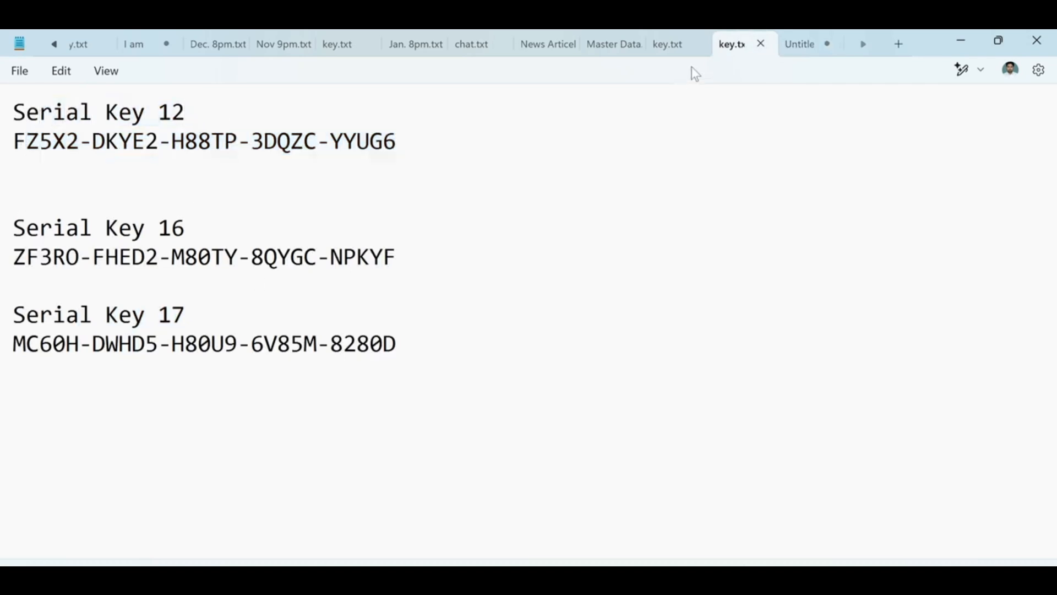
left_click(791, 42)
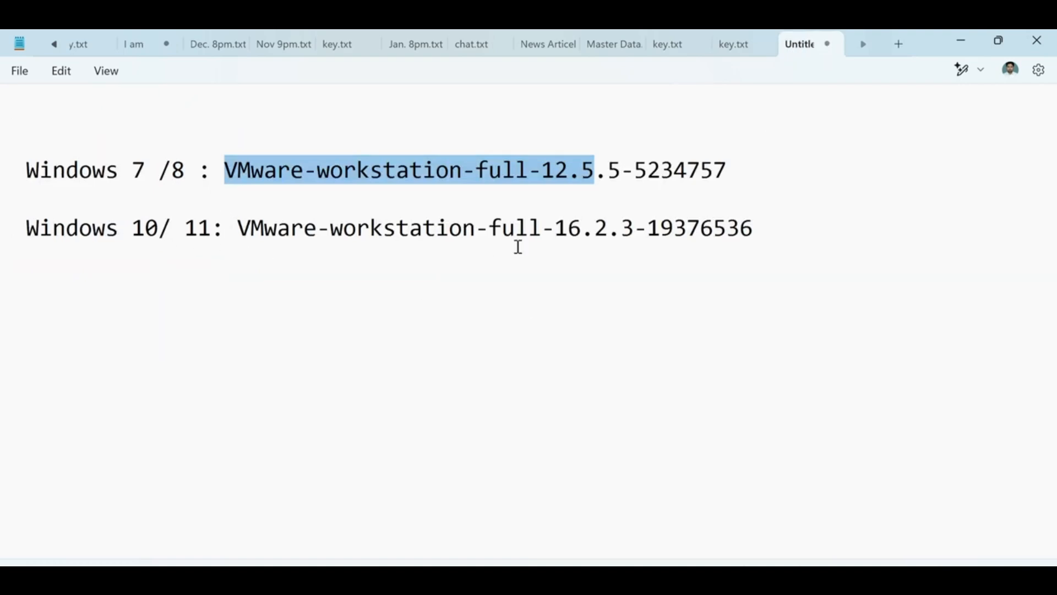
left_click_drag(555, 228, 740, 228)
left_click(732, 44)
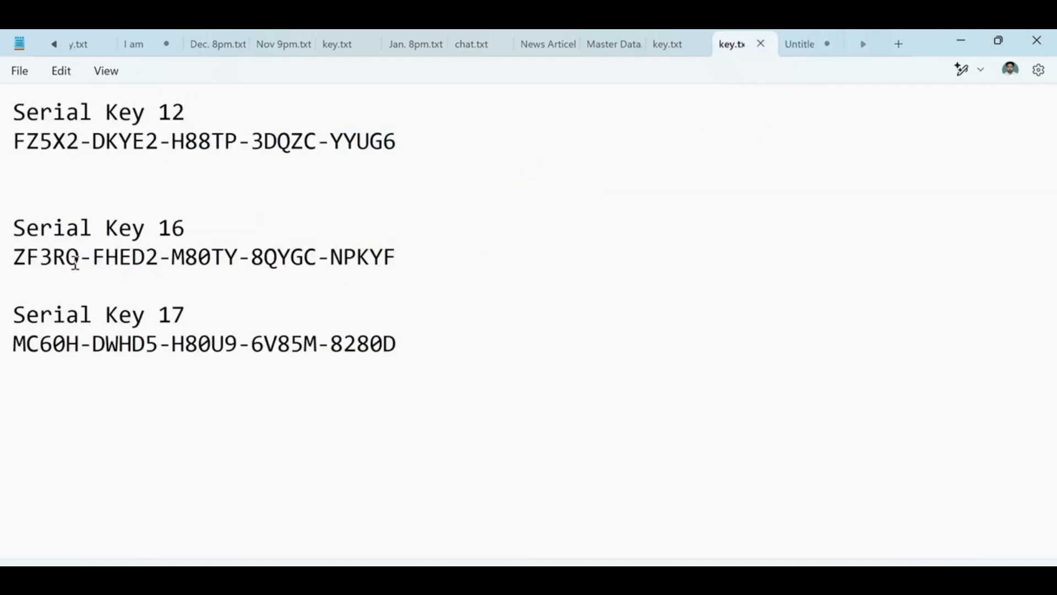
triple_click(16, 256)
left_click_drag(397, 257, 4, 264)
key("ctrl+c")
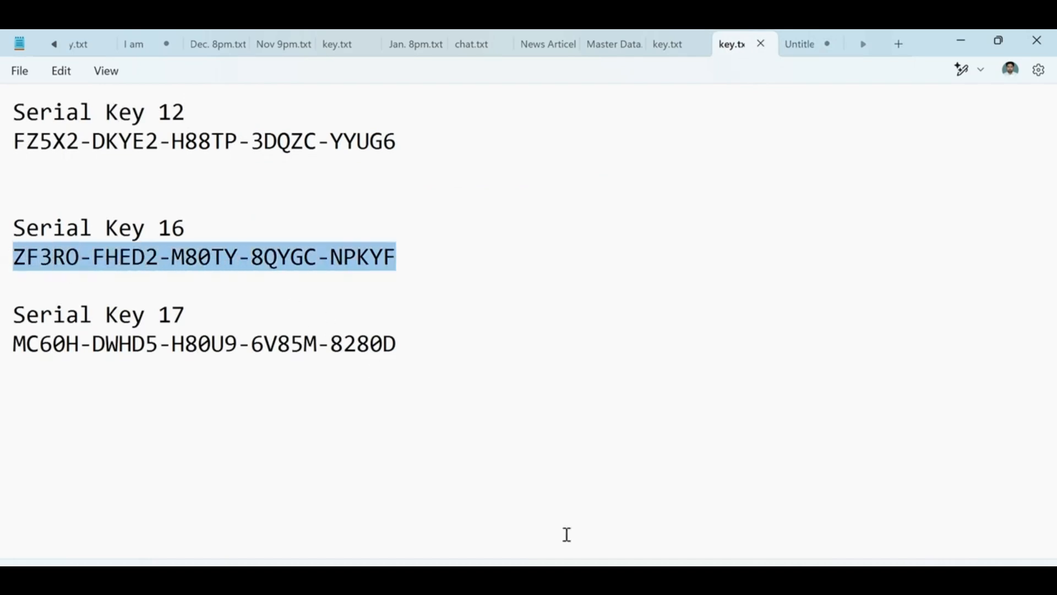
- Paste the Serial Key 16 licence key into setup, finish the wizard, and show the desktop
left_click(605, 580)
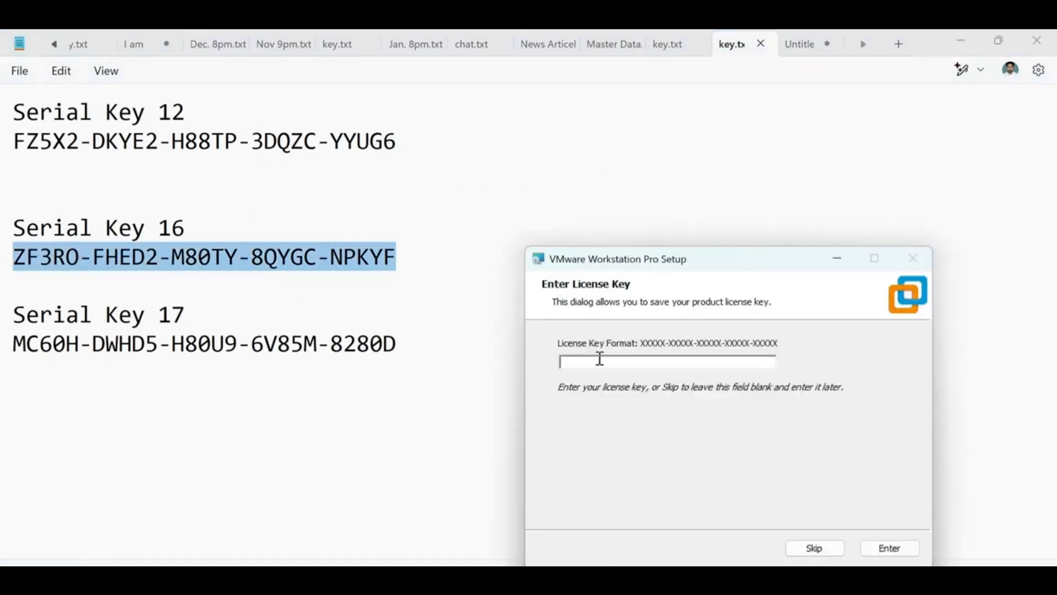
key("ctrl+v")
left_click(884, 548)
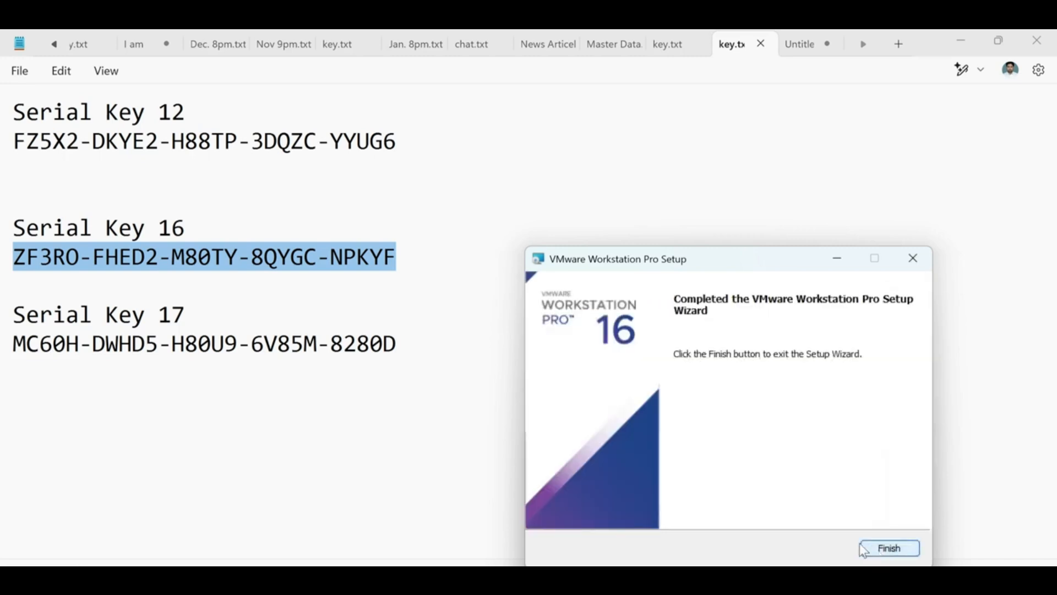
left_click(896, 546)
left_click(680, 324)
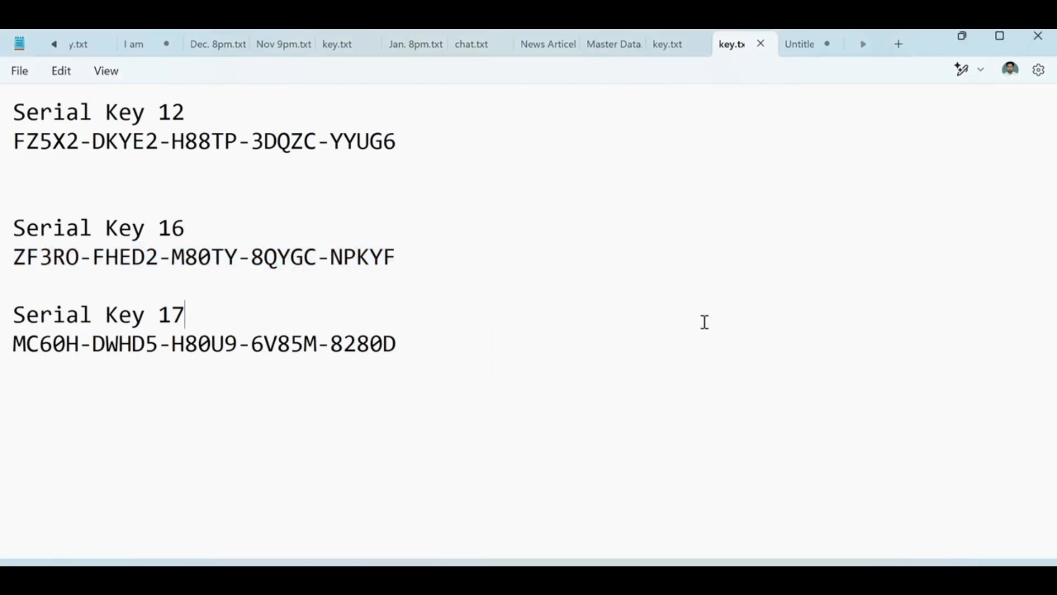
key("super+d")
- Launch VMware Workstation Pro from its desktop shortcut's context menu
mouse_move(30, 154)
left_mouse_down()
mouse_move(91, 165)
mouse_move(61, 165)
mouse_move(44, 145)
left_mouse_up()
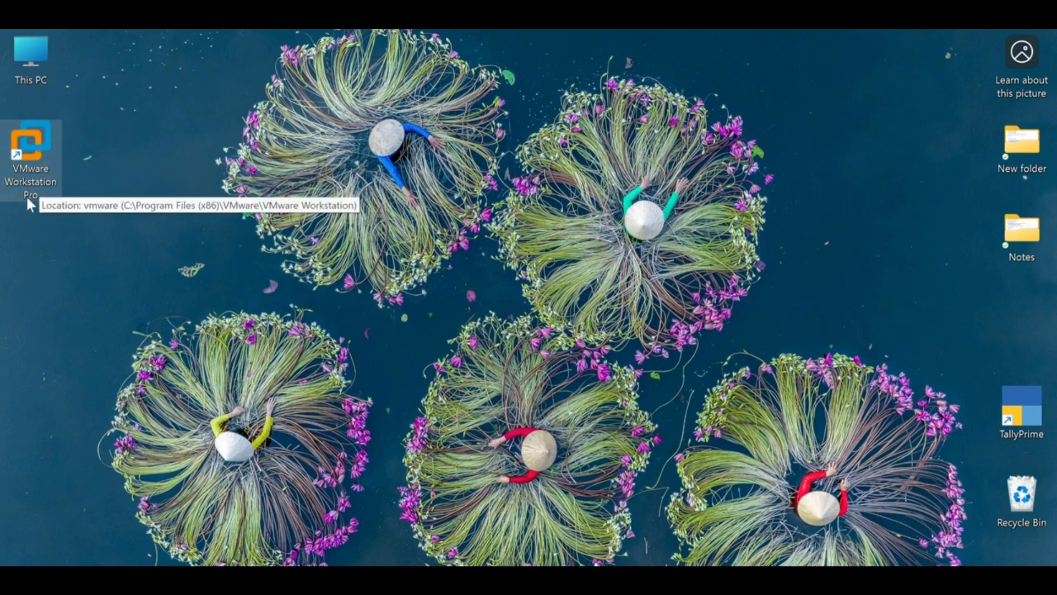
right_click(183, 215)
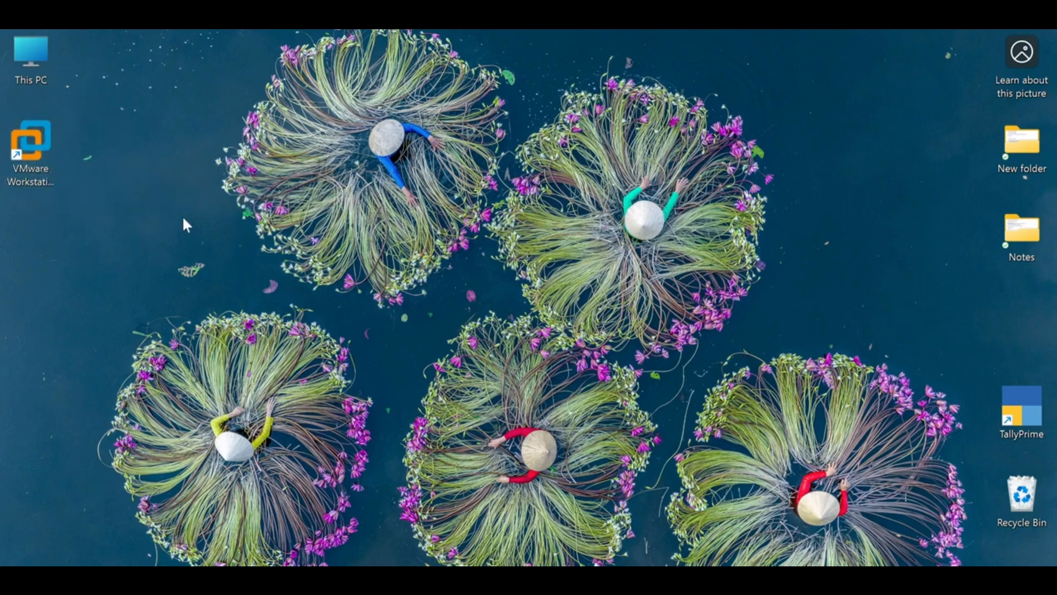
left_click(77, 160)
right_click(45, 133)
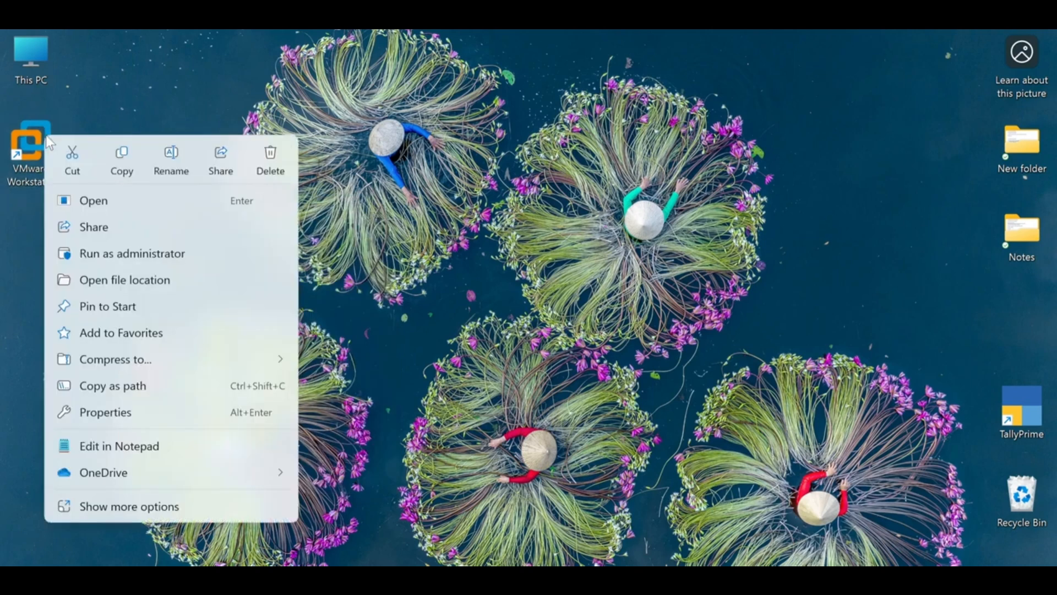
left_click(81, 201)
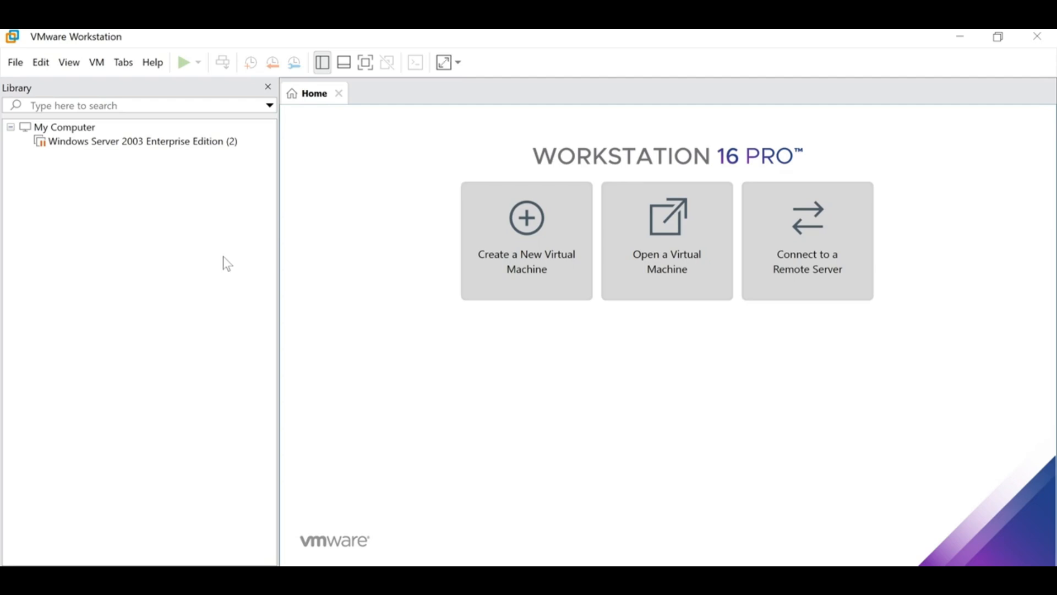
- Remove the missing Windows Server 2003 Enterprise Edition (2) entry and begin a new virtual machine
double_click(122, 142)
key("Return")
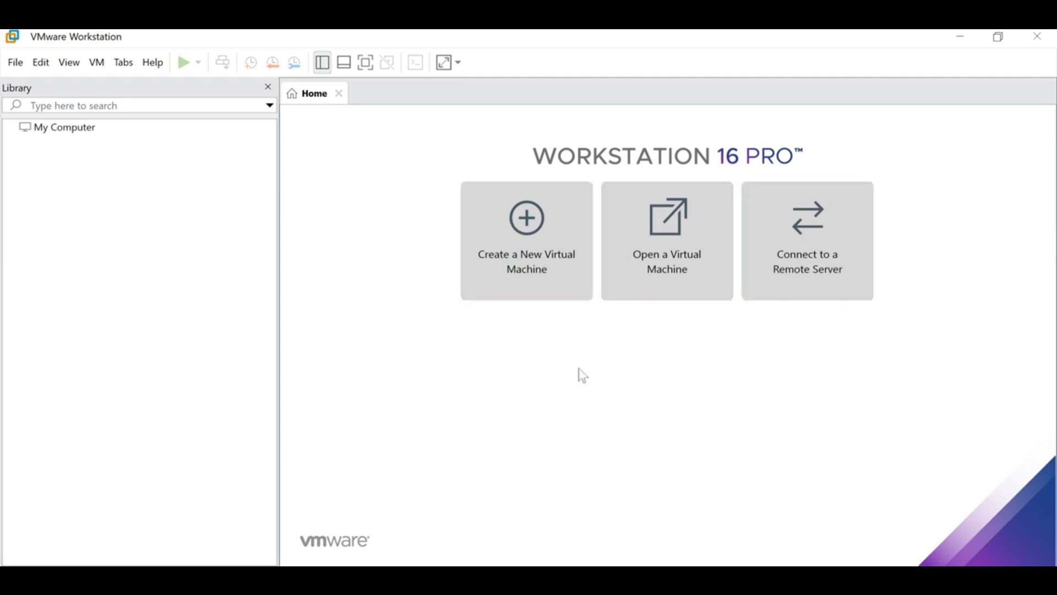
left_click(511, 273)
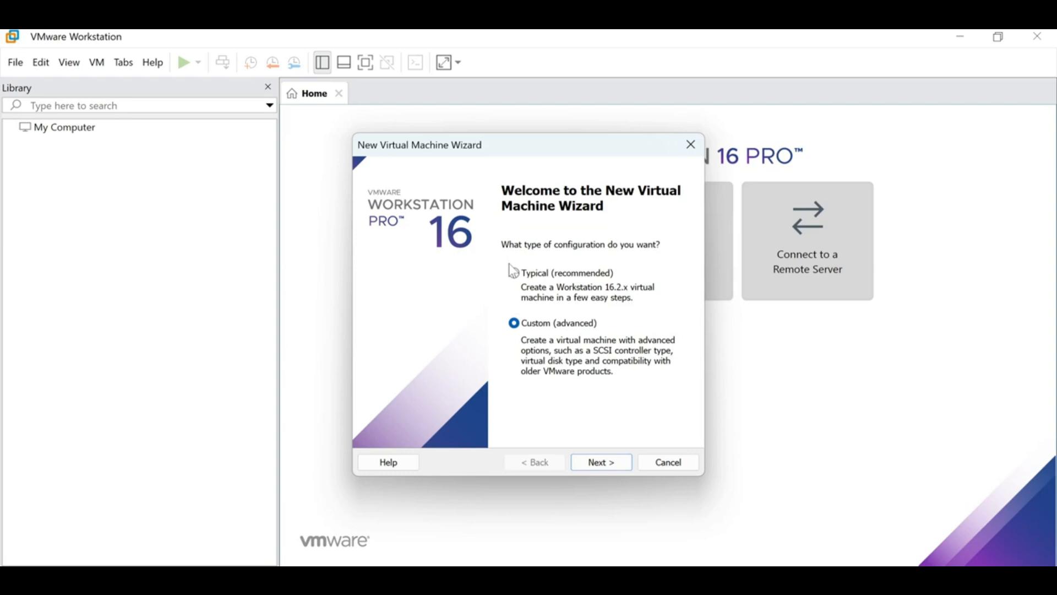
- Choose a Custom configuration with default hardware compatibility, installing the OS later
left_click(542, 274)
left_click(526, 324)
key("Return")
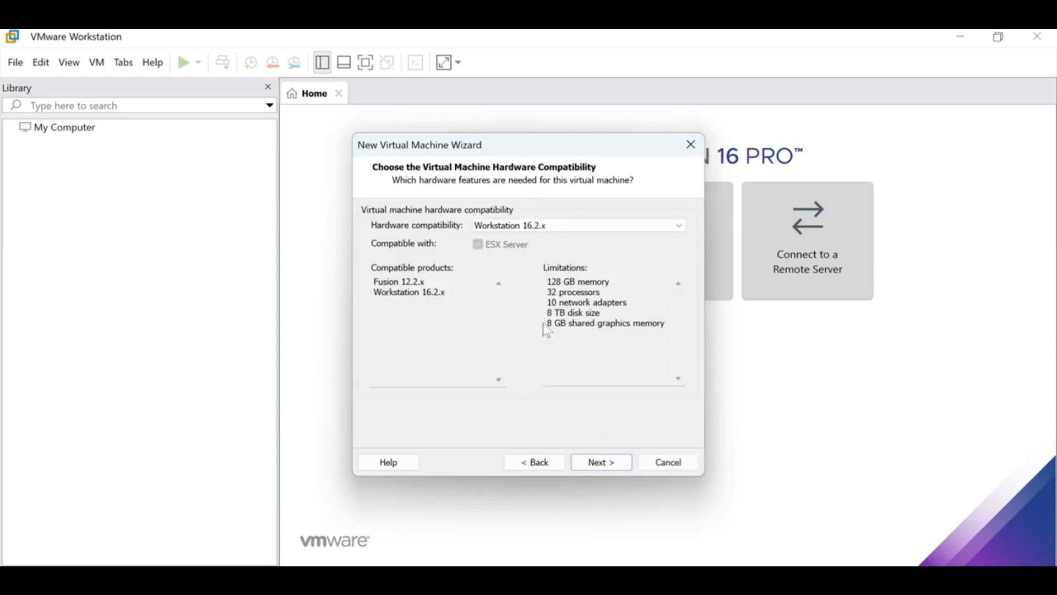
key("Return")
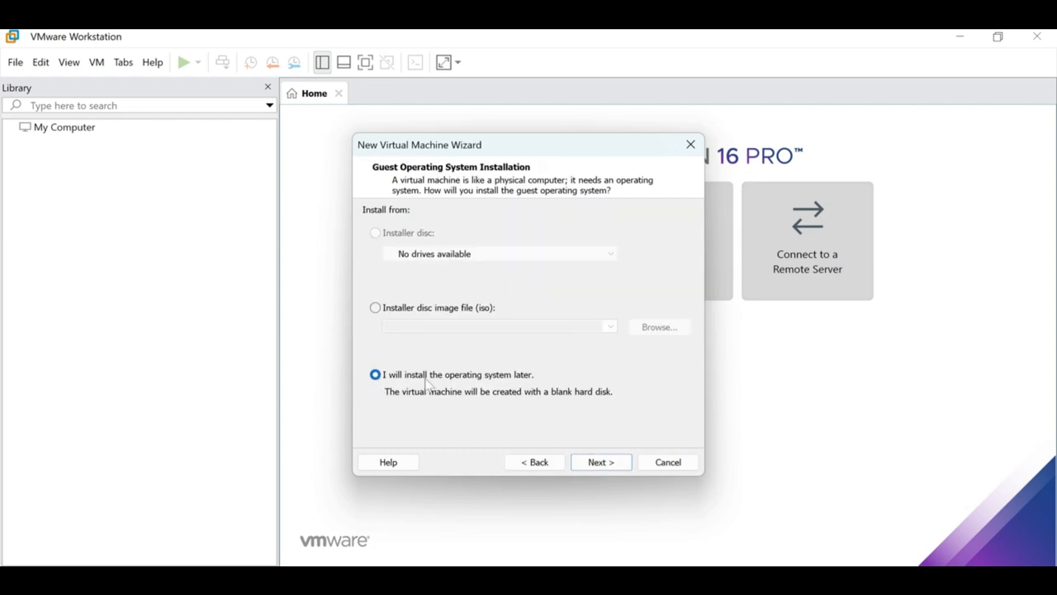
left_click(591, 466)
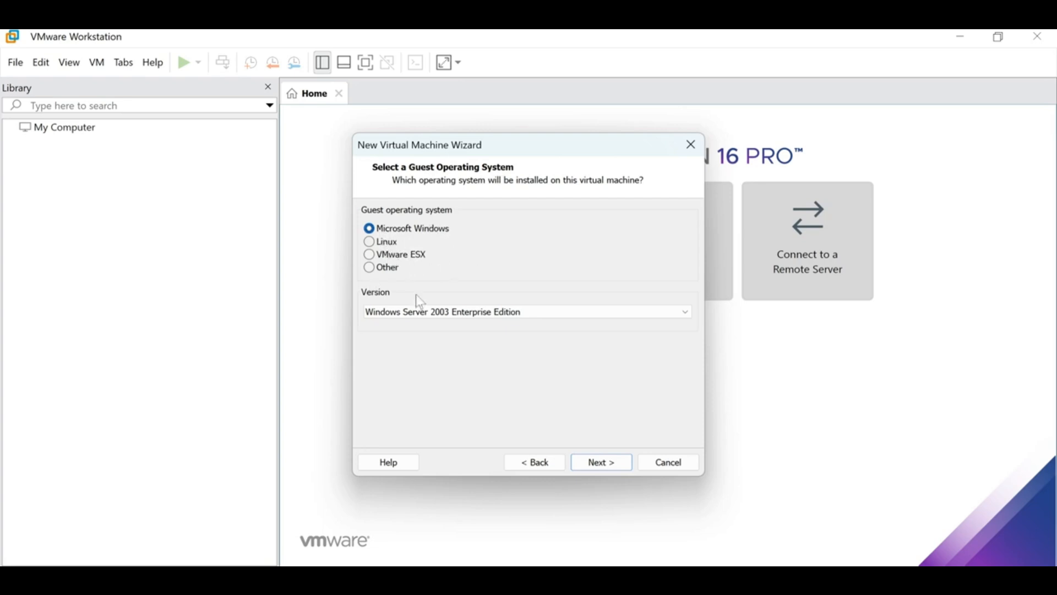
- Set the guest version to Windows Server 2003 Standard Edition and continue to naming
left_click(492, 312)
scroll(495, 320, "up", 2)
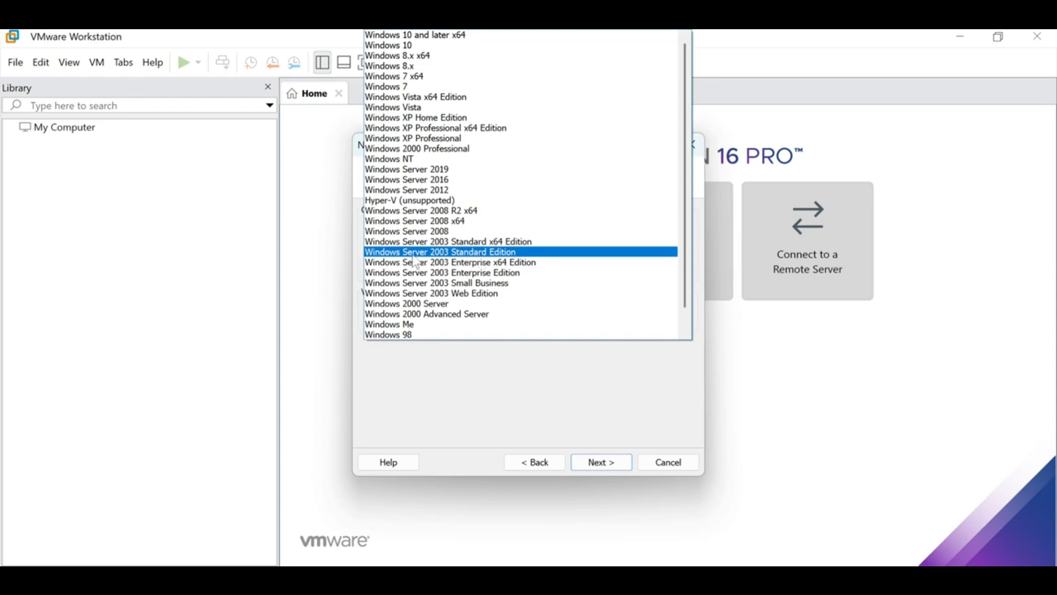
left_click(498, 255)
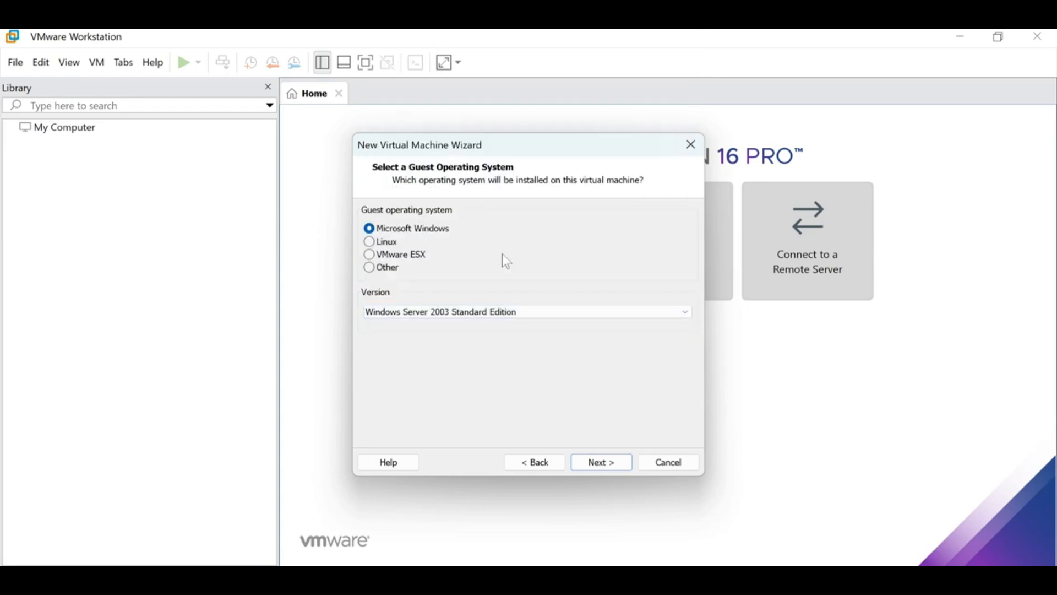
left_click(505, 319)
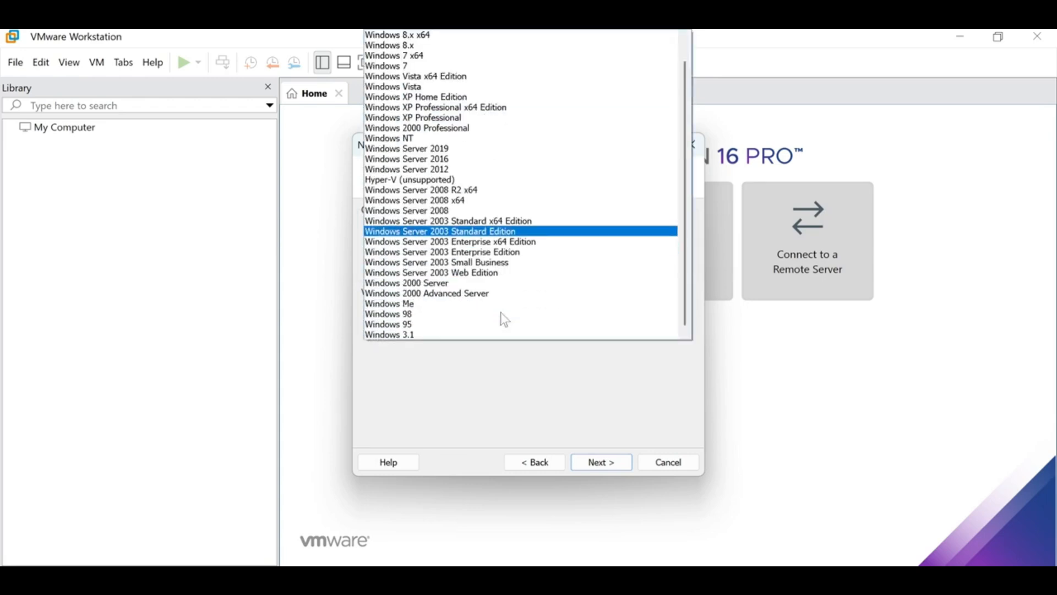
left_click(469, 254)
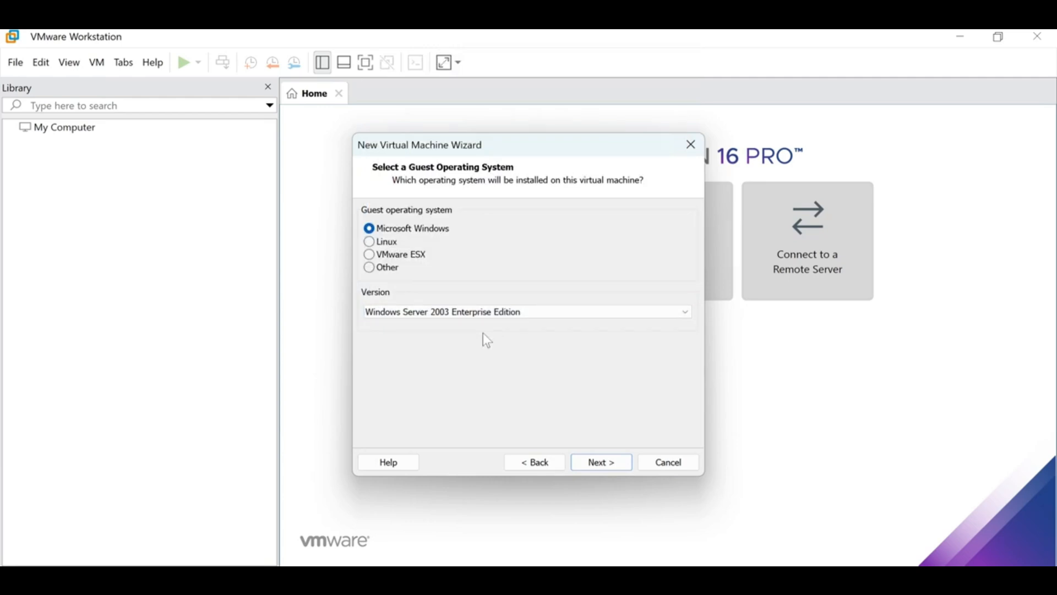
left_click(496, 312)
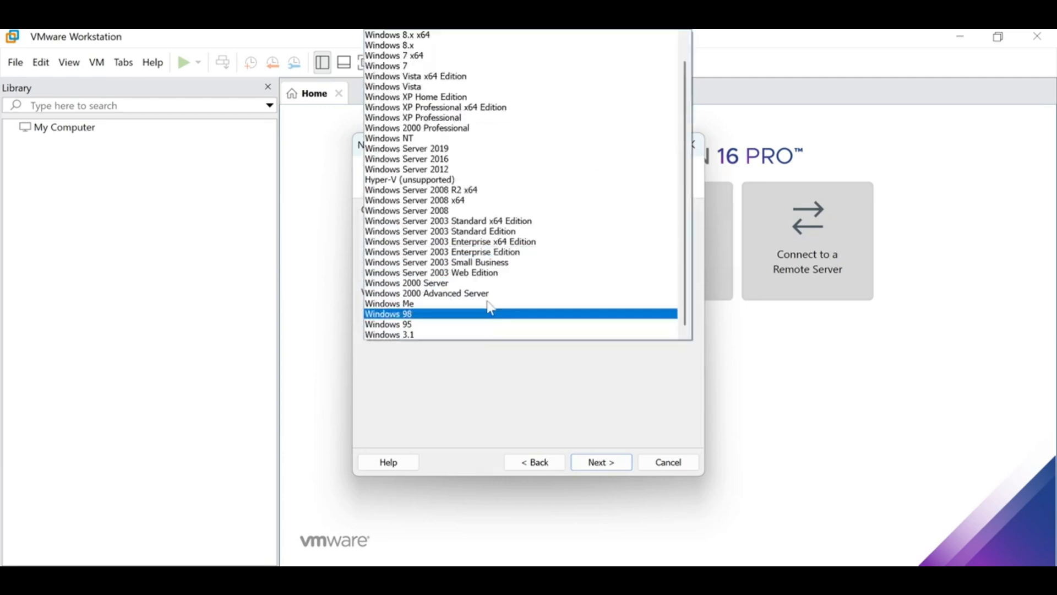
left_click(485, 232)
left_click(601, 462)
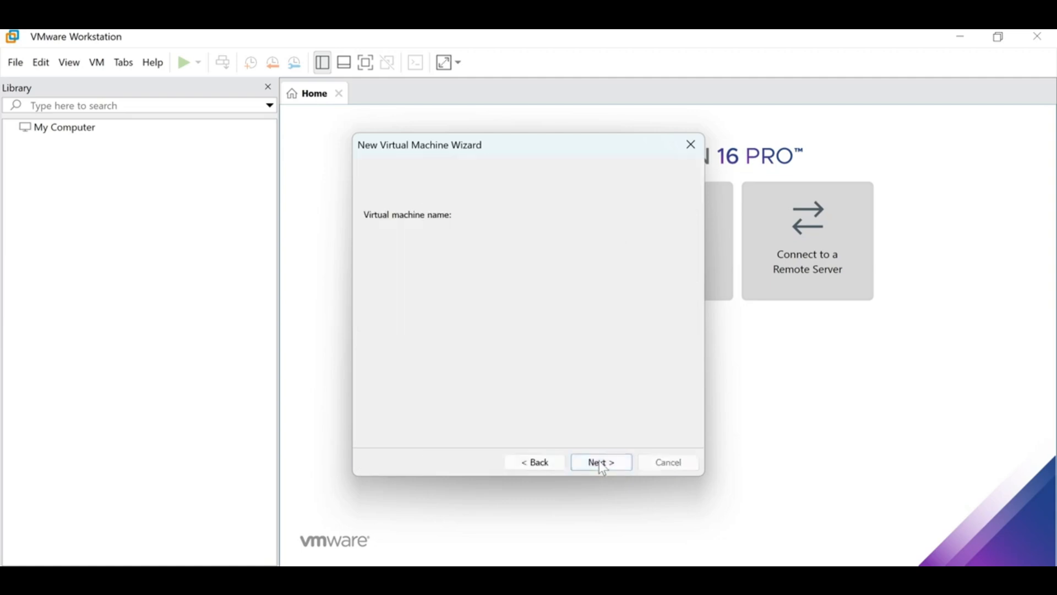
- Give the new machine 2 GB memory, host-only networking, LSI Logic controller and the default disk type
left_click(602, 464)
left_click(603, 464)
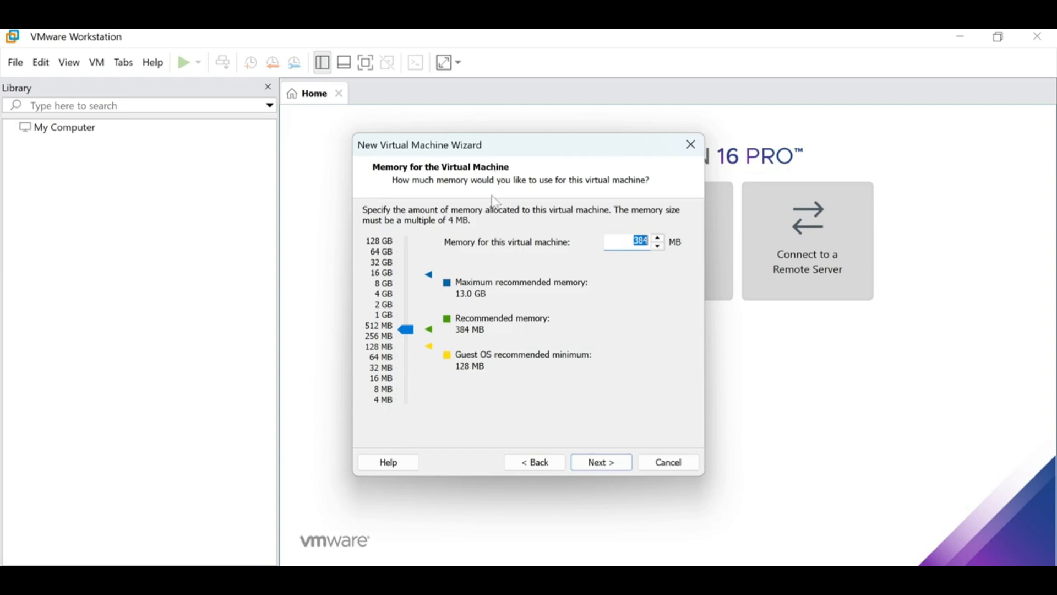
left_click(383, 309)
left_click(592, 466)
left_click(416, 319)
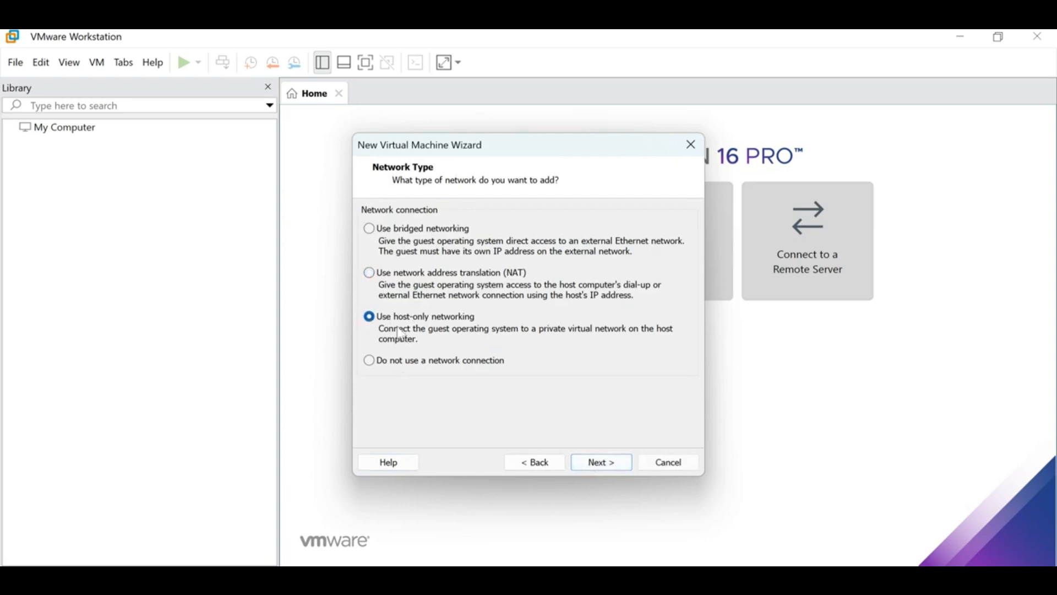
left_click(602, 464)
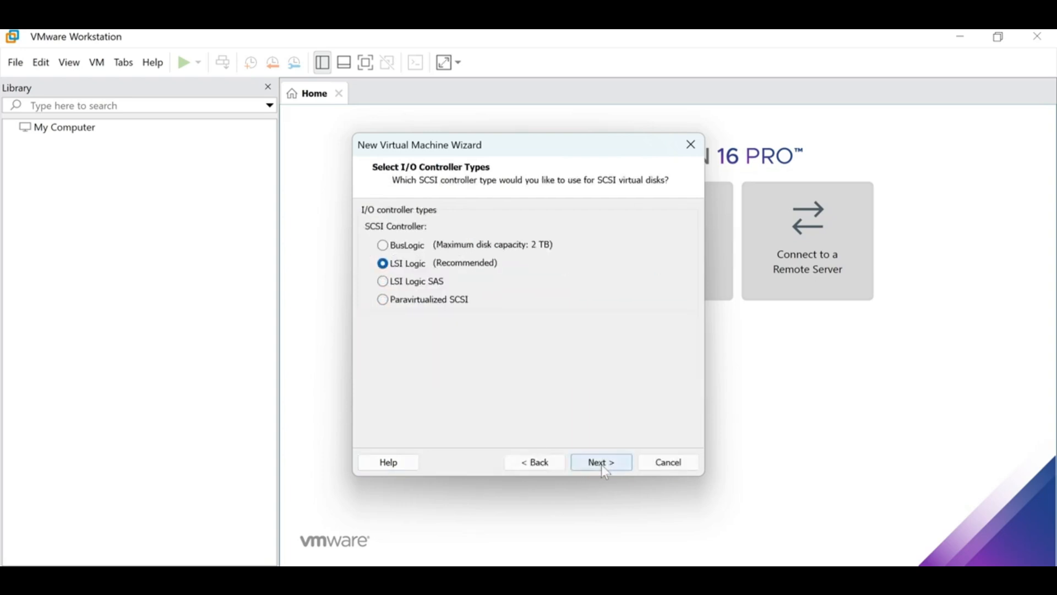
left_click(601, 464)
left_click(601, 464)
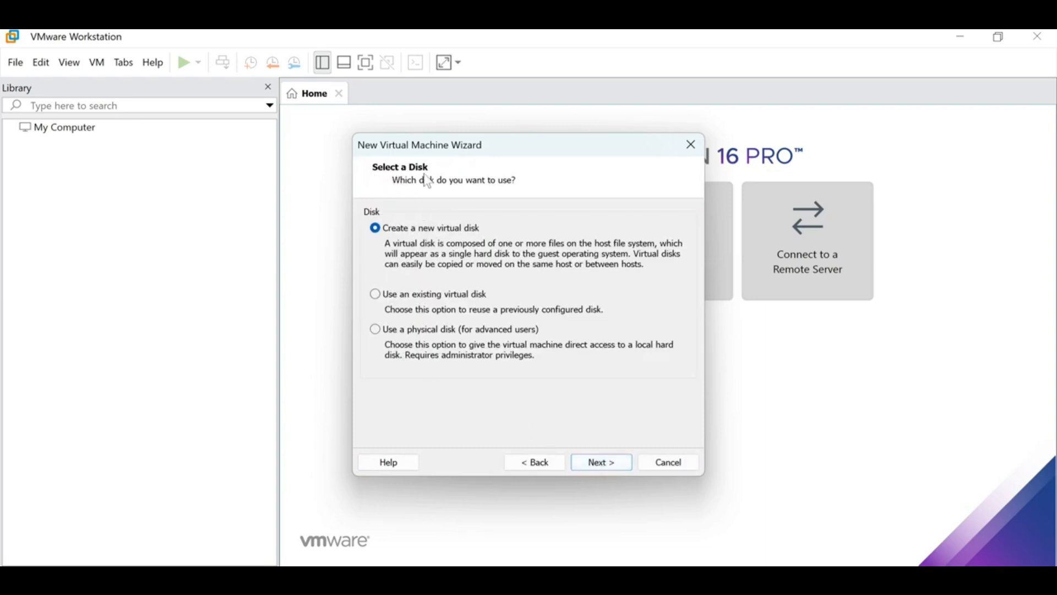
- Choose to use an existing virtual disk and browse to the computer's drives
left_click(397, 296)
left_click(606, 467)
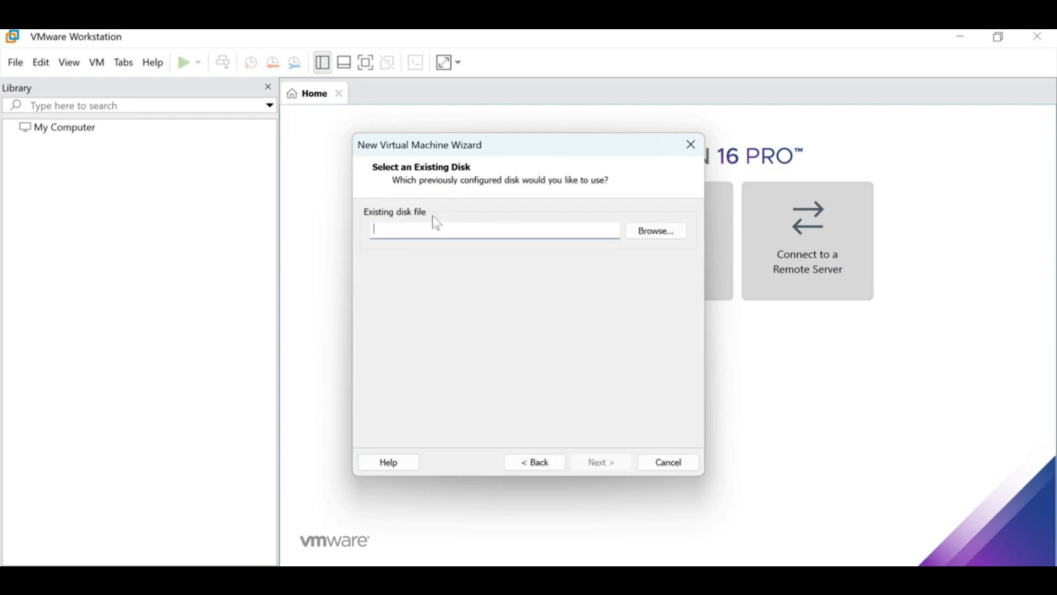
left_click(656, 231)
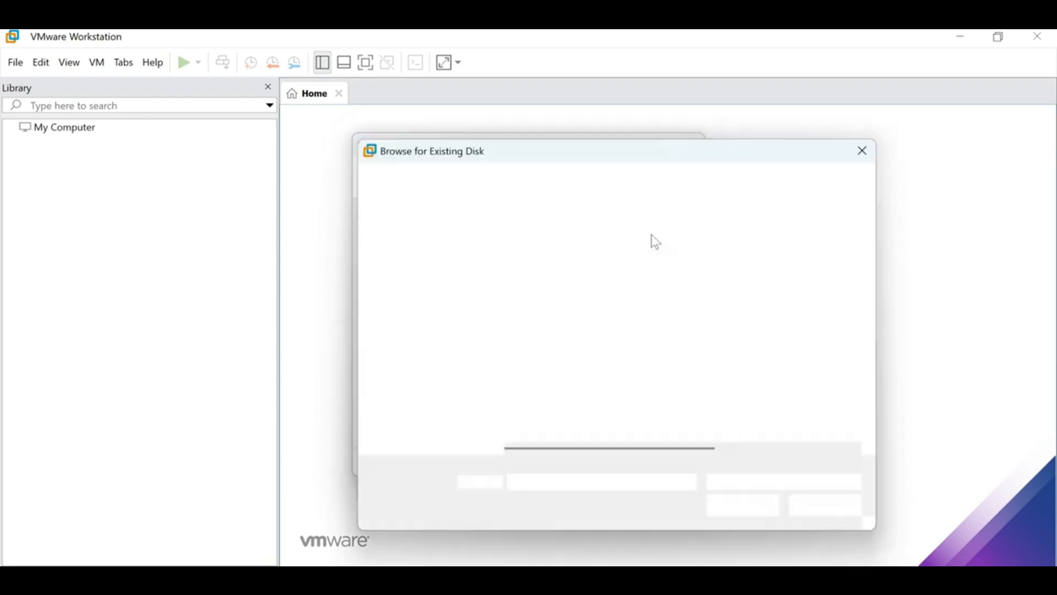
scroll(430, 422, "down", 3)
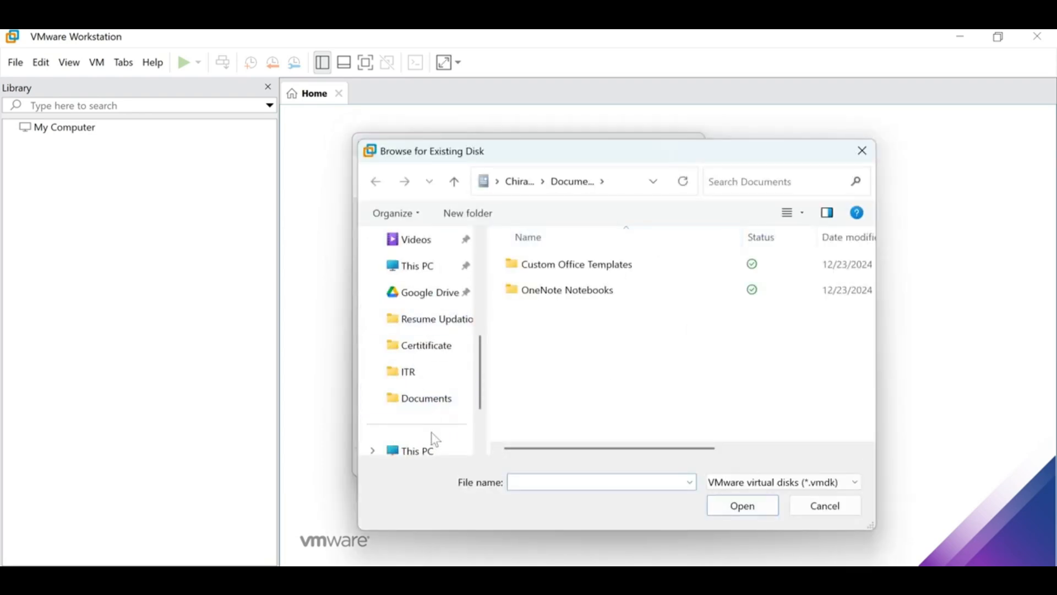
scroll(430, 434, "down", 1)
left_click(429, 395)
left_click(431, 381)
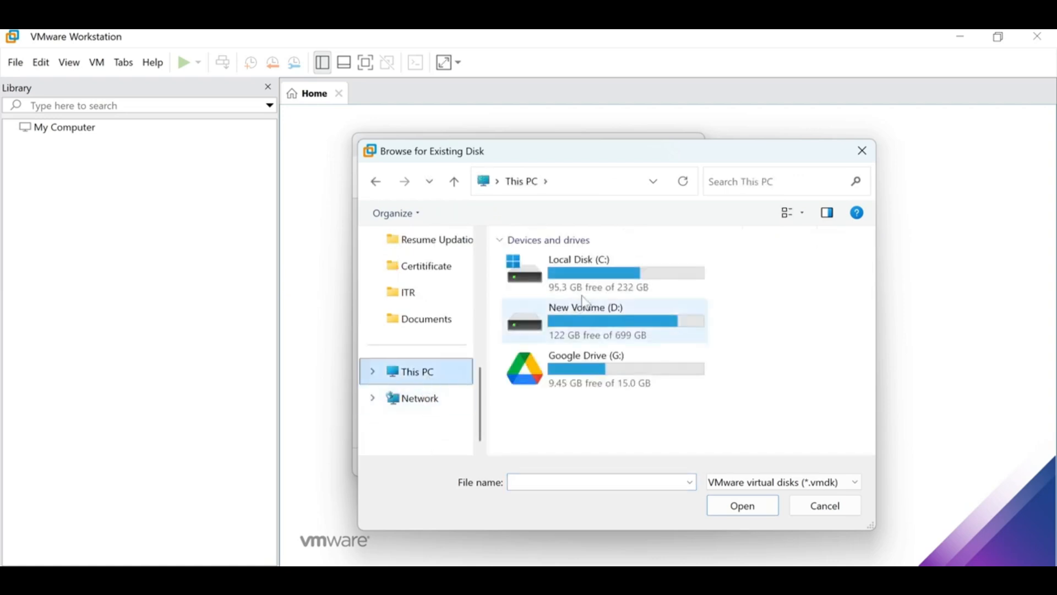
- Select ECC DMO SERVER.vmdk from D:\SAP 2025\SAP 2025\SAP and keep its existing format
double_click(672, 323)
double_click(568, 275)
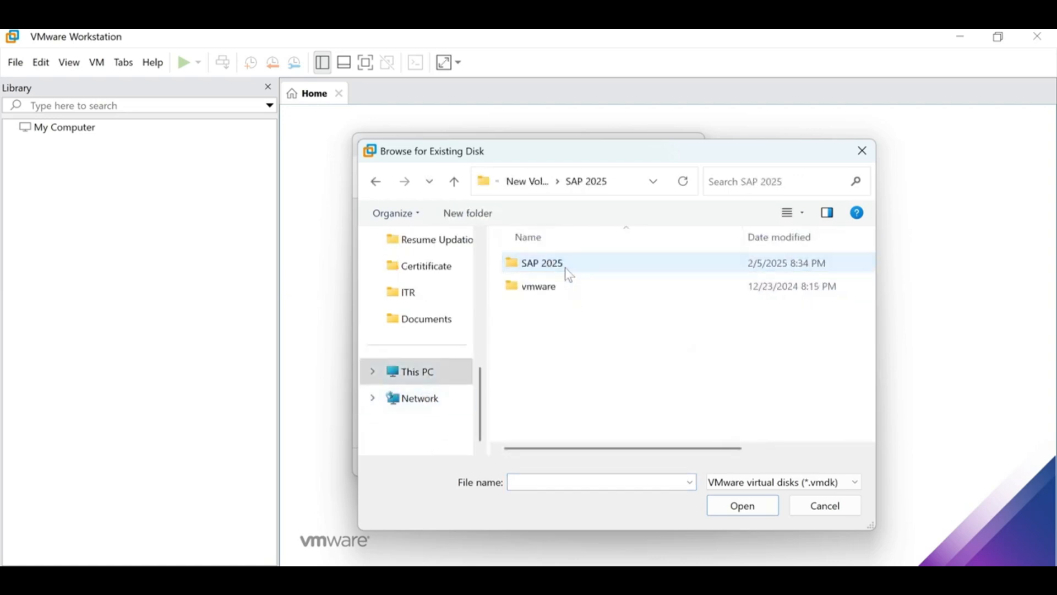
double_click(570, 276)
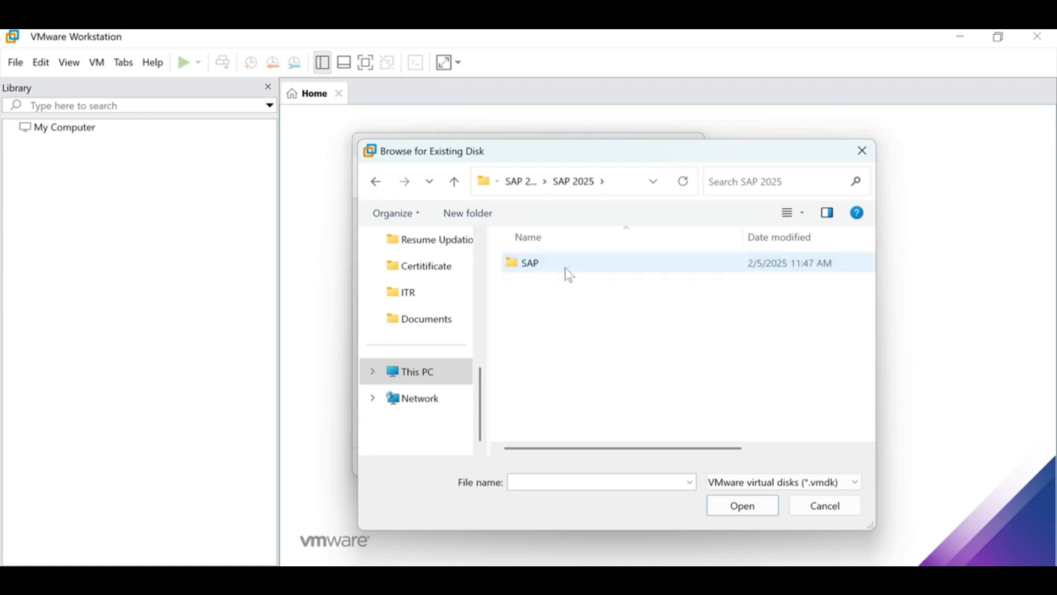
double_click(569, 269)
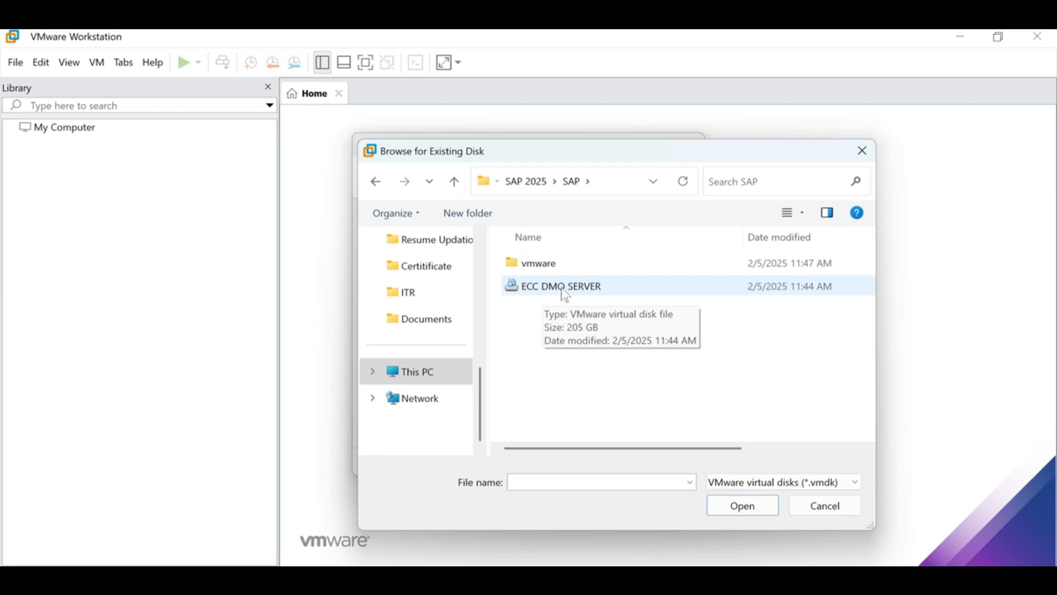
double_click(562, 295)
left_click(601, 463)
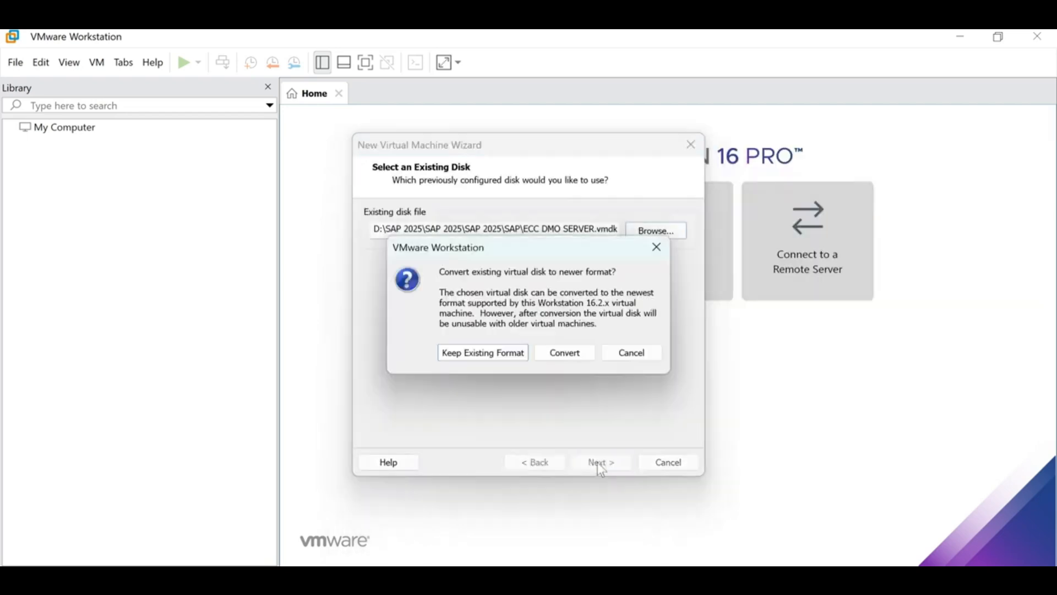
left_click(497, 355)
- Finish the Windows Server 2003 machine, then open and cancel another new-machine wizard from Home
left_click(595, 462)
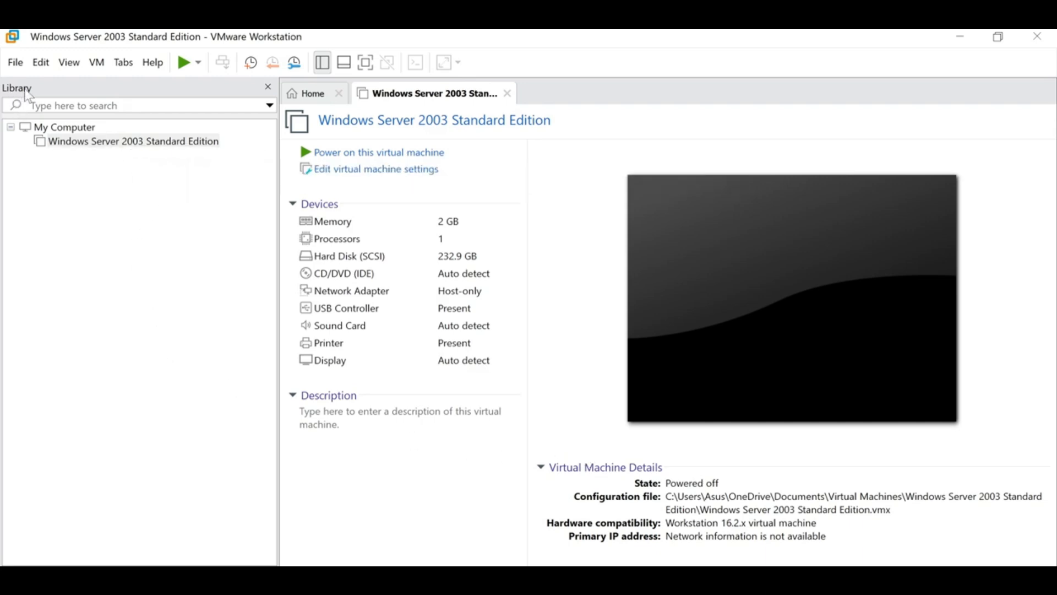
left_click(68, 142)
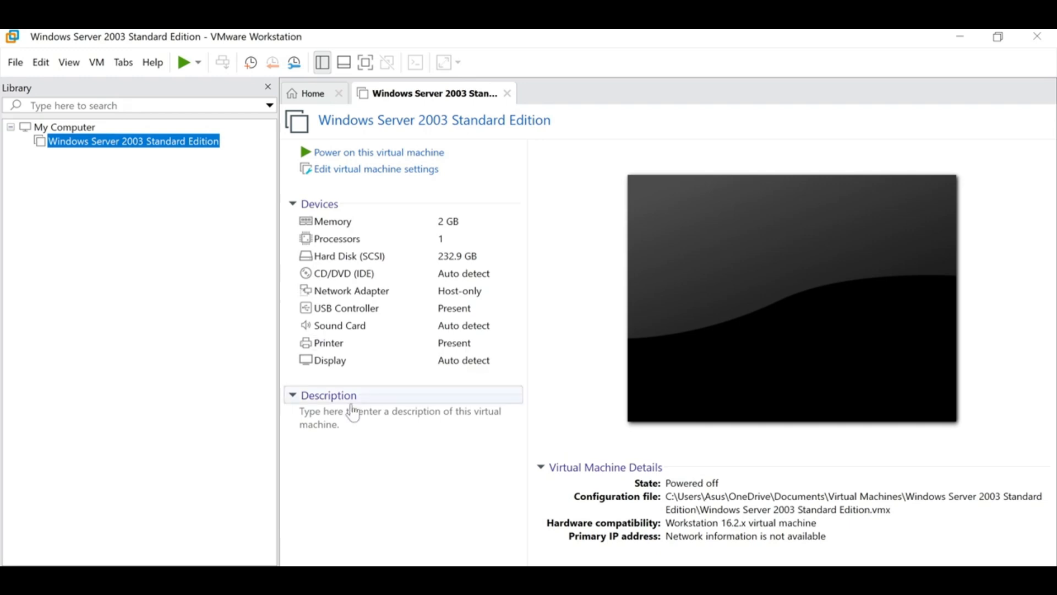
left_click(325, 102)
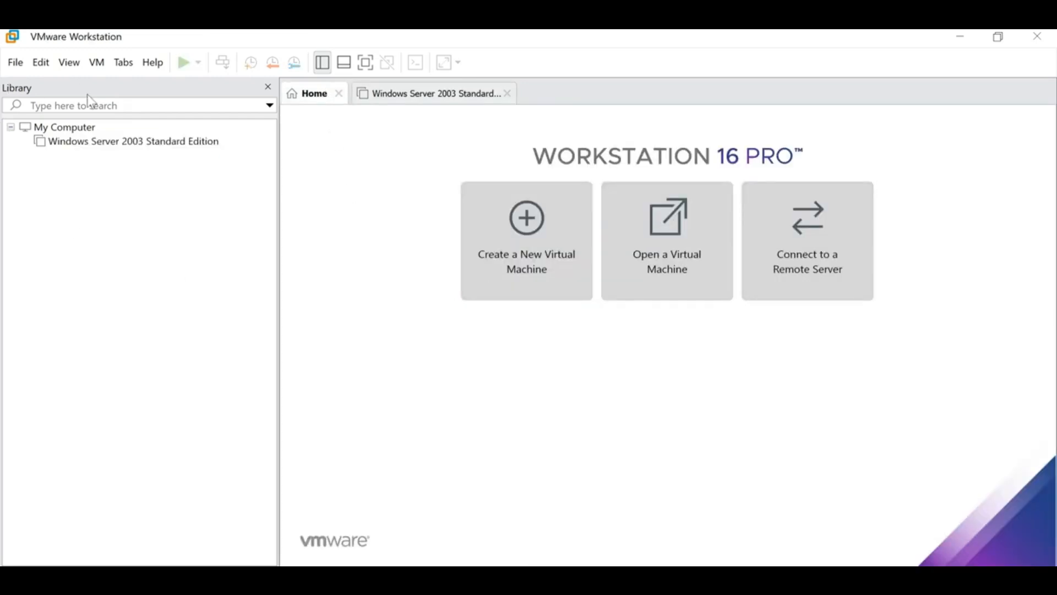
left_click(493, 269)
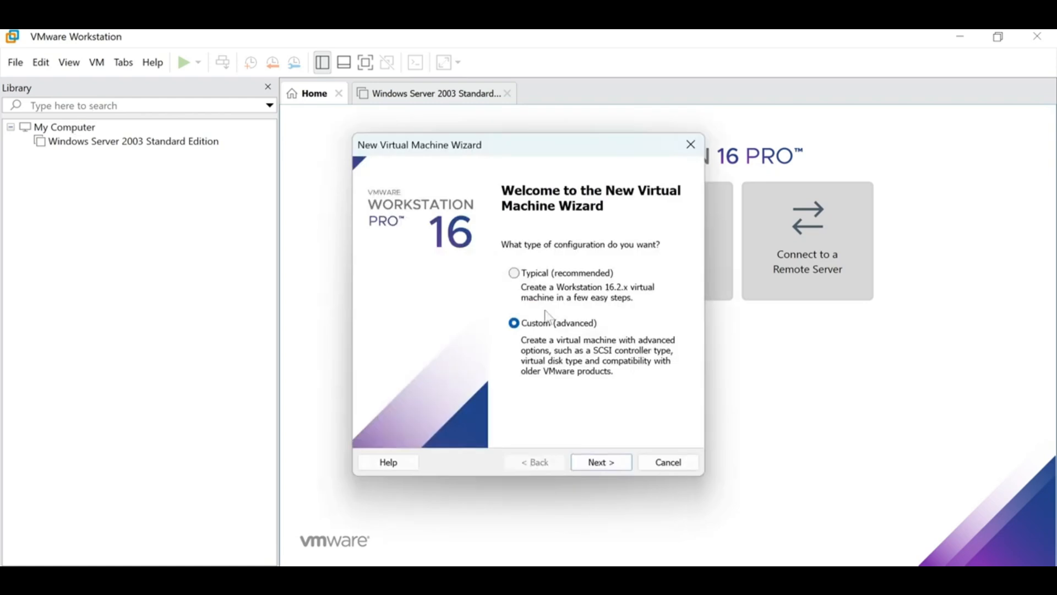
left_click(658, 465)
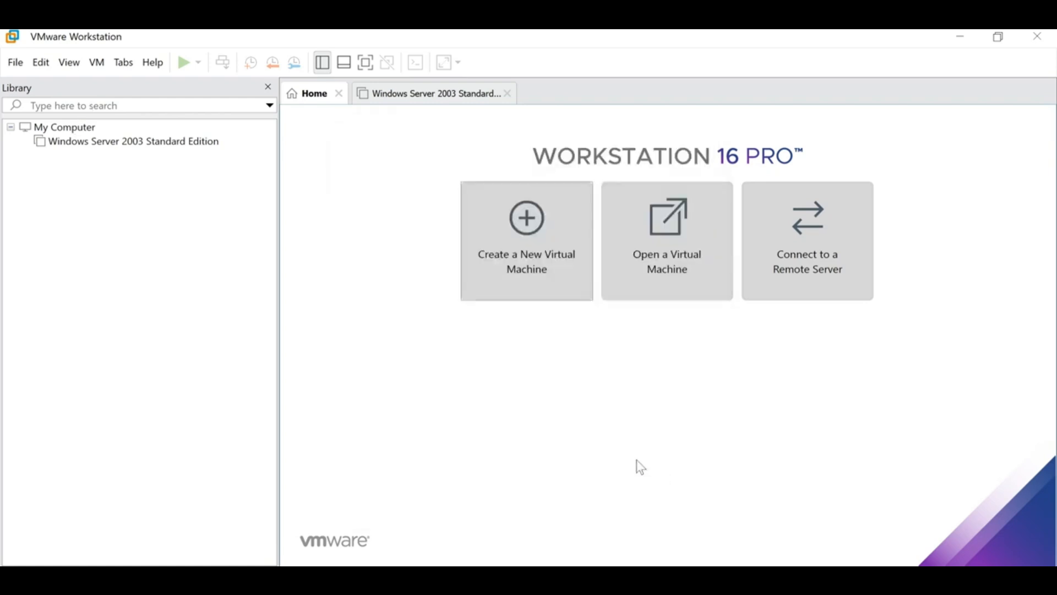
- Show the Windows Server 2003 machine's summary with the library sidebar visible
left_click(126, 143)
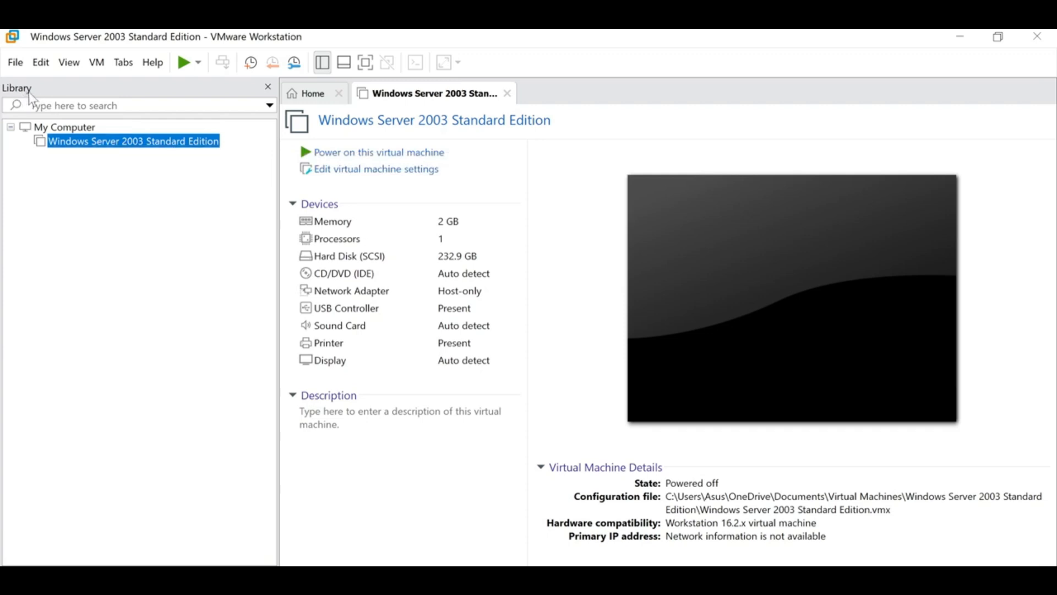
left_click(268, 88)
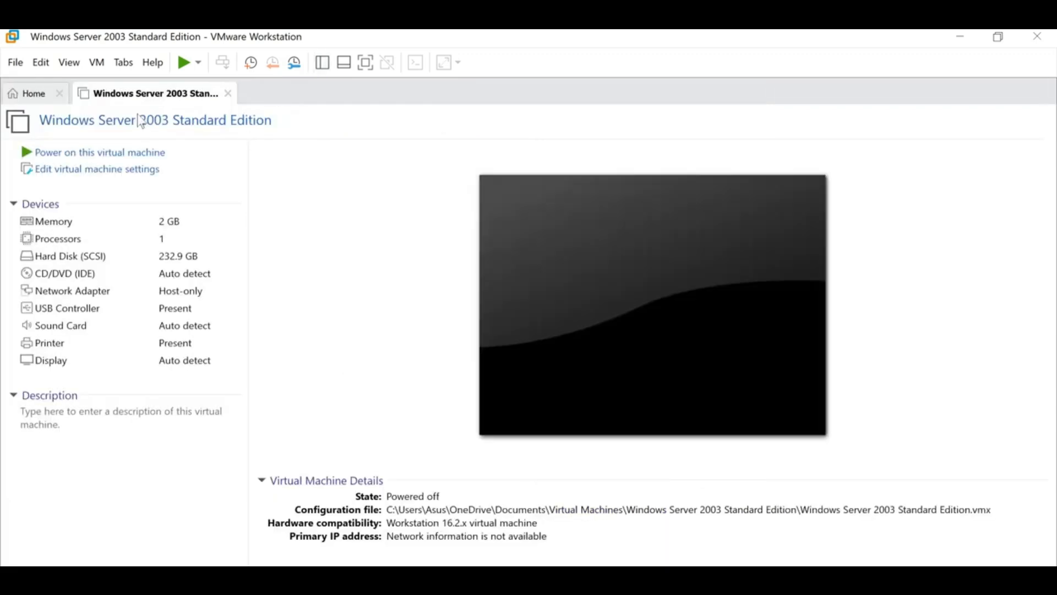
left_click(323, 65)
left_click(210, 146)
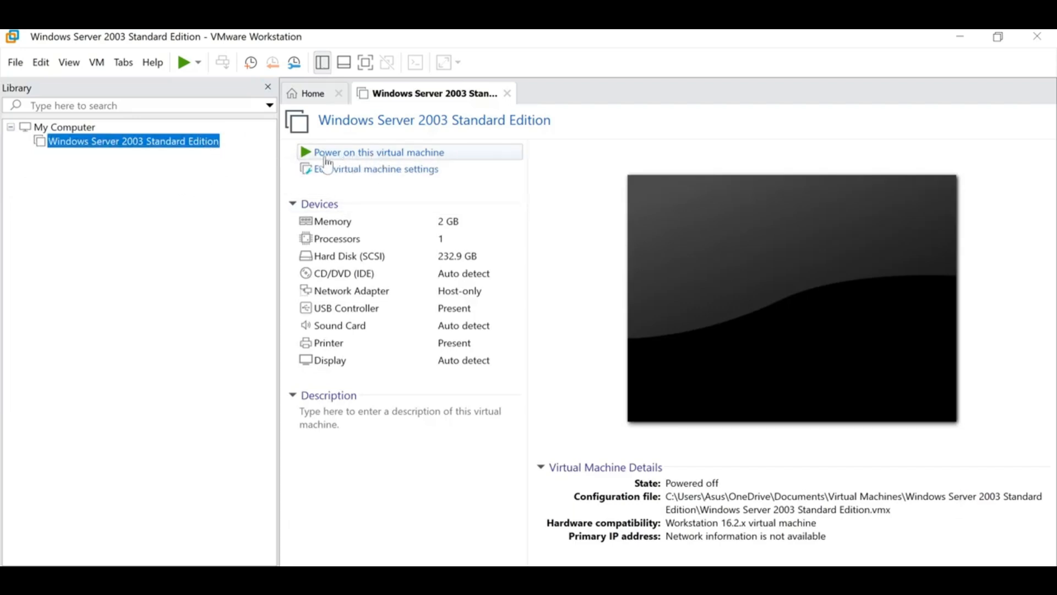
- Power on the VM, skip reconnecting ide1:0, dismiss the service warning, and send Ctrl+Alt+Del
left_click(427, 155)
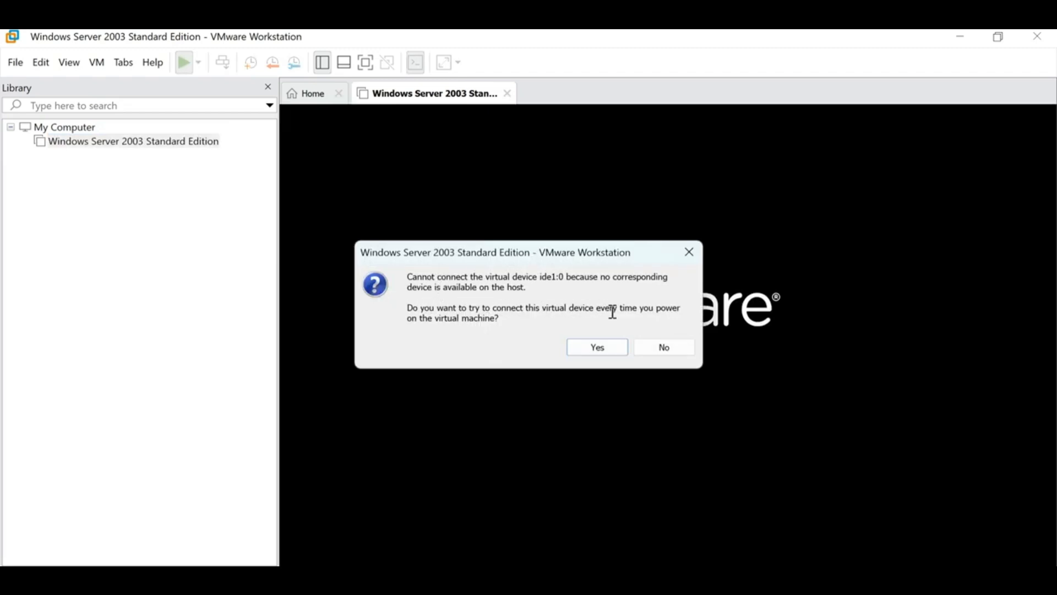
left_click(672, 352)
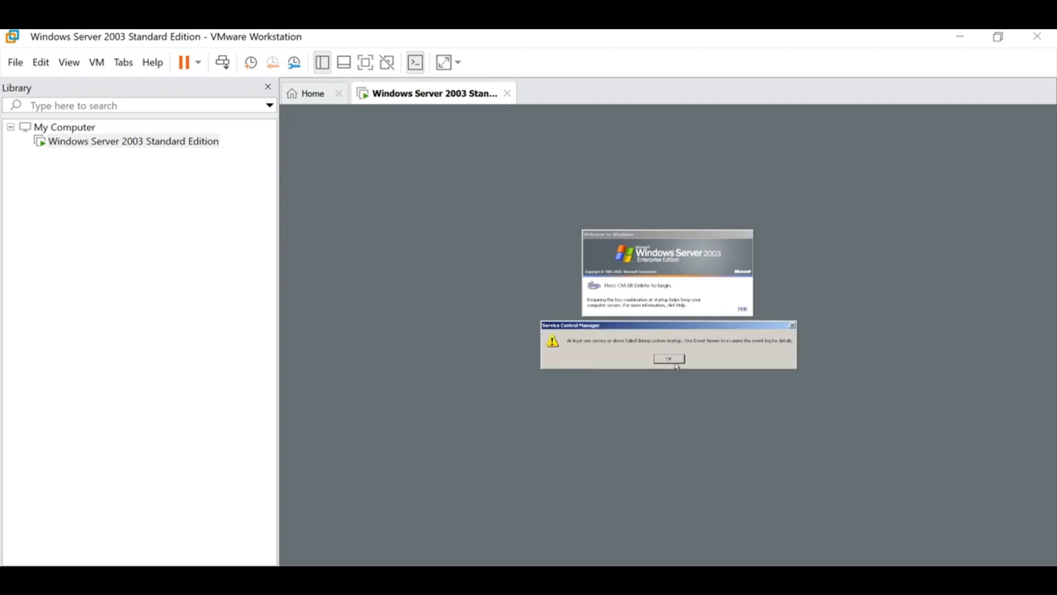
left_click(677, 362)
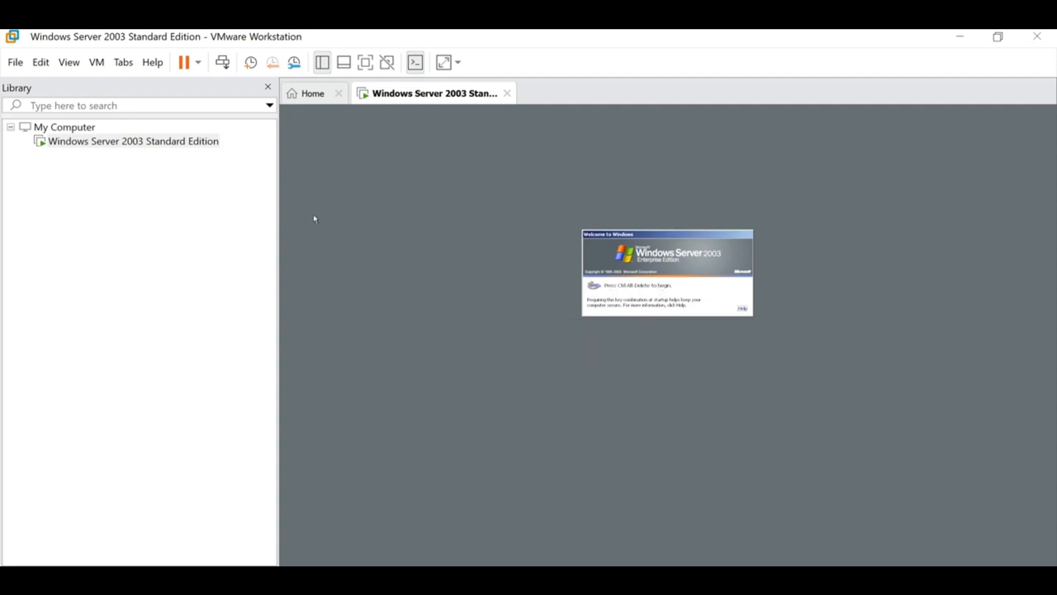
left_click(230, 66)
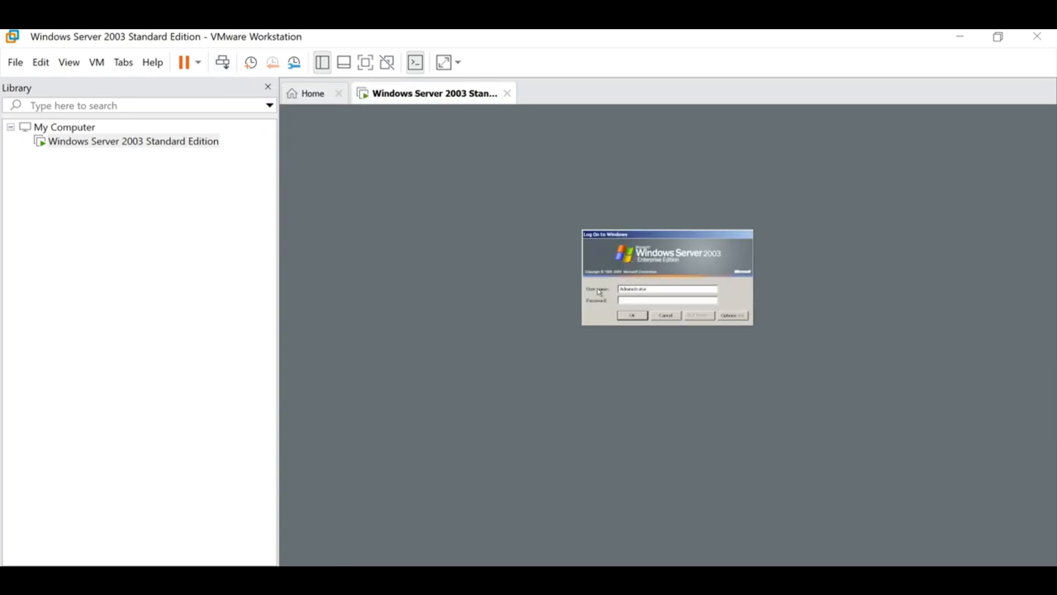
- Add a 'Password:' line with the guest log-on password below the serial keys, then return to the VM
left_click_drag(658, 291, 625, 299)
left_click(646, 300)
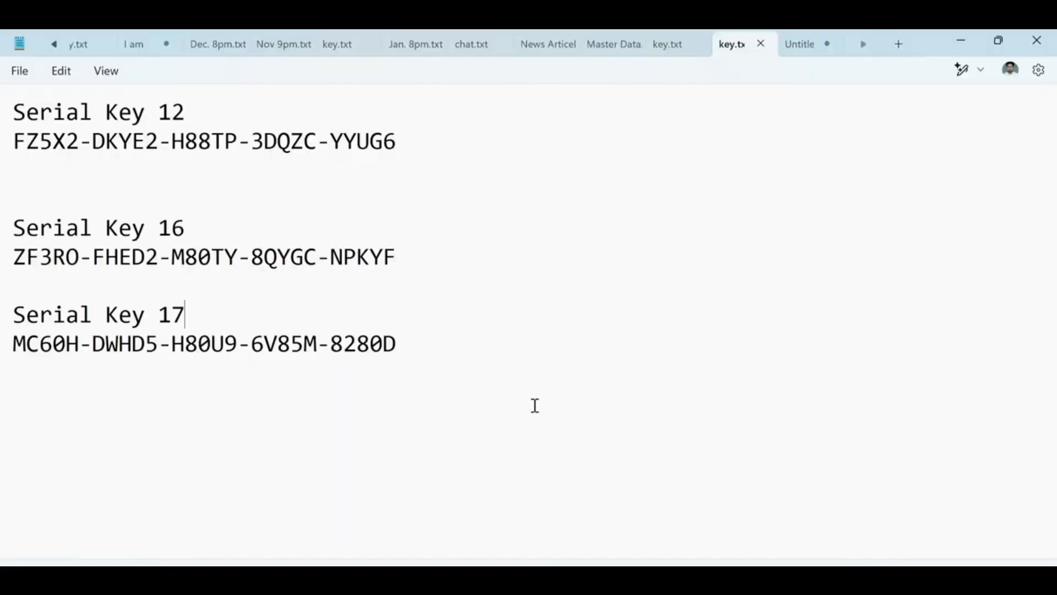
left_click(443, 349)
key("Return")
key("Return")
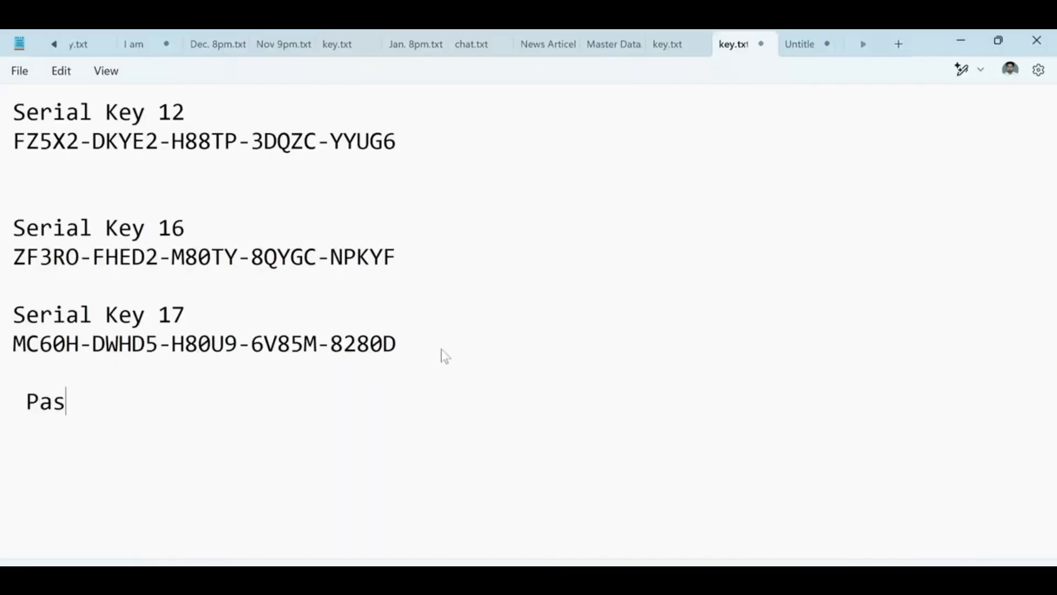
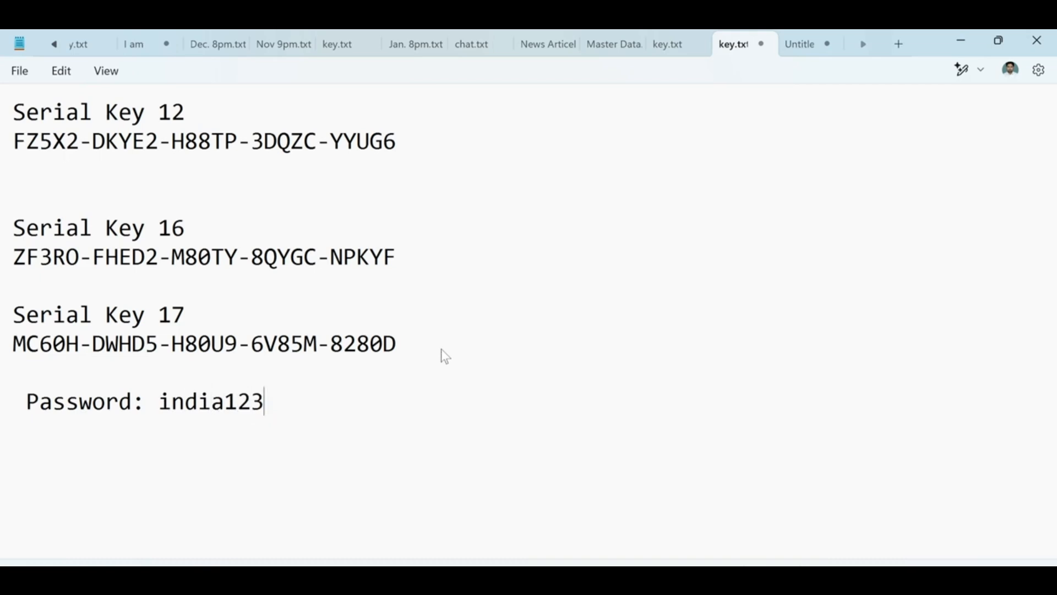
left_click(608, 582)
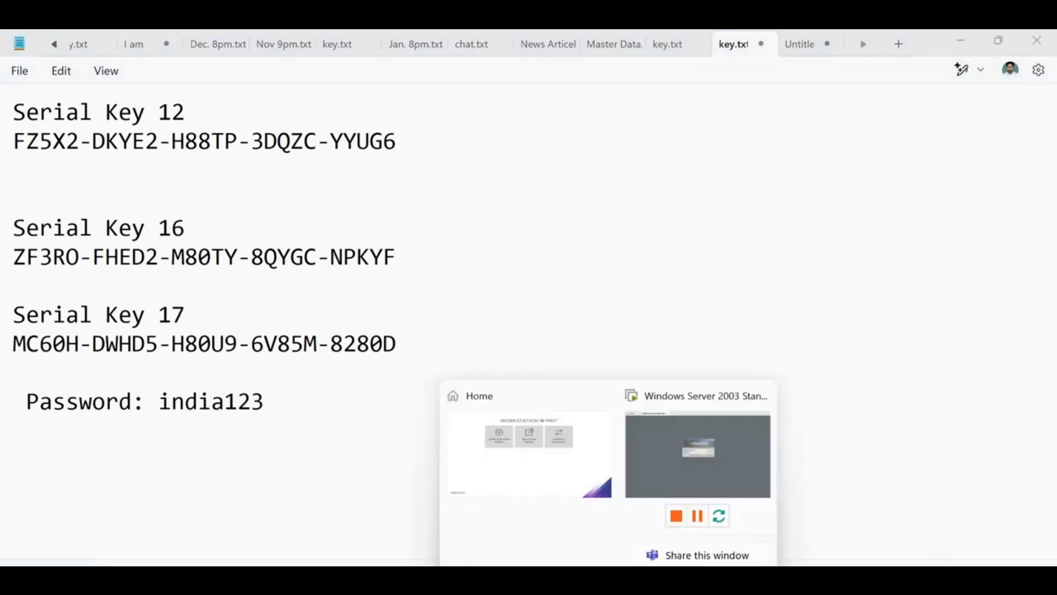
left_click(668, 467)
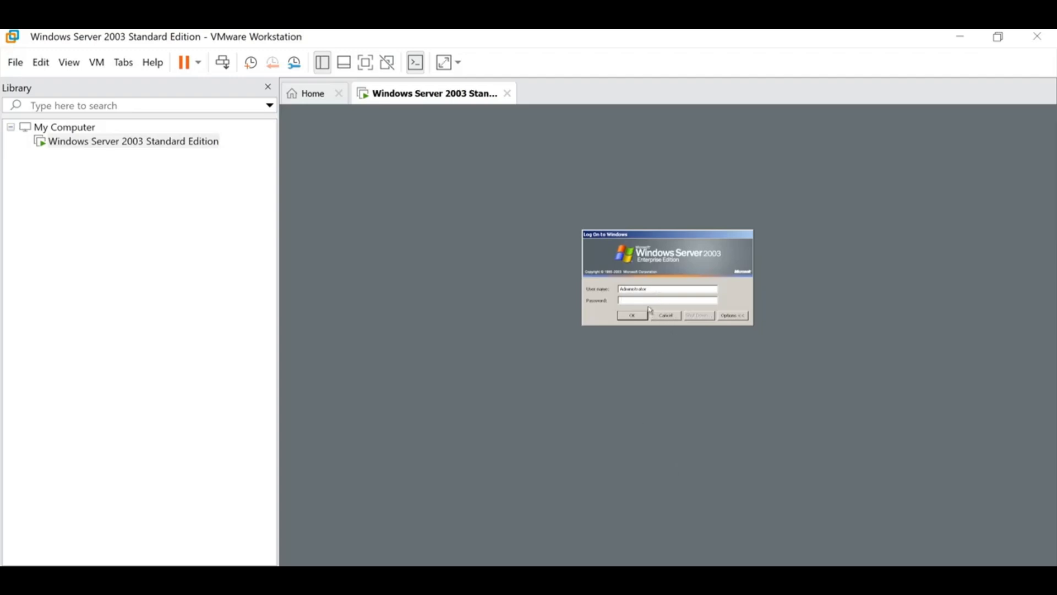
double_click(639, 289)
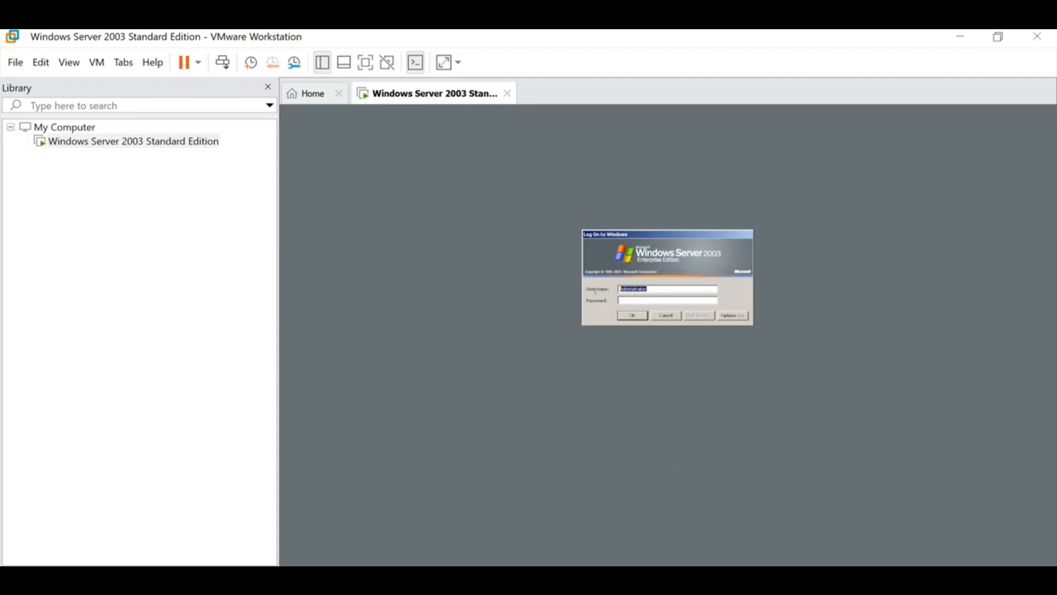
left_click(645, 301)
type("*********")
key("Return")
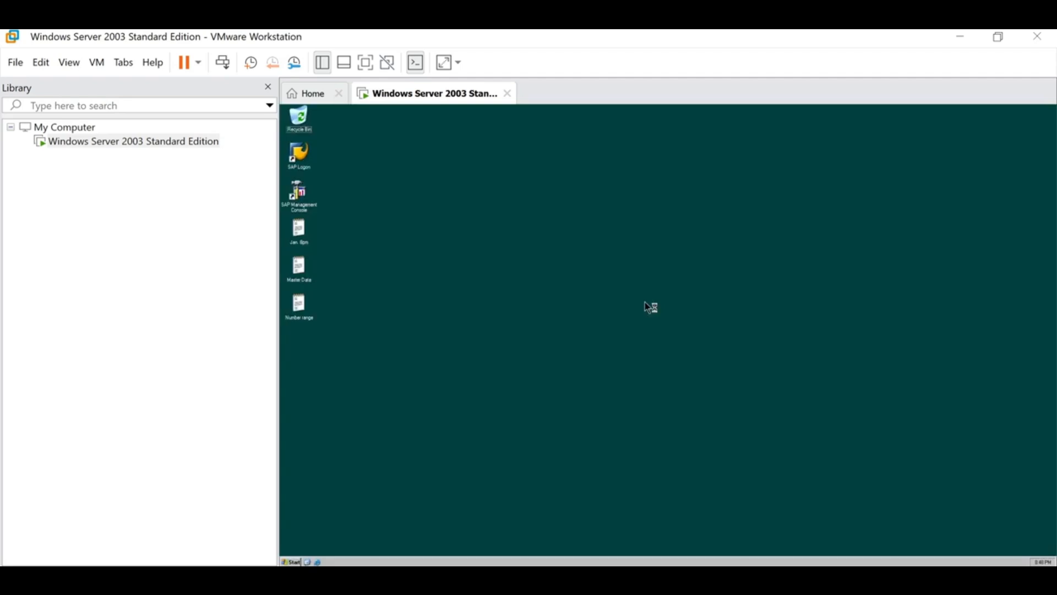
right_click(499, 220)
left_click(580, 229)
right_click(579, 229)
left_click(597, 240)
right_click(547, 228)
left_click(573, 240)
right_click(551, 220)
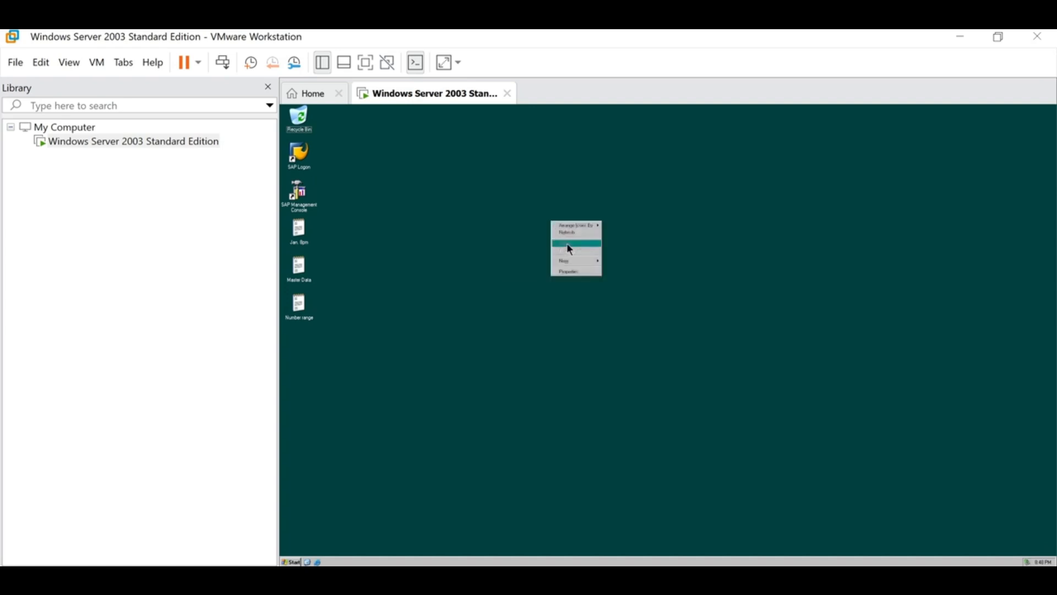
left_click(565, 233)
right_click(550, 213)
left_click(568, 226)
right_click(557, 215)
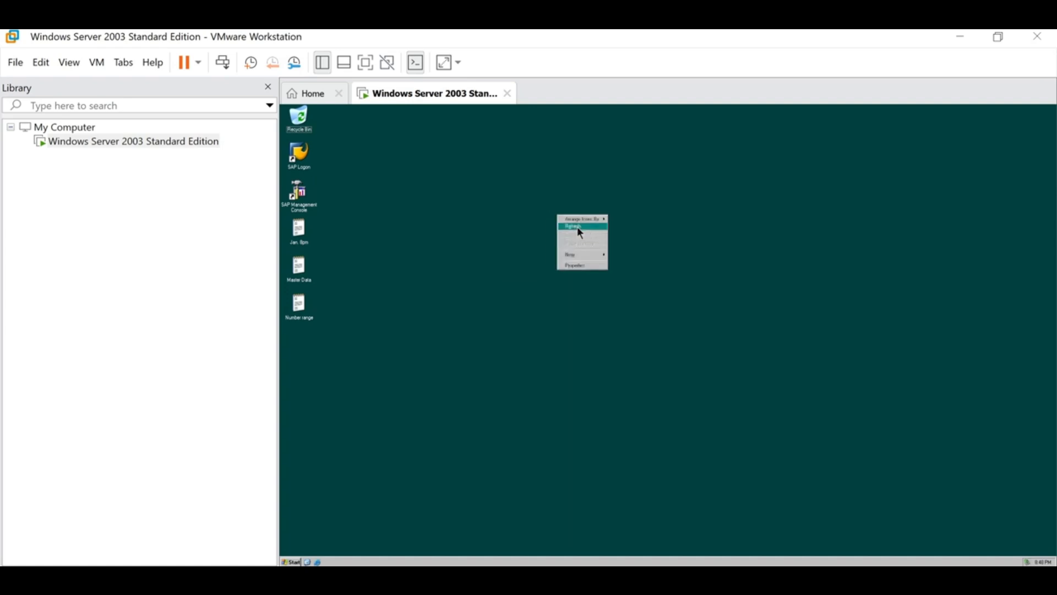
left_click(577, 227)
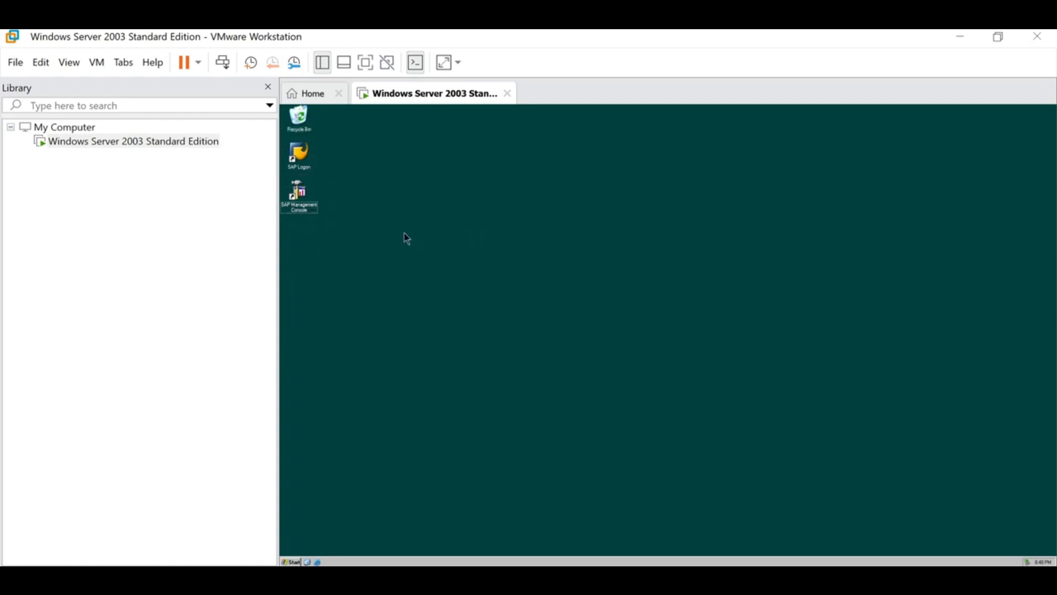
left_click(301, 197)
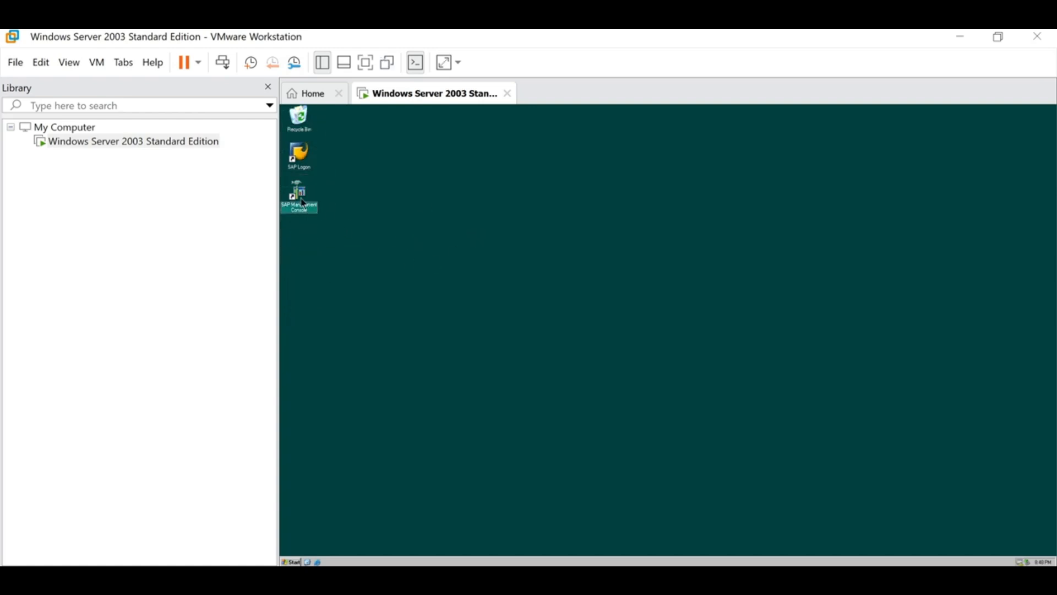
left_click(306, 147)
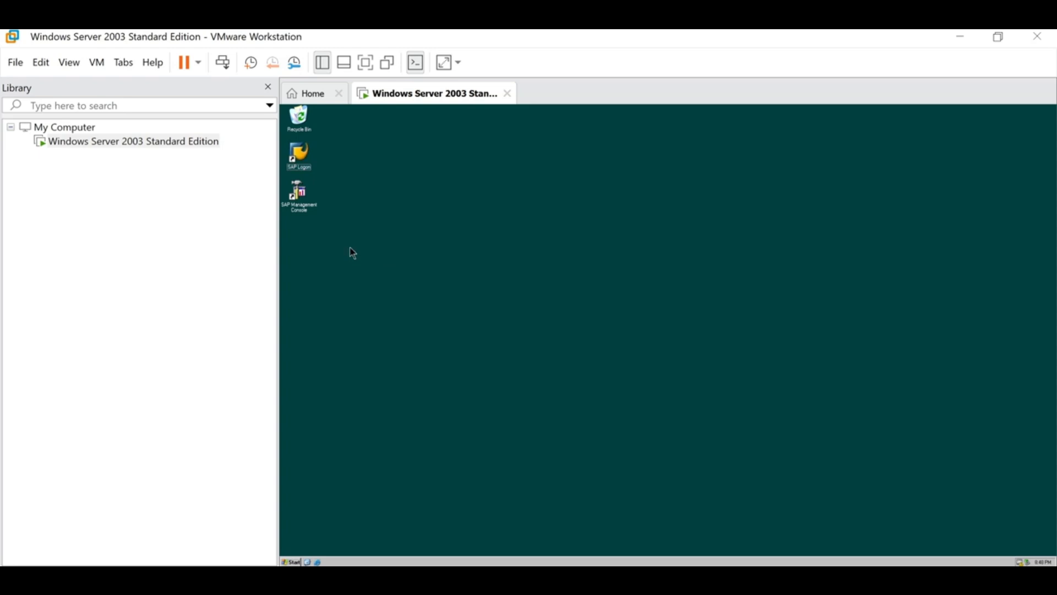
left_click(311, 209)
left_click(311, 206)
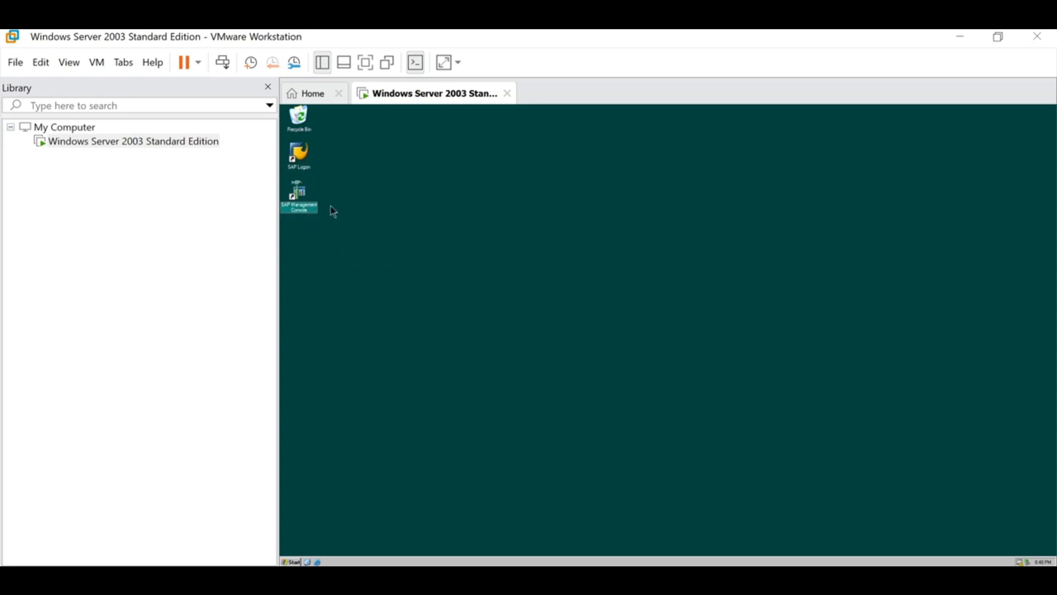
left_click(310, 167)
right_click(423, 226)
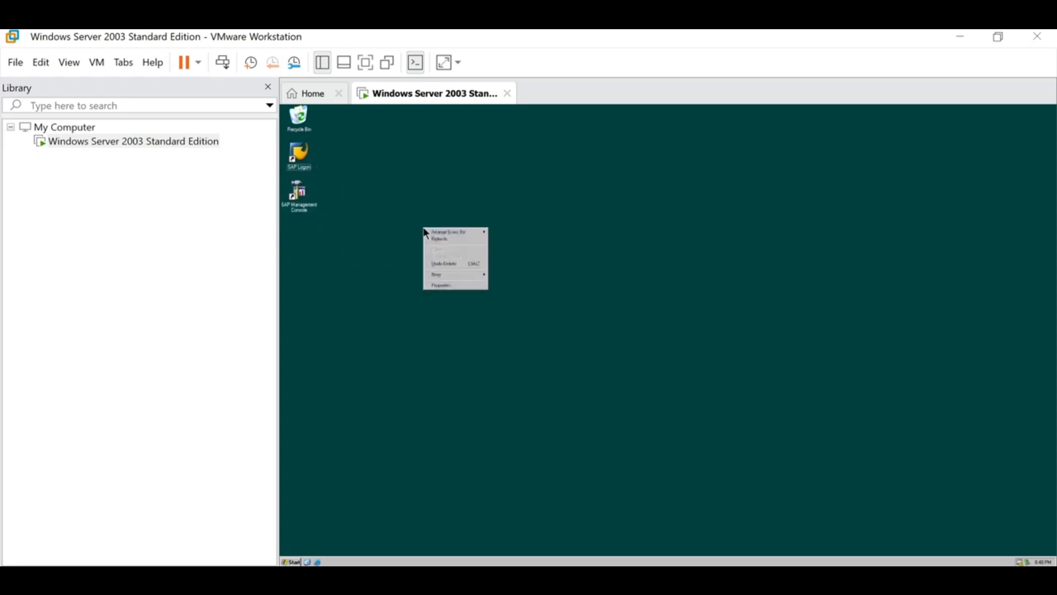
- Launch SAP Logon, try logging on to the ECC system, and dismiss the connection-refused error
left_click(436, 243)
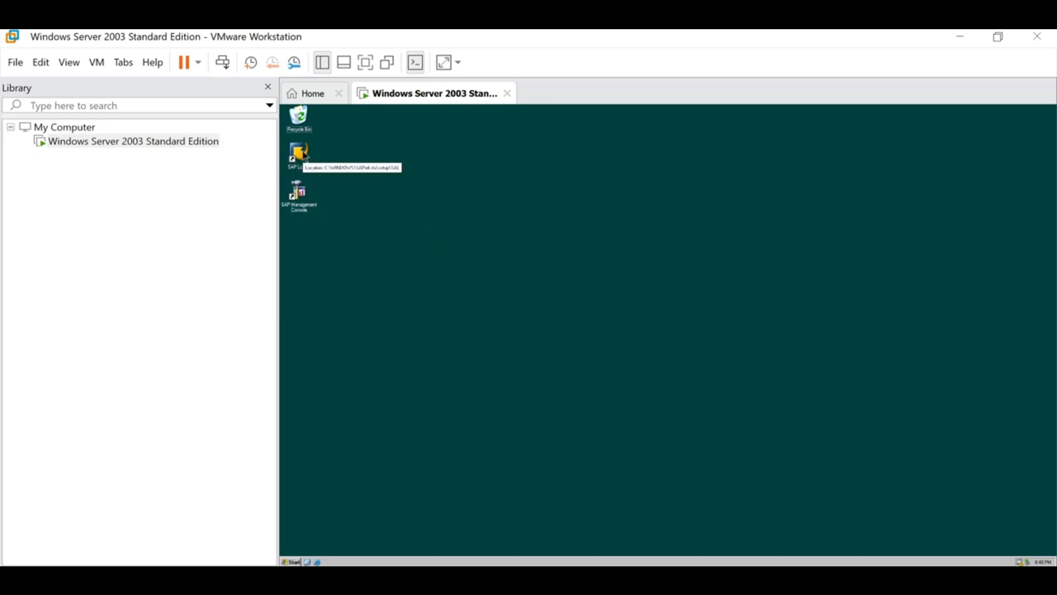
left_click(304, 155)
double_click(304, 154)
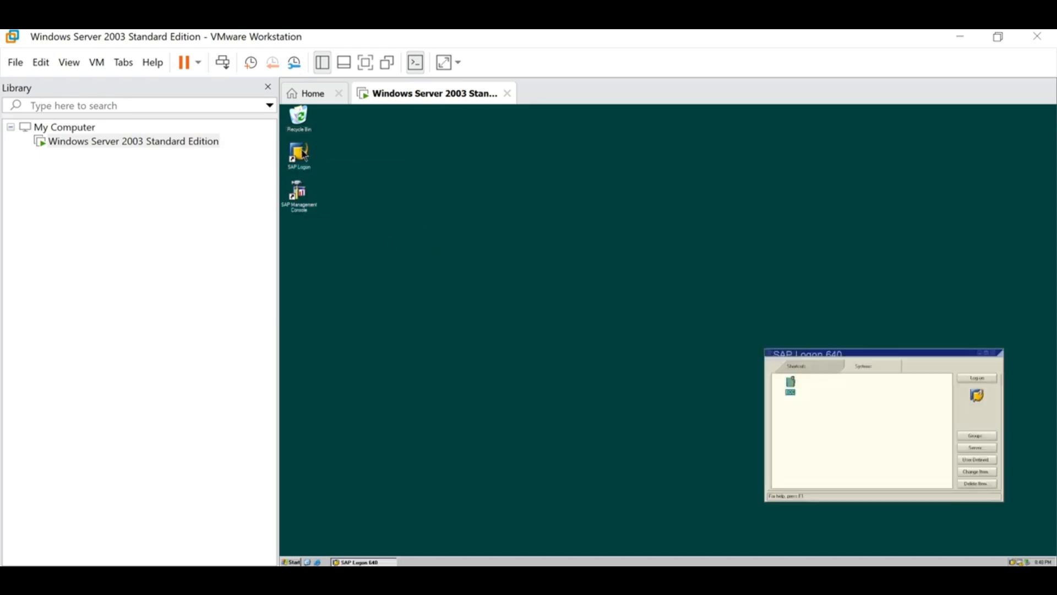
left_click_drag(915, 359, 780, 271)
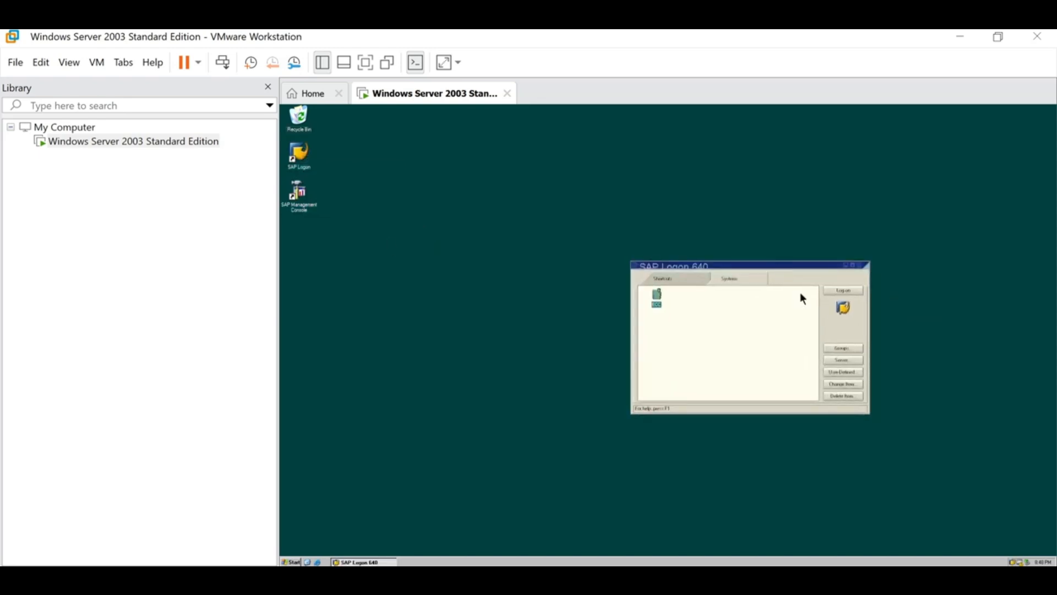
left_click(850, 291)
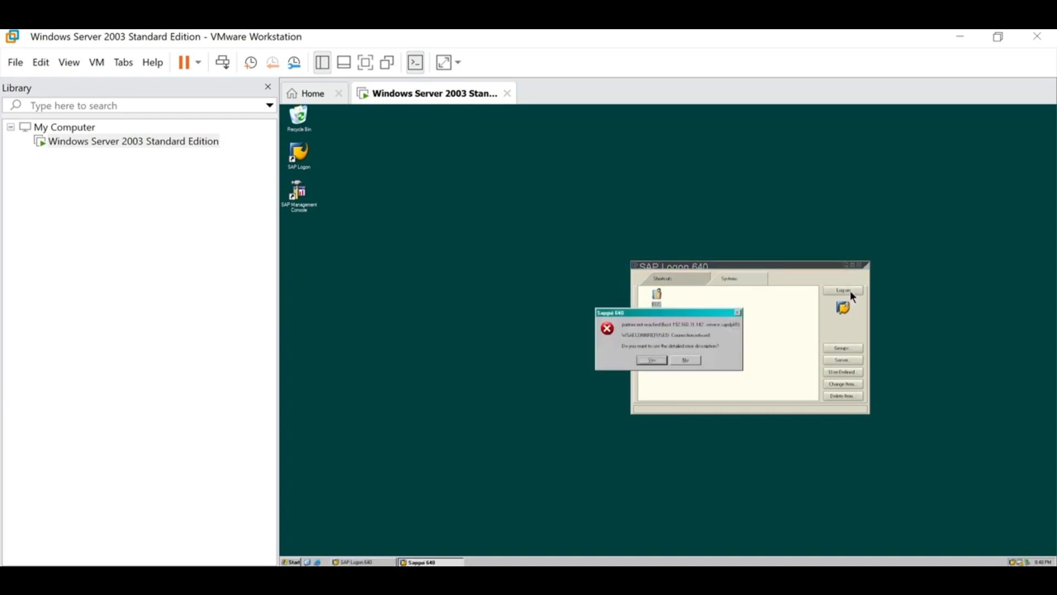
left_click(686, 360)
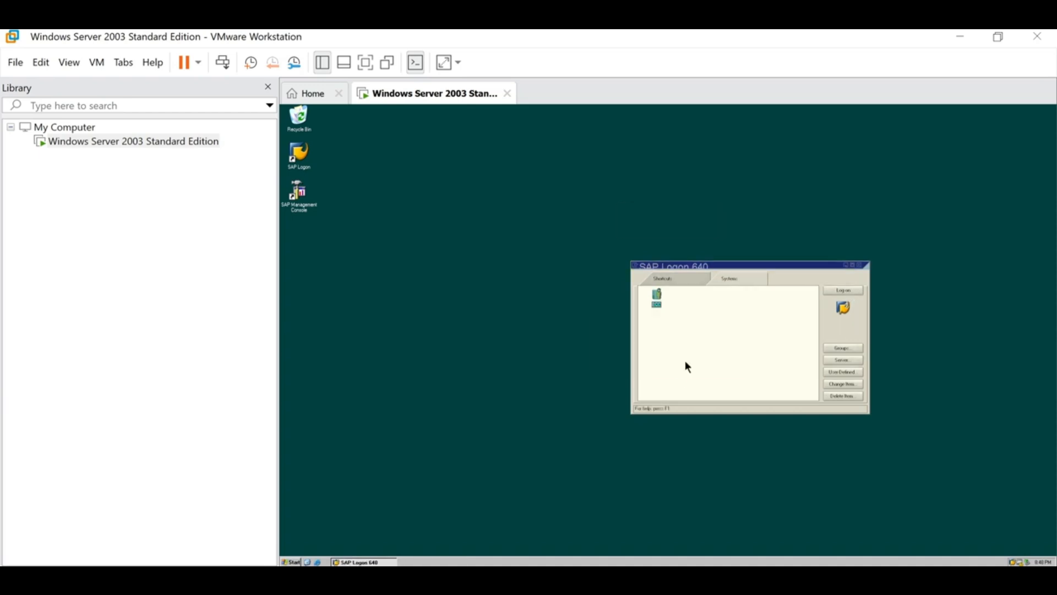
- Open SAP Management Console maximized on the SAP Systems overview
double_click(298, 194)
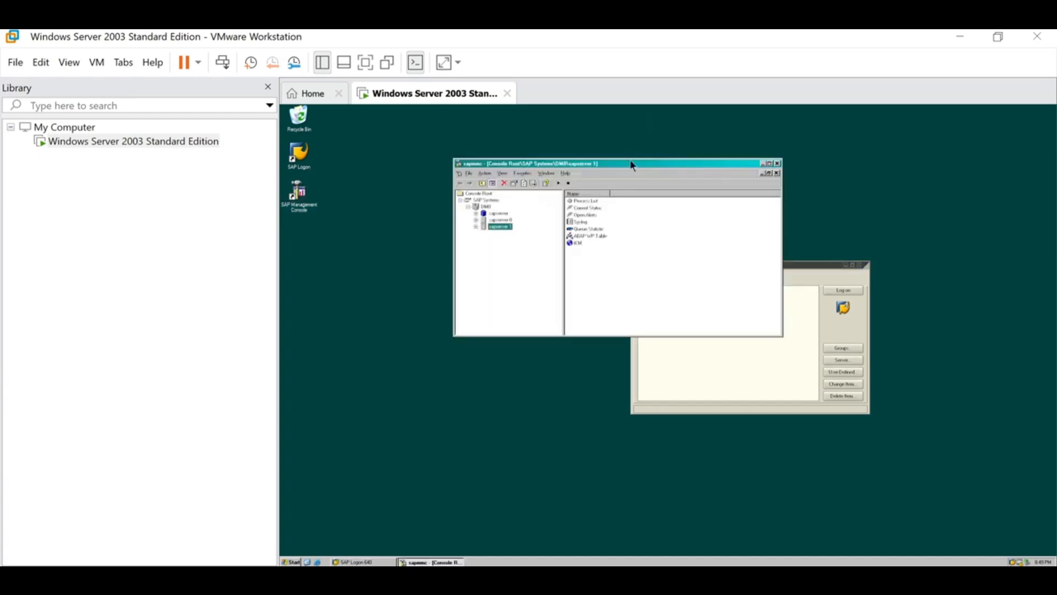
double_click(632, 164)
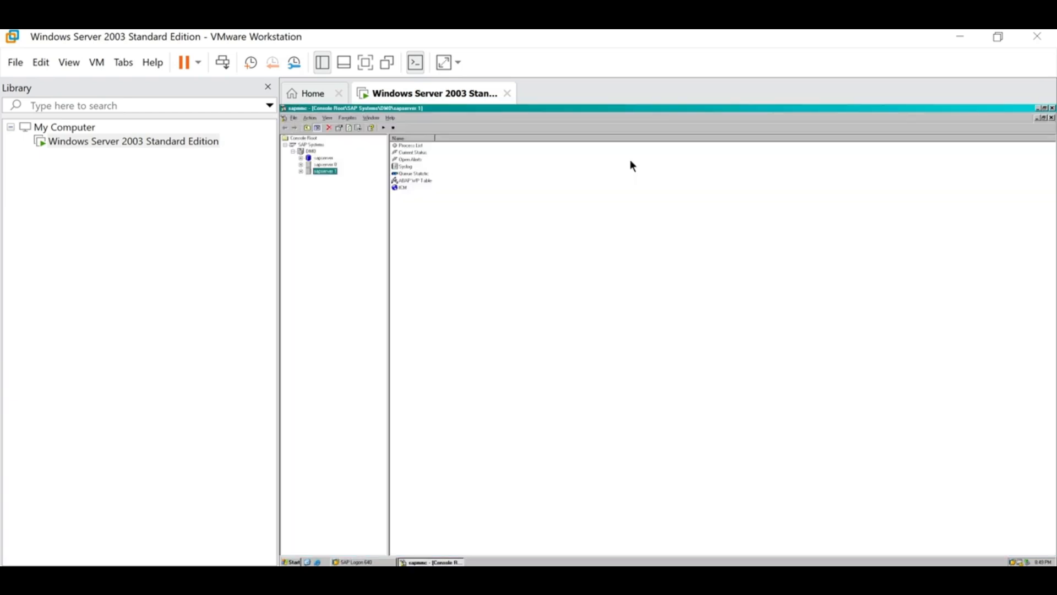
left_click(312, 145)
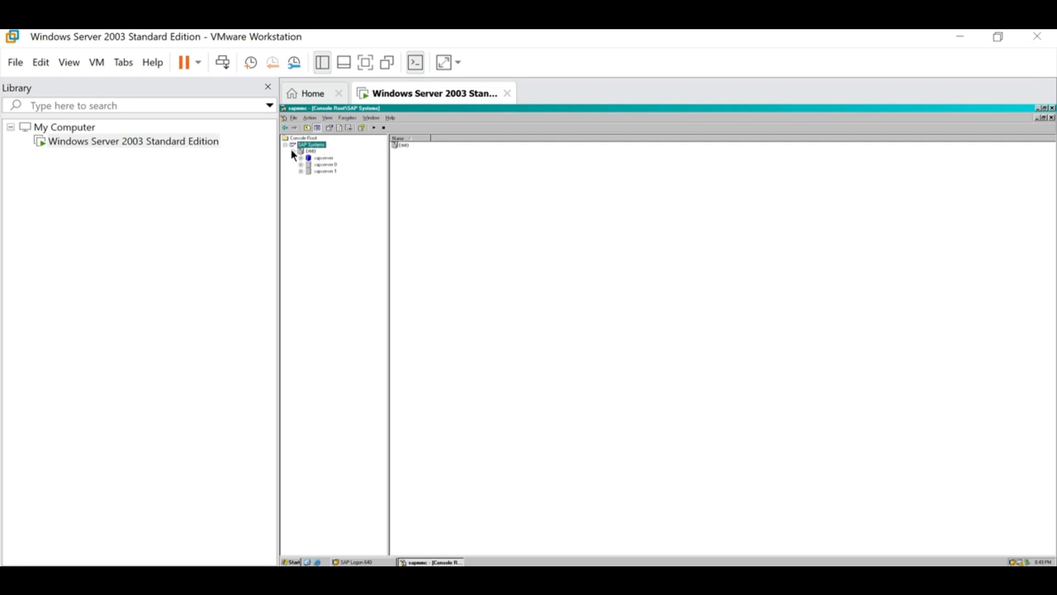
- Browse DM0's sapserver instances and sapserver 1's monitoring items, returning to the SAP Systems overview
left_click(292, 151)
left_click(291, 150)
left_click(301, 172)
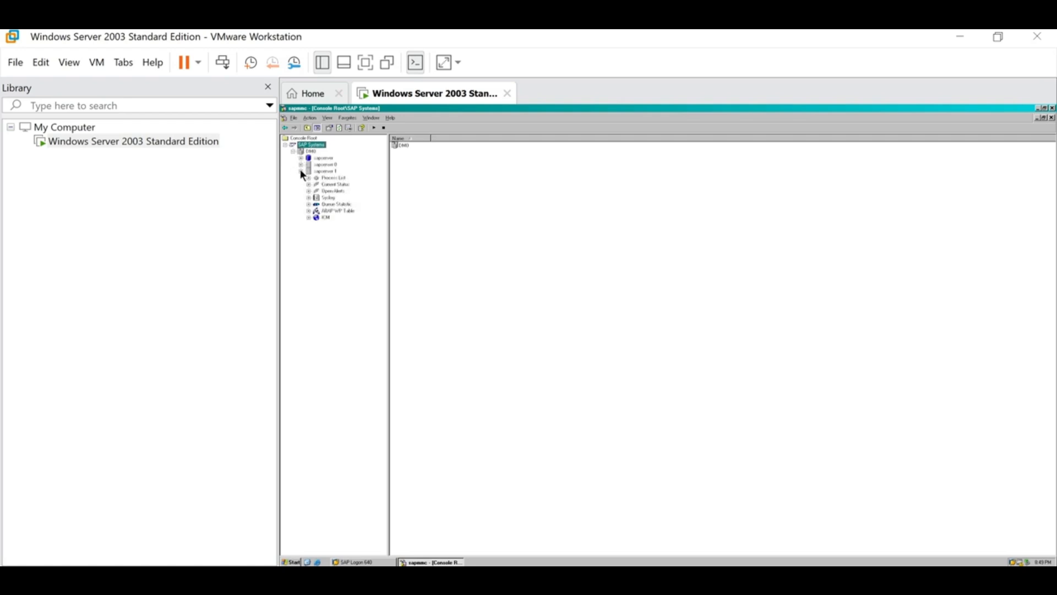
left_click(301, 172)
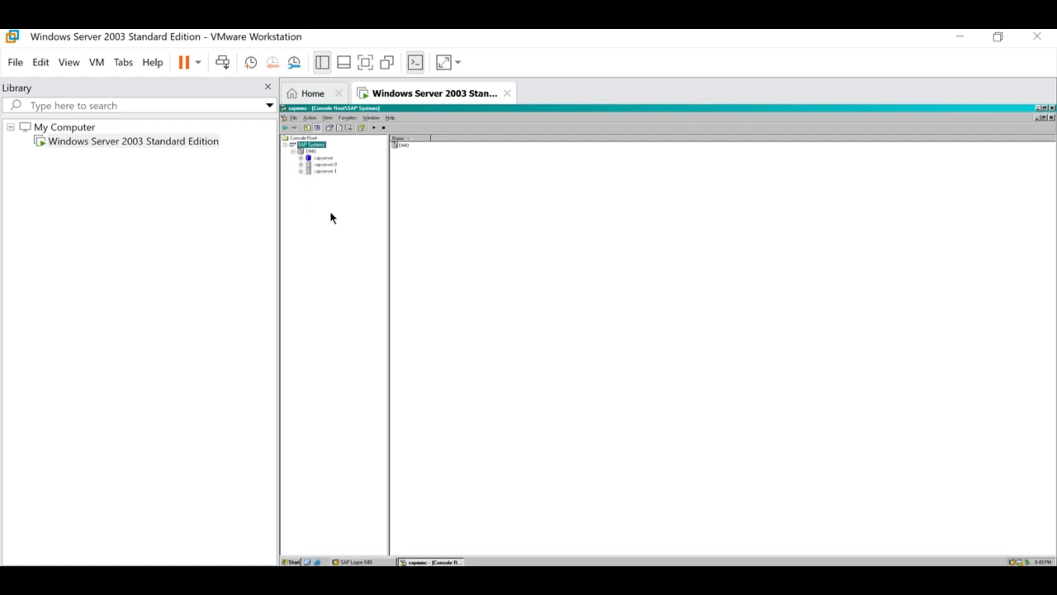
left_click(310, 152)
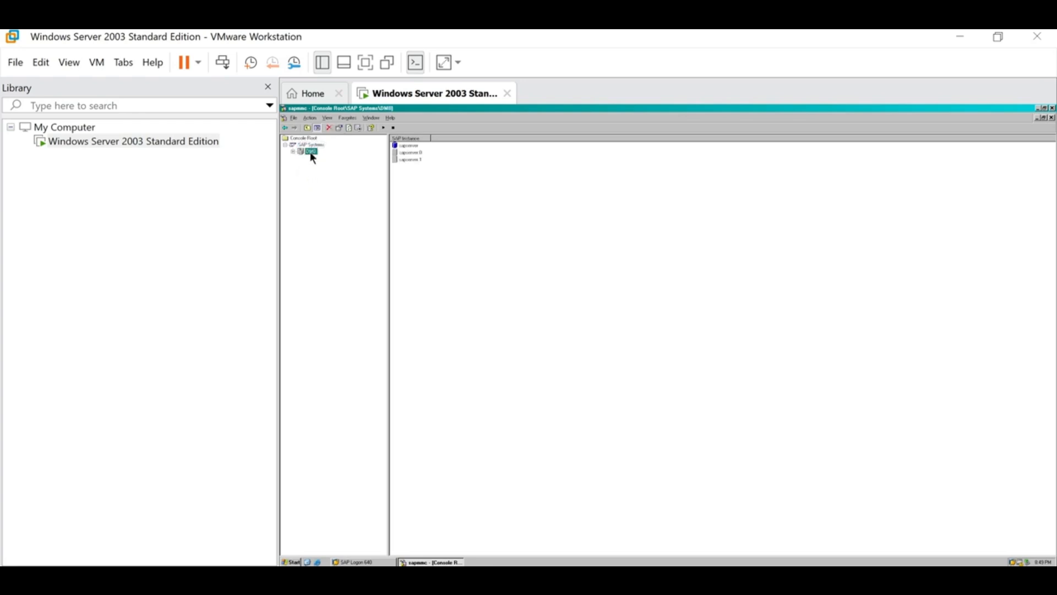
left_click(293, 151)
left_click(324, 158)
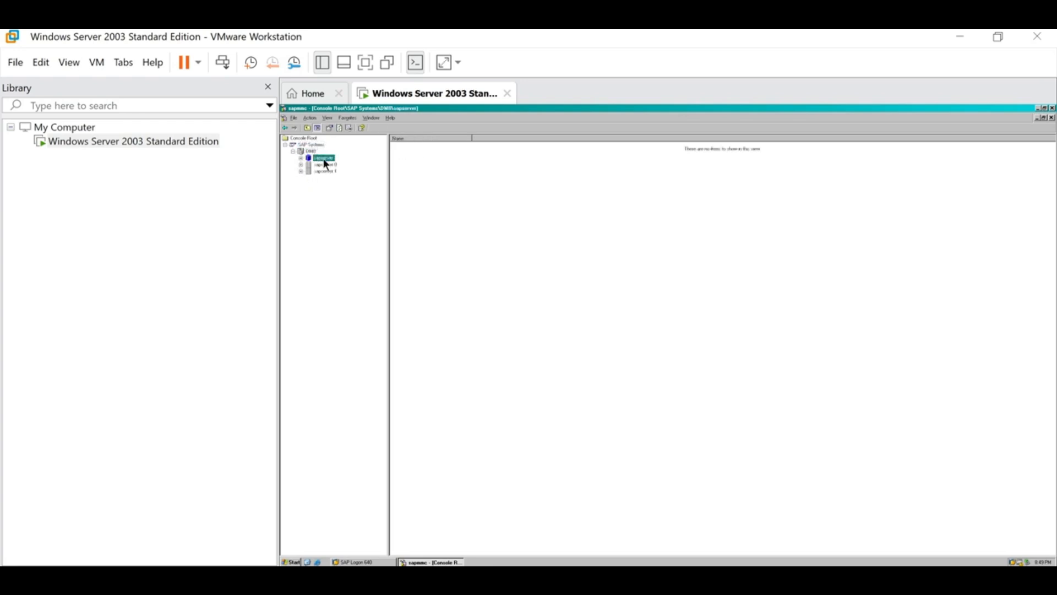
left_click(326, 171)
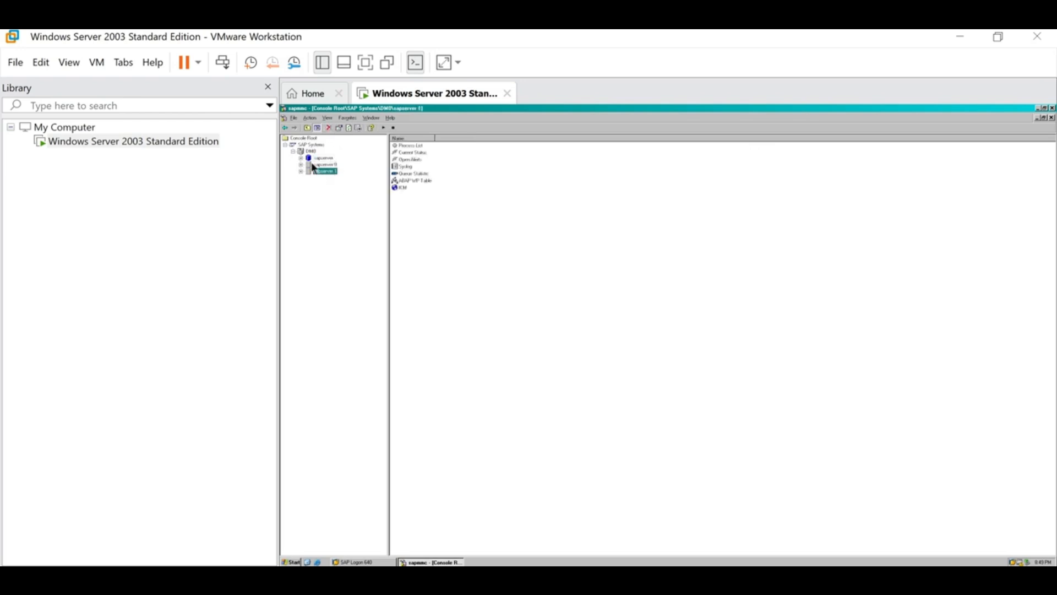
left_click(323, 145)
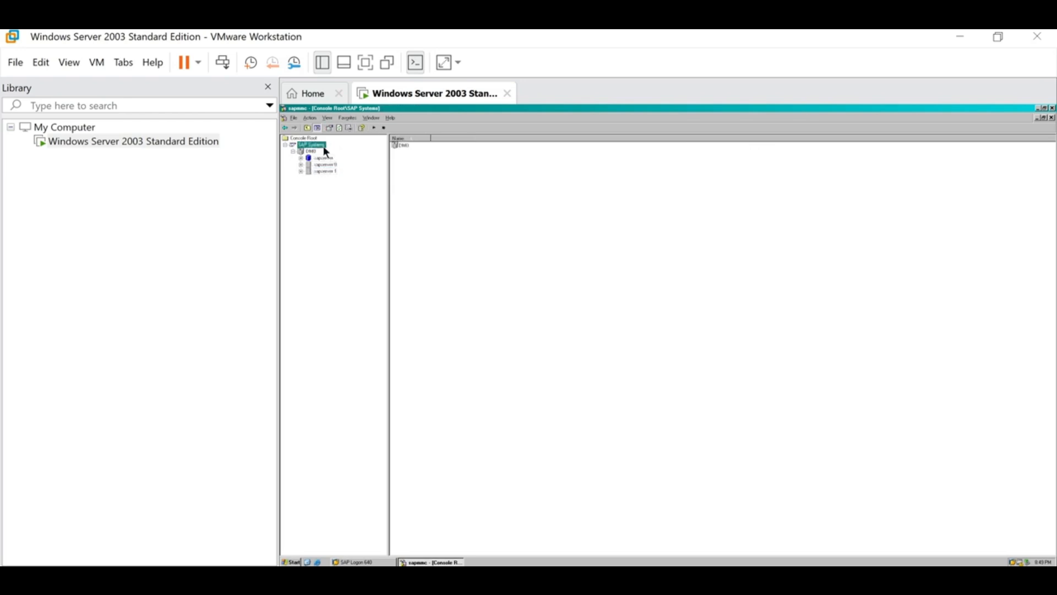
- Start DM0 in sapmmc, authenticate with the administrator password, and expand DM0's instances
left_click(374, 130)
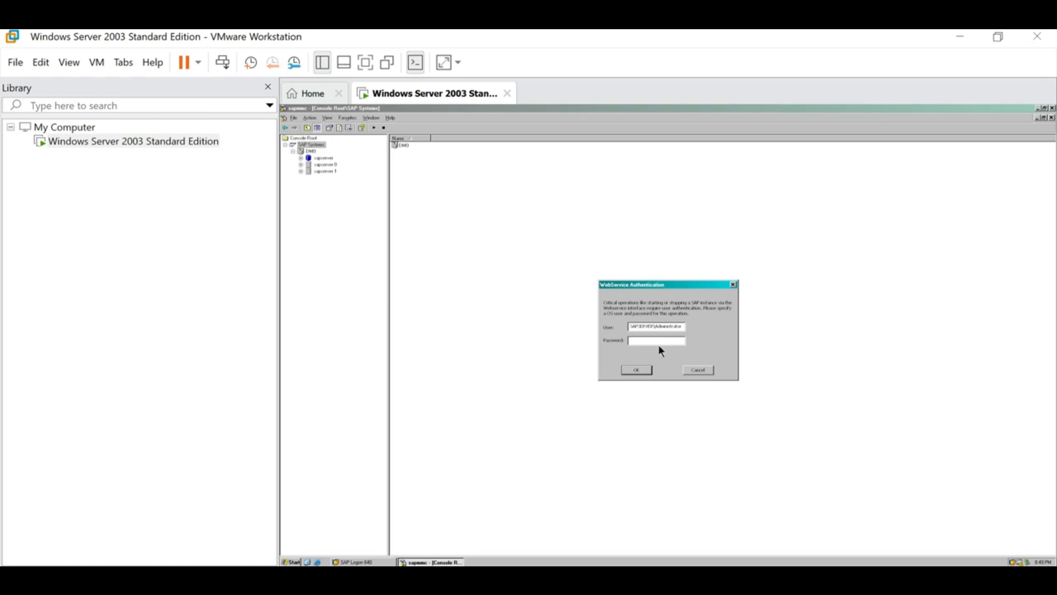
left_click_drag(631, 326, 686, 327)
left_click(655, 342)
type("*******")
key("Return")
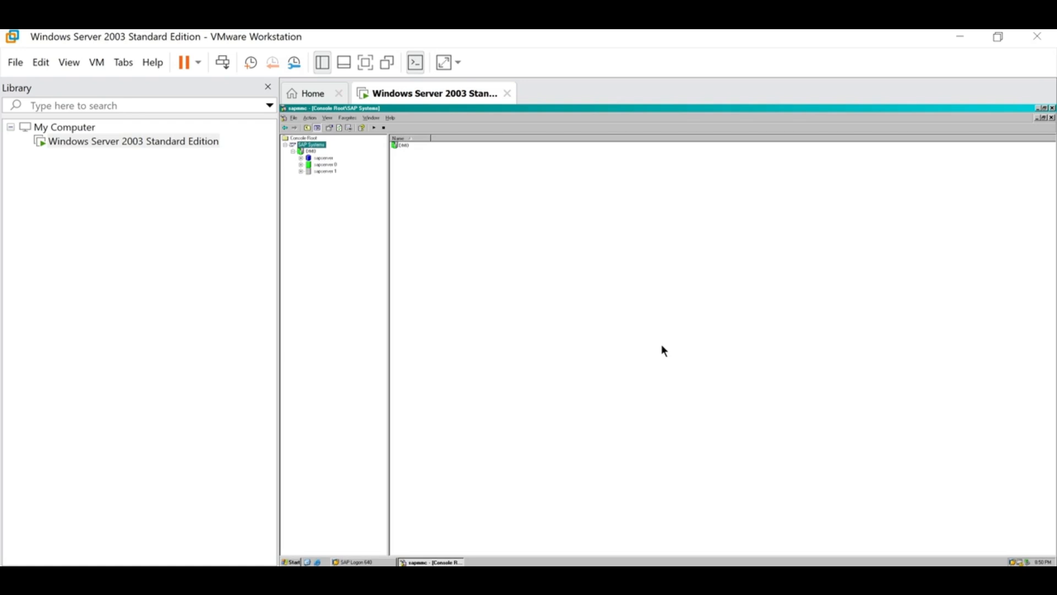
left_click(311, 152)
left_click(293, 151)
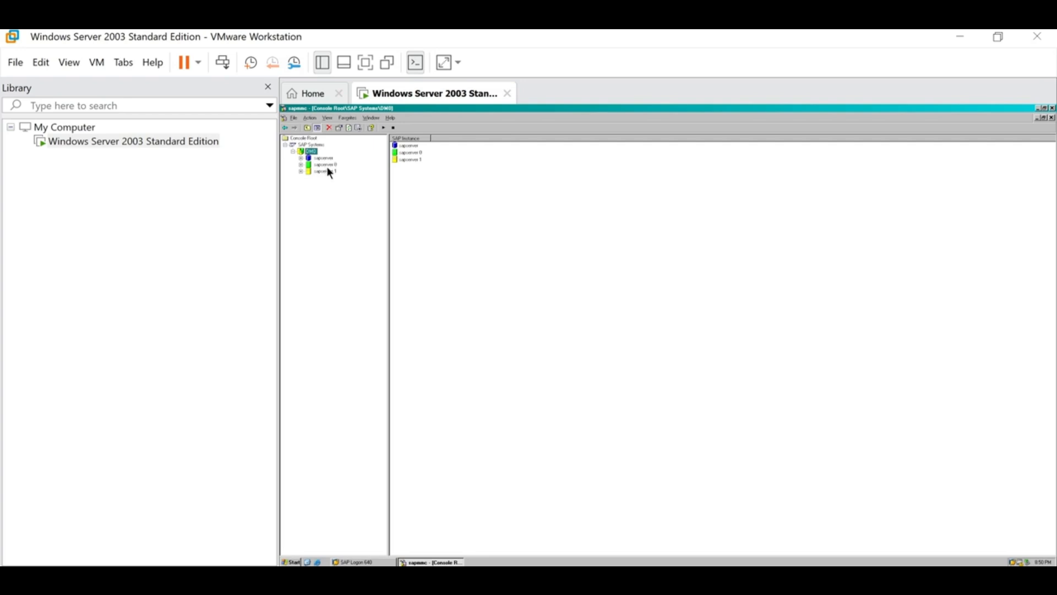
- Select sapserver 1 and refresh it until its status turns green
left_click(328, 172)
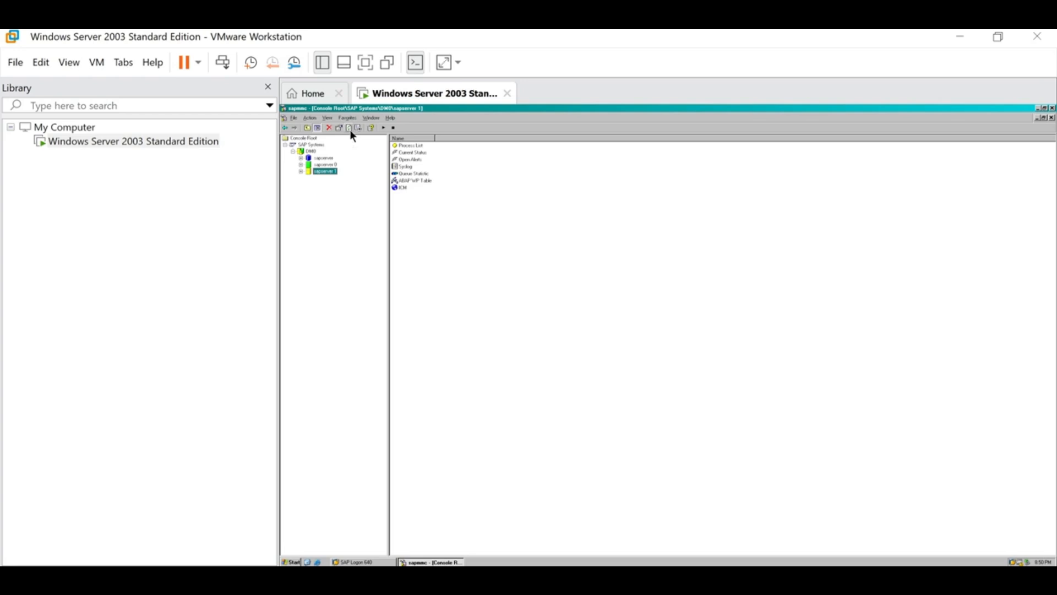
left_click(332, 172)
- Open sapserver 1's Process List and check that msg_server, disp+work and igswd are Running
left_click(301, 171)
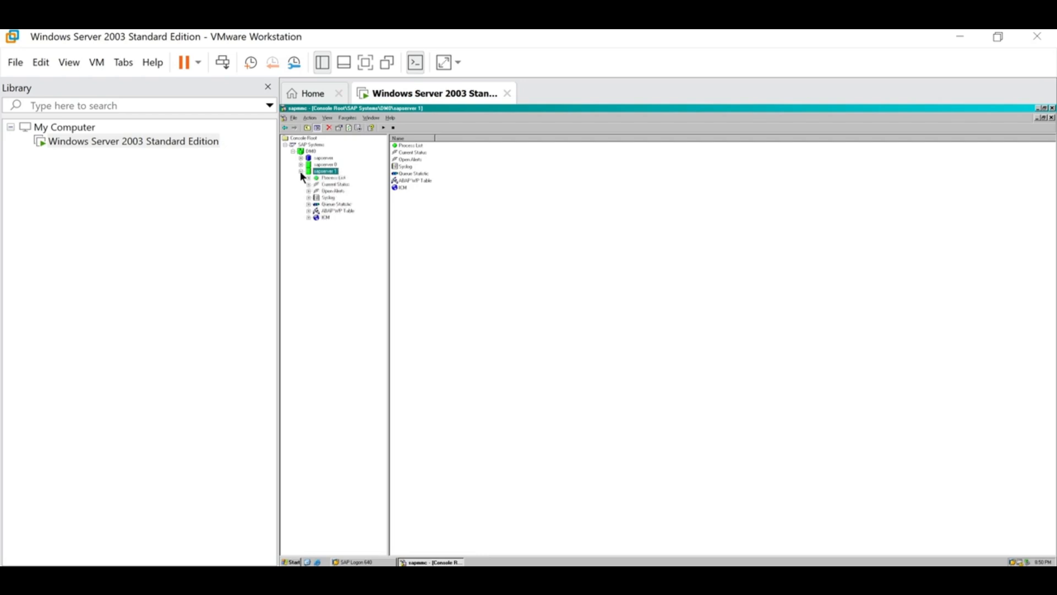
left_click(342, 179)
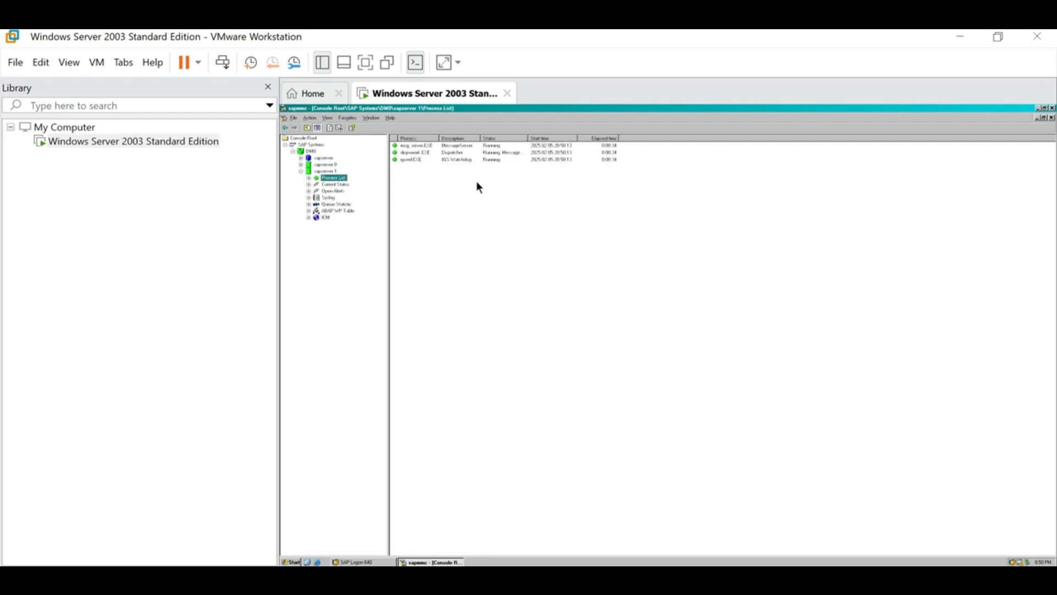
left_click(497, 146)
left_click(493, 153)
left_click(492, 159)
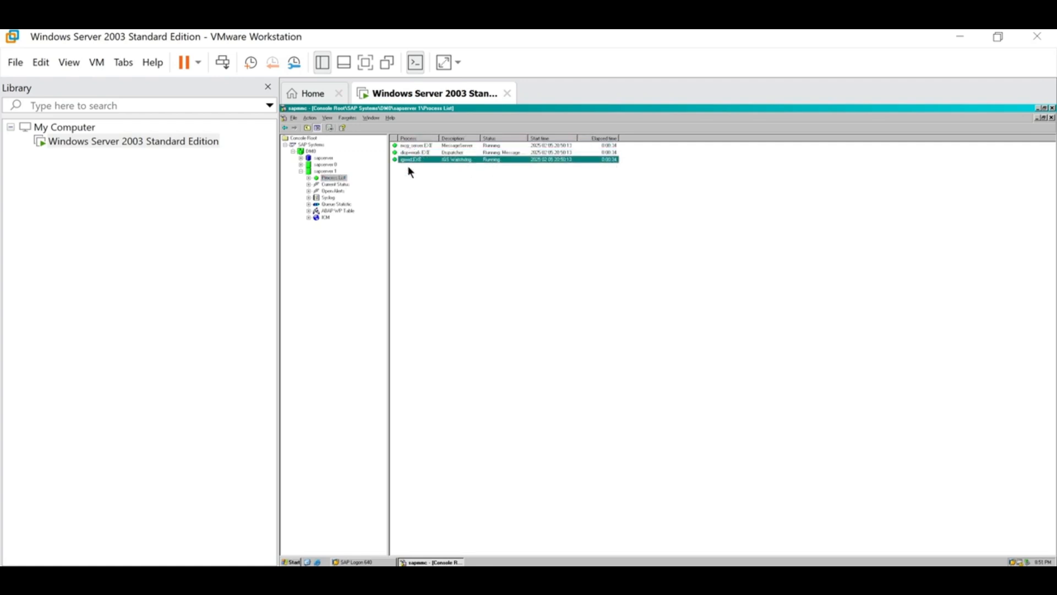
left_click(502, 146)
left_click(496, 153)
left_click(495, 159)
key("Up")
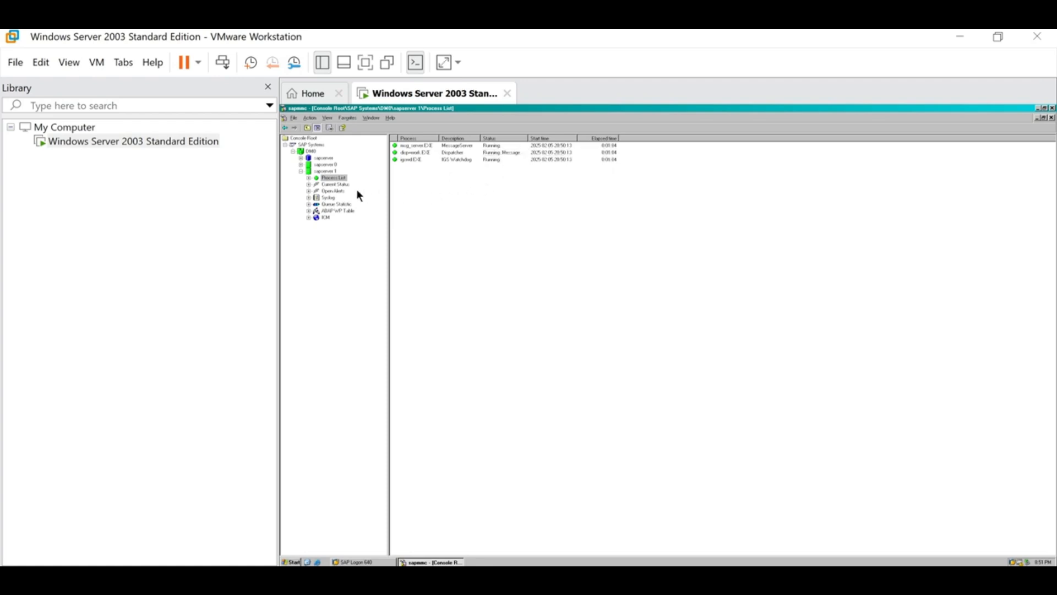
left_click(326, 210)
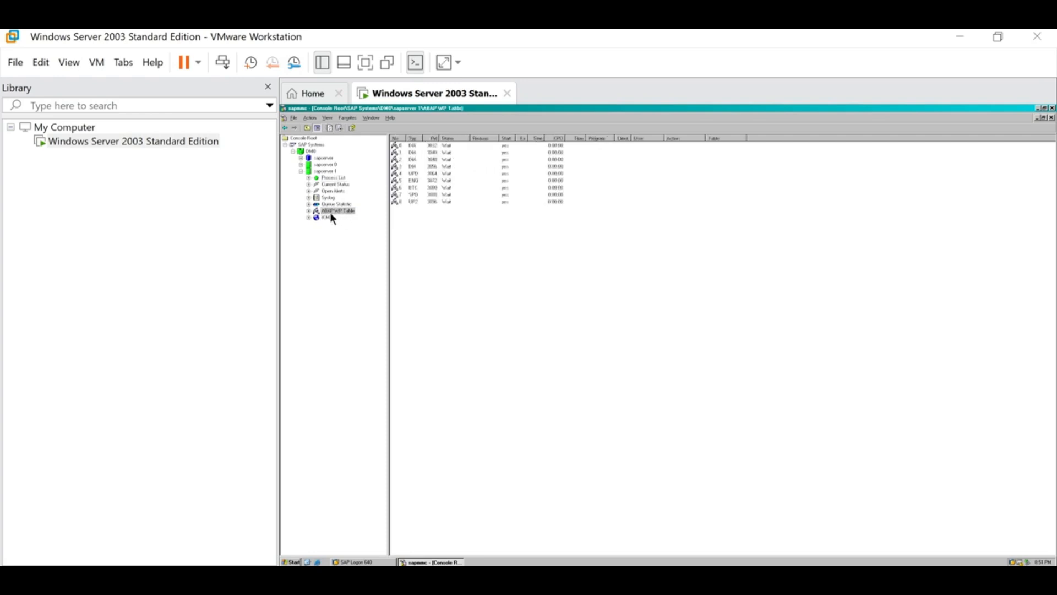
left_click_drag(450, 145, 449, 204)
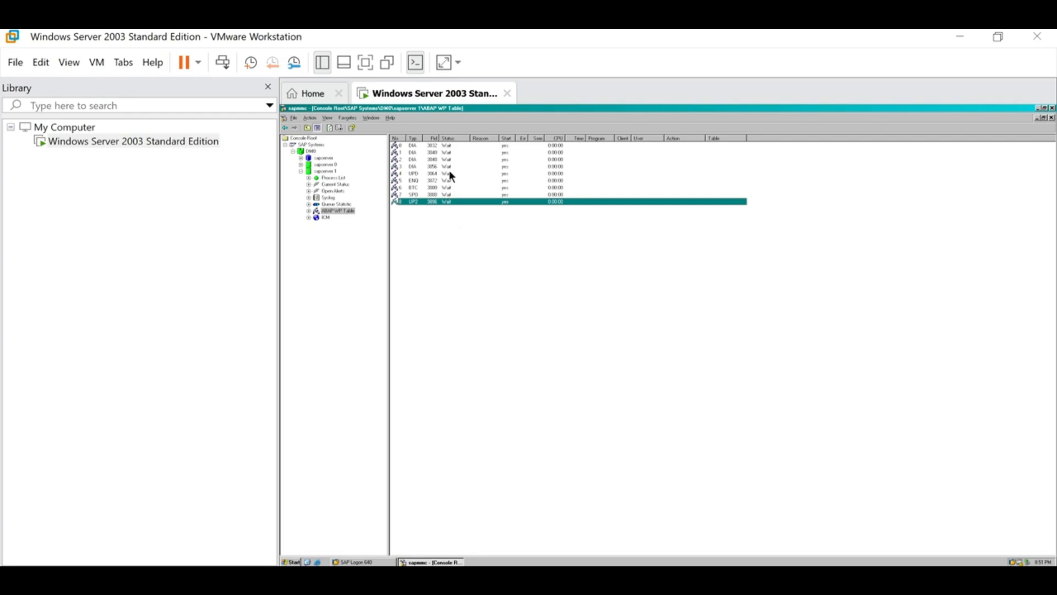
left_click_drag(447, 146, 448, 204)
- Close the SAP Management Console, saving its console settings
left_click(1052, 109)
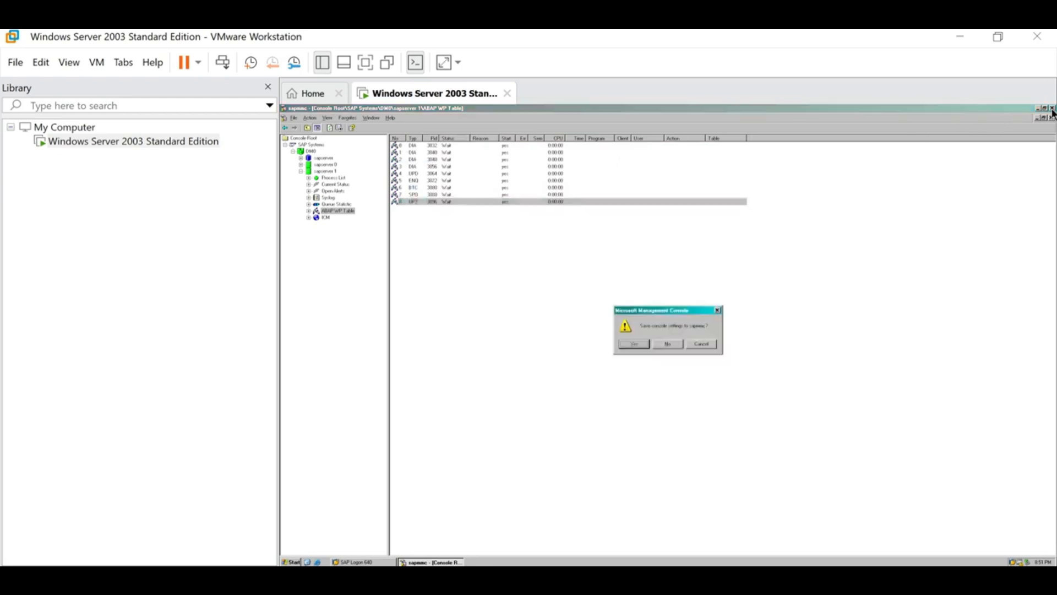
left_click(634, 345)
left_click_drag(746, 268, 607, 176)
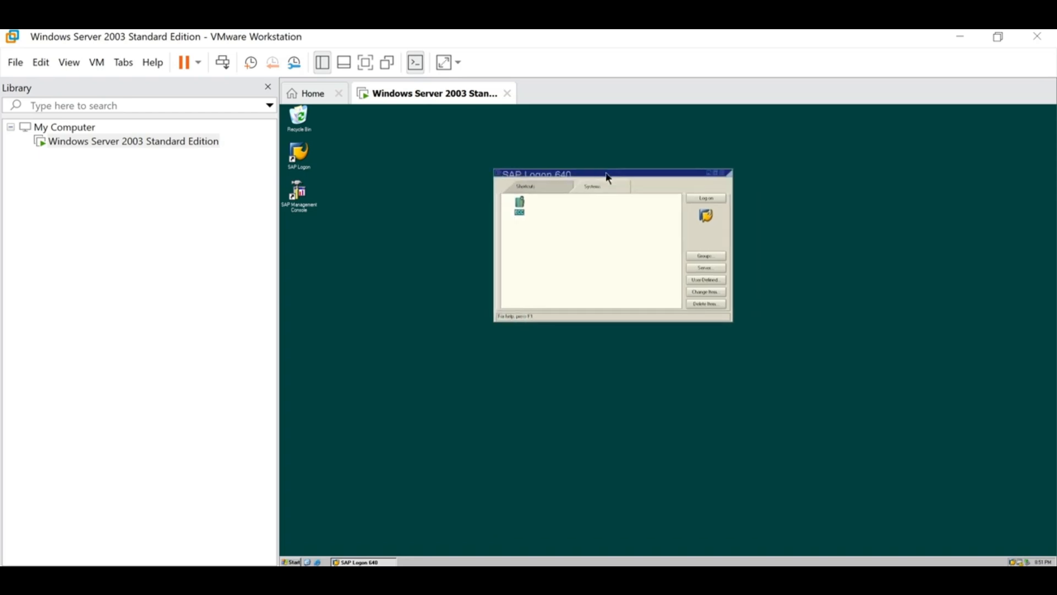
- Log on from SAP Logon to reach the client 800 login screen, then bring up the notes
left_click(715, 197)
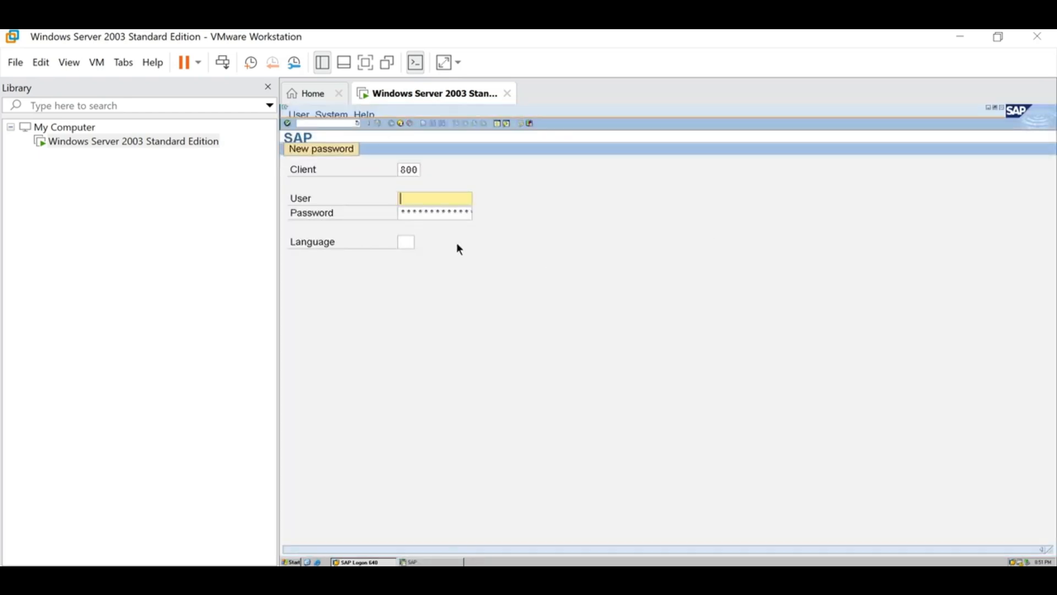
left_click(401, 171)
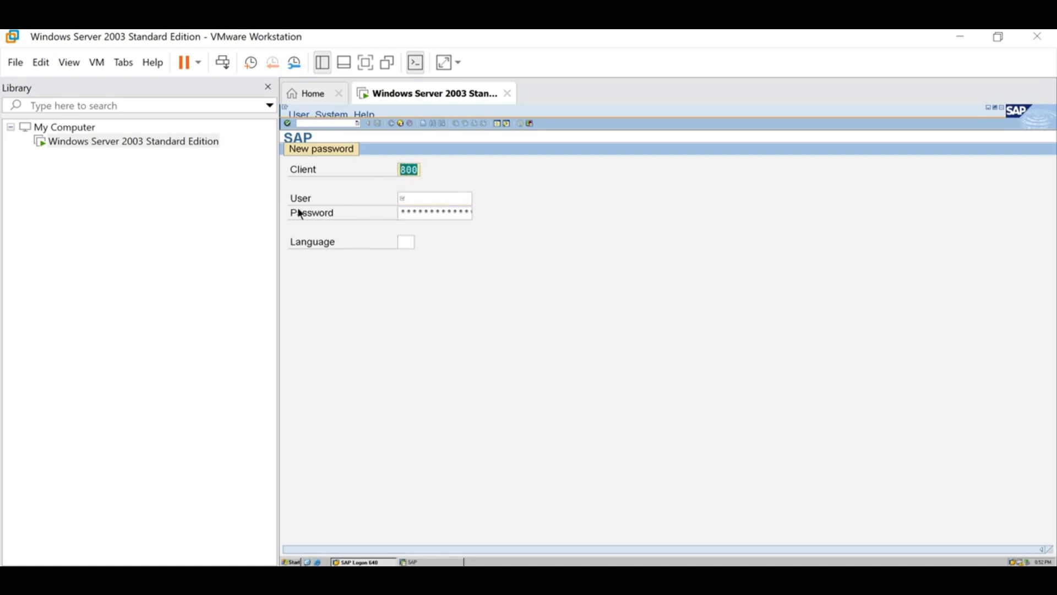
left_click(414, 198)
left_click(414, 212)
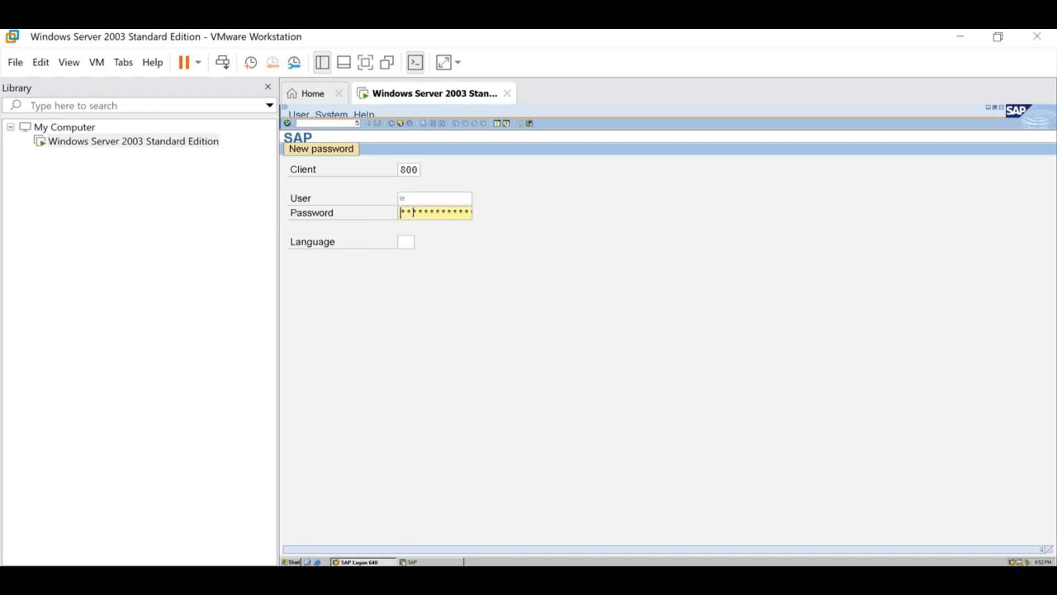
left_click(542, 431)
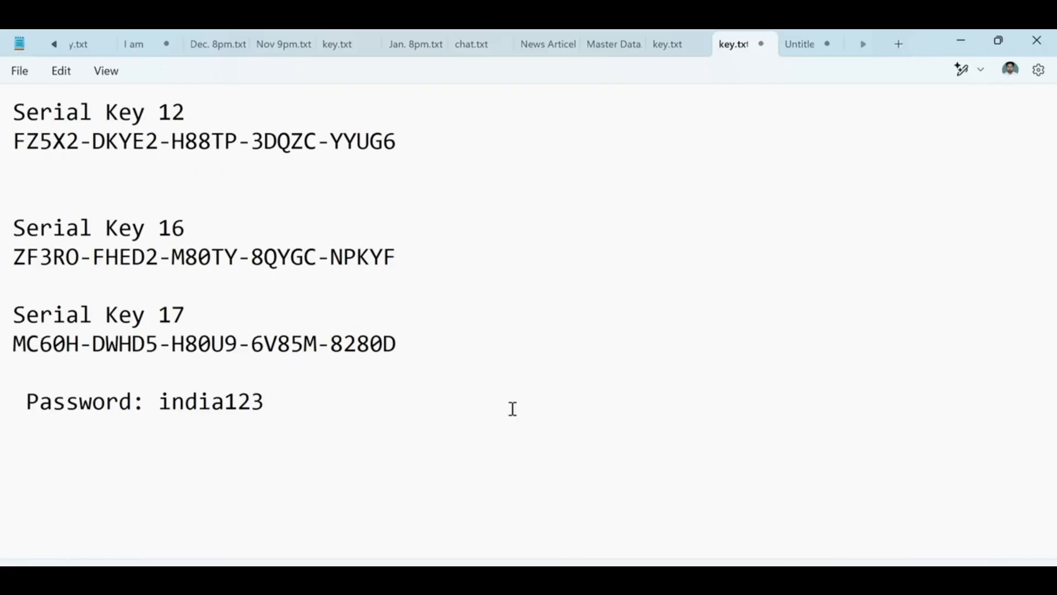
- Add a 'Username:' line with the SAP user name above the password, then return to the VM's user field
left_click(66, 380)
key("Return")
type("User")
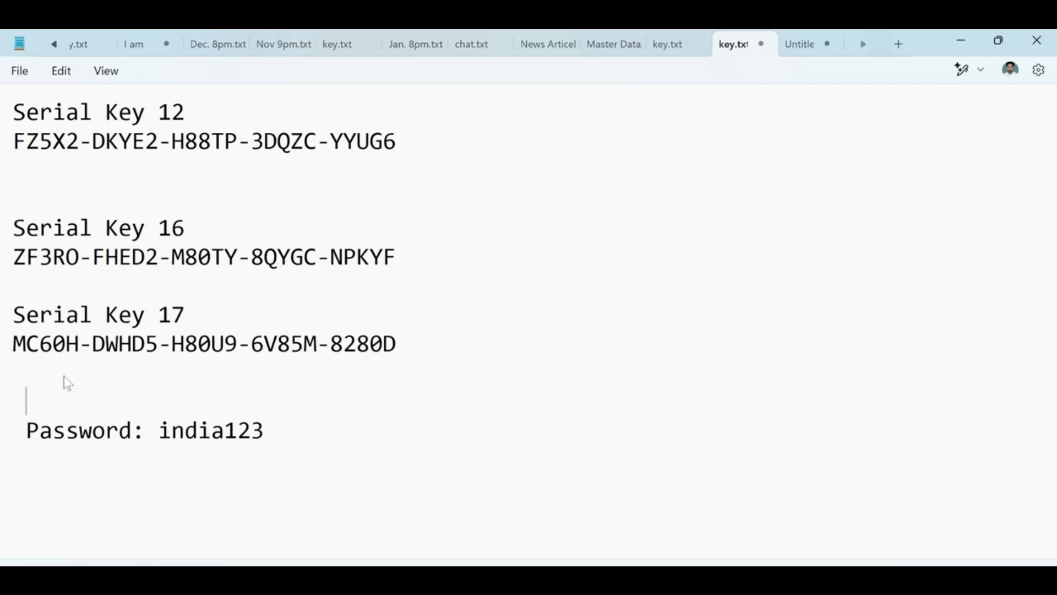
type("name: ")
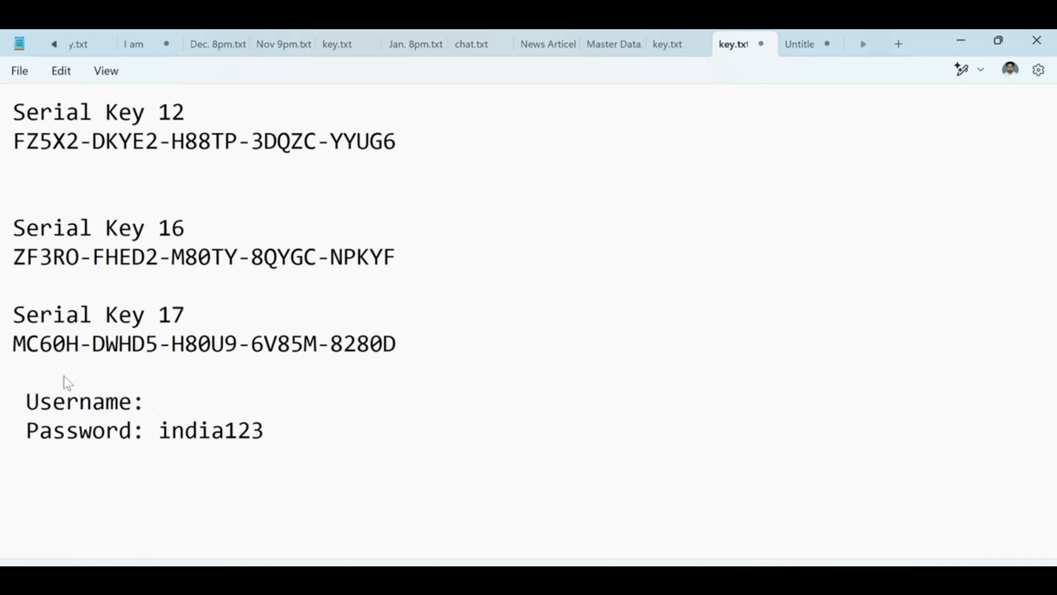
type("sapuser")
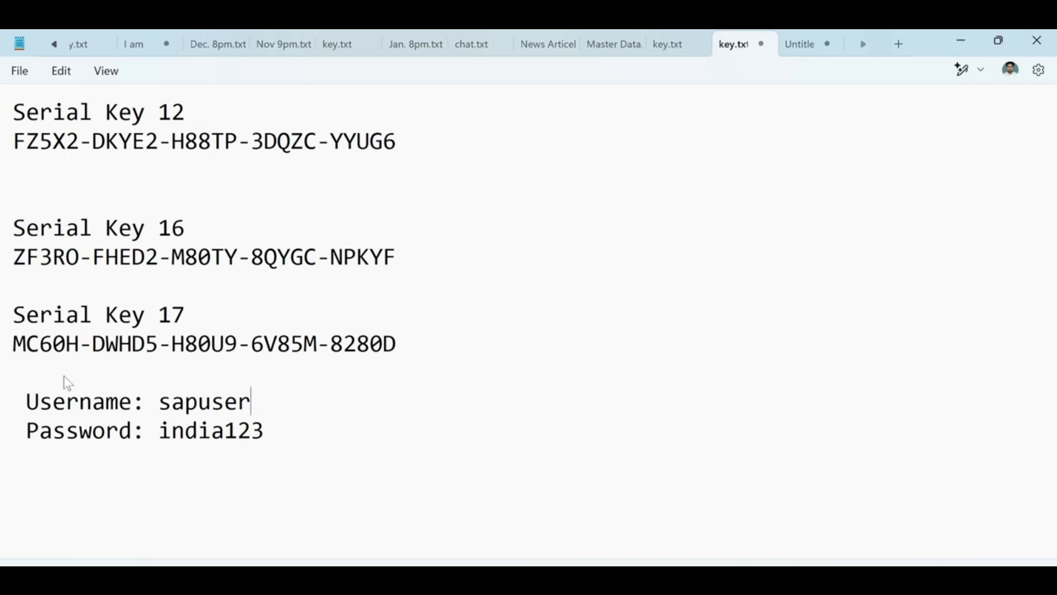
left_click(103, 367)
left_click(367, 389)
left_click(609, 578)
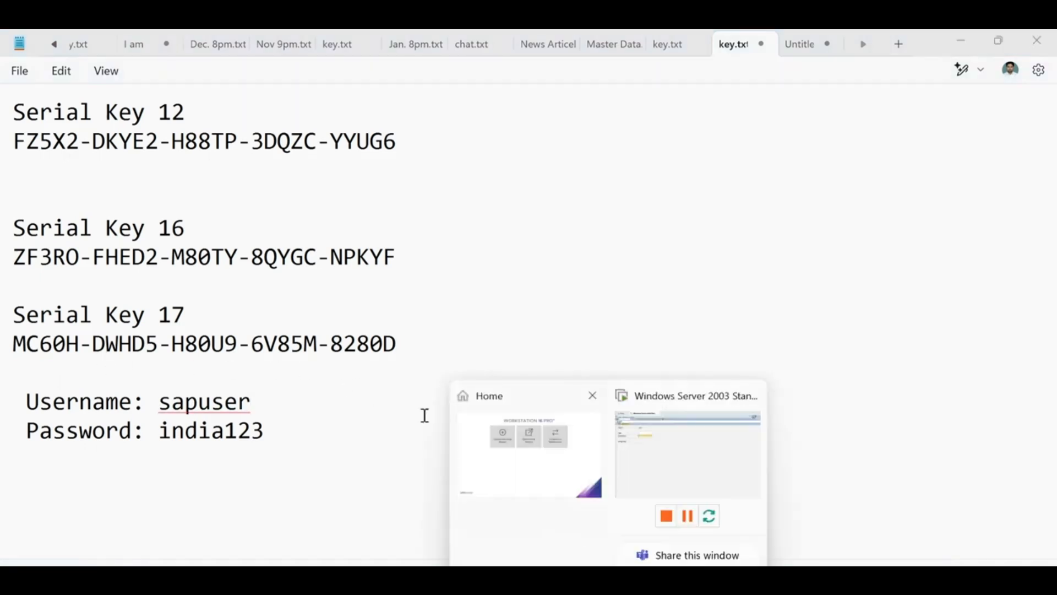
left_click(713, 449)
left_click(420, 200)
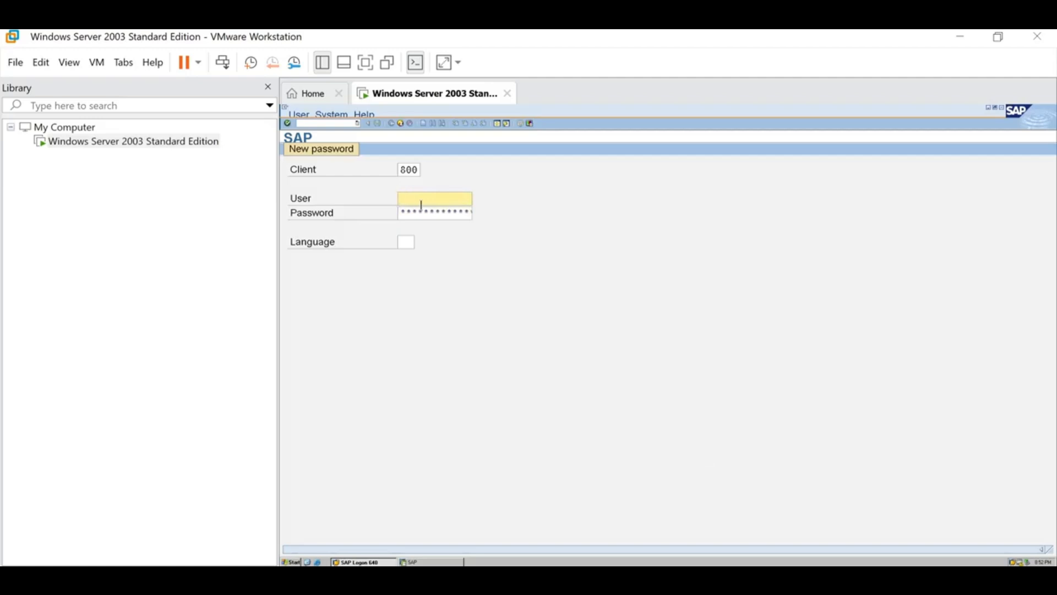
- Enter the SAP user name and password and submit the login to reach the IDES ERP Easy Access menu
type("sapuser")
key("Tab")
type("*******")
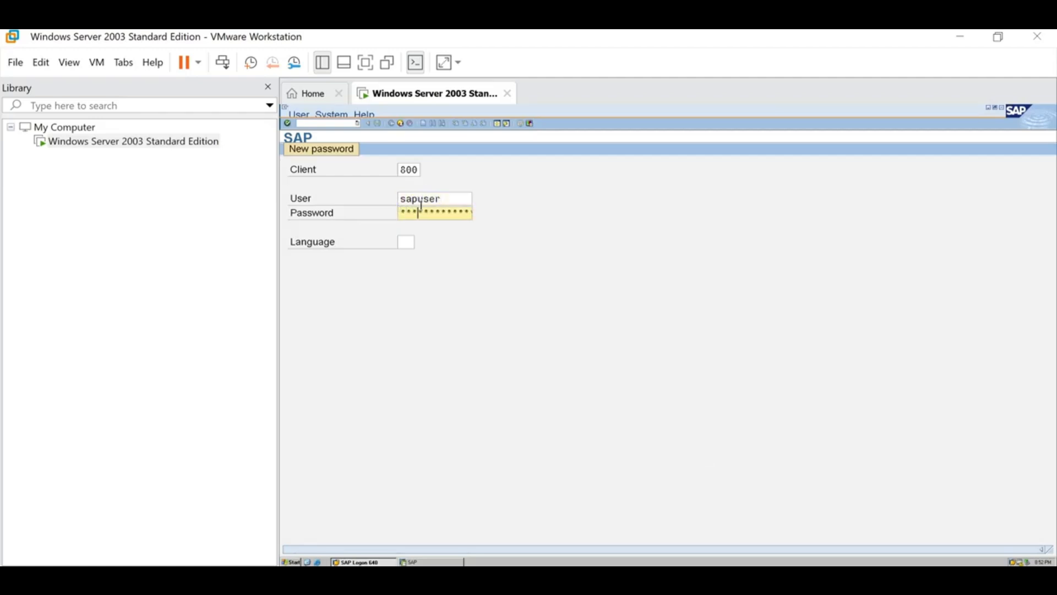
type("*")
key("Return")
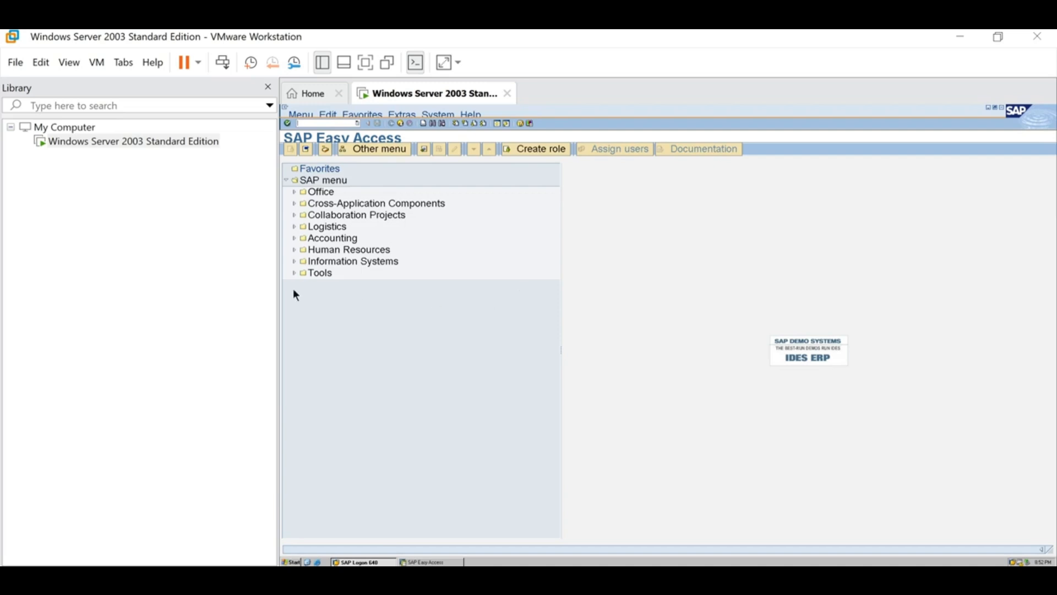
- Switch the VMware Workstation view of the SAP virtual machine to Full Screen
left_click(68, 62)
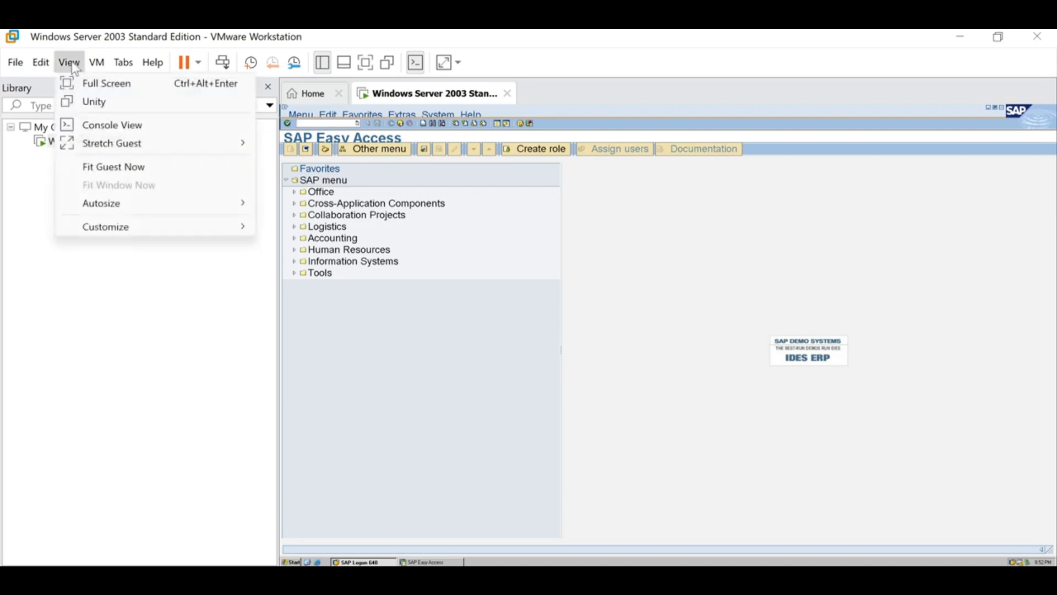
left_click(88, 85)
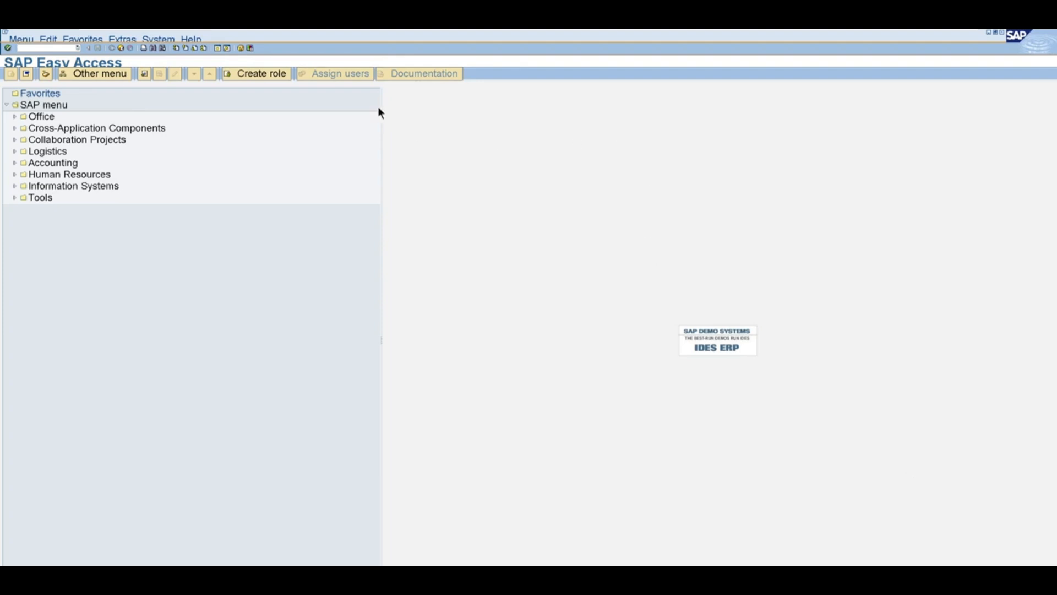
- Set the SAP GUI font size to 20 through Customizing of Local Layout > Font
left_click(251, 49)
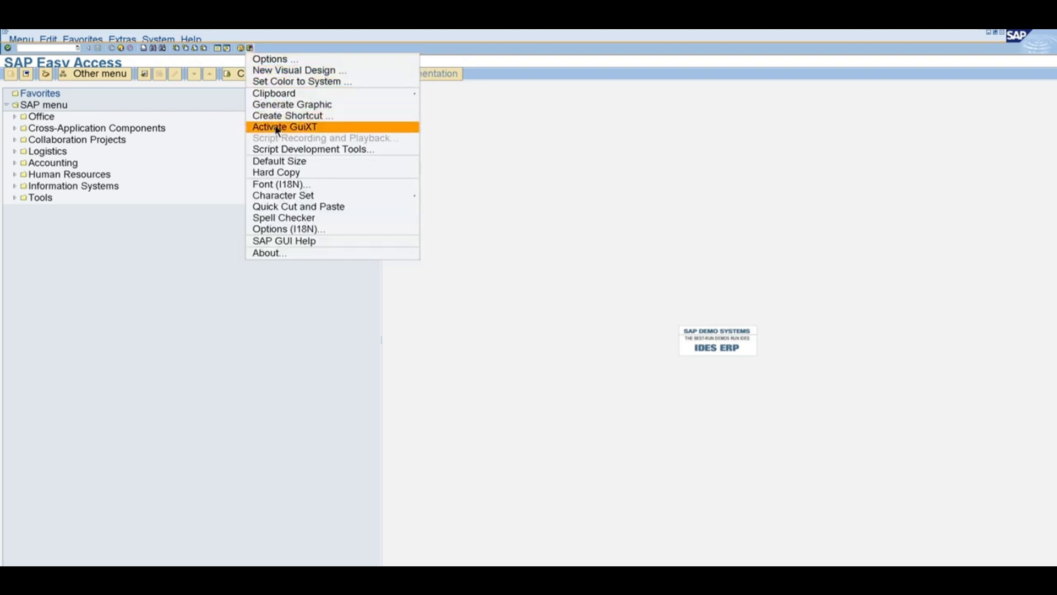
left_click(290, 185)
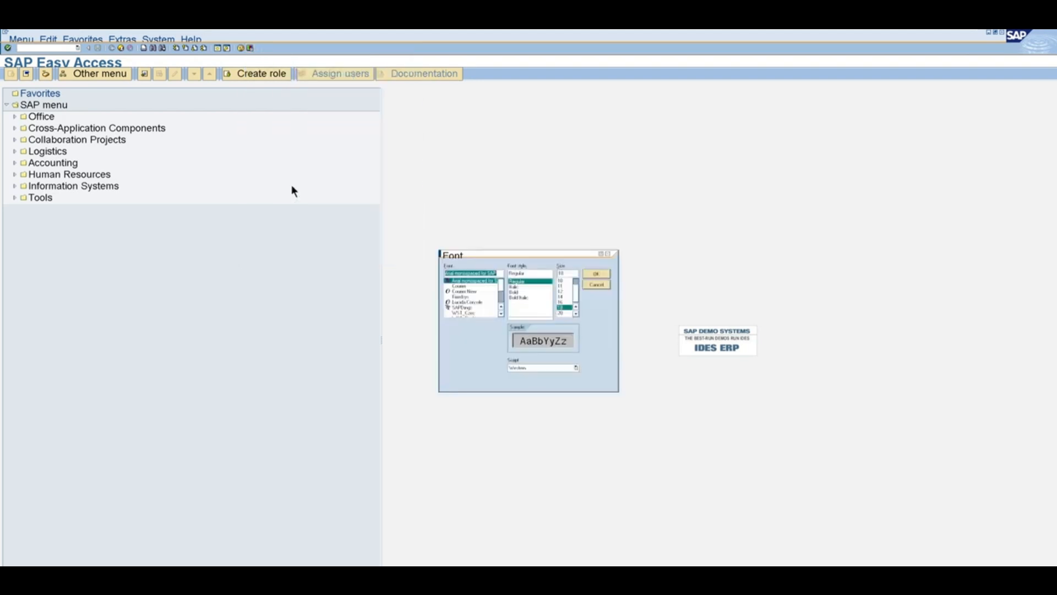
left_click(563, 313)
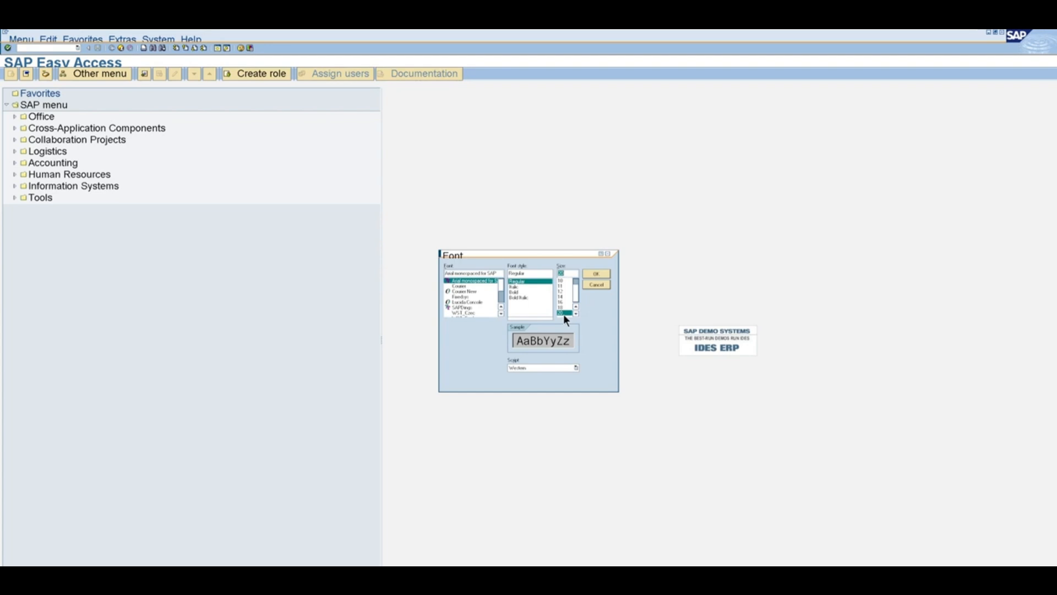
left_click(598, 276)
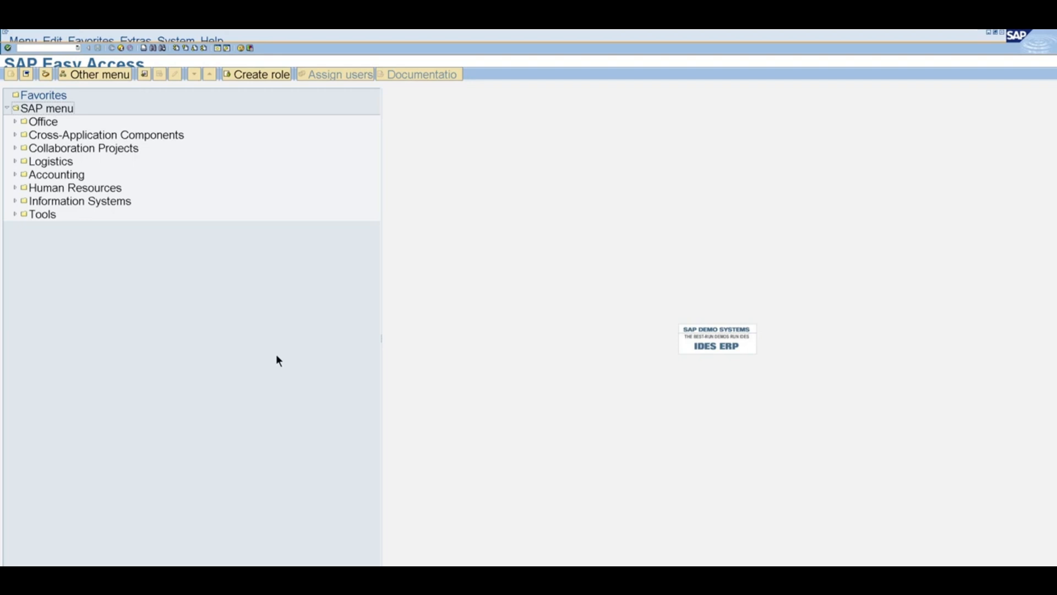
- Change the SAP GUI font size to 14 instead
left_click(251, 48)
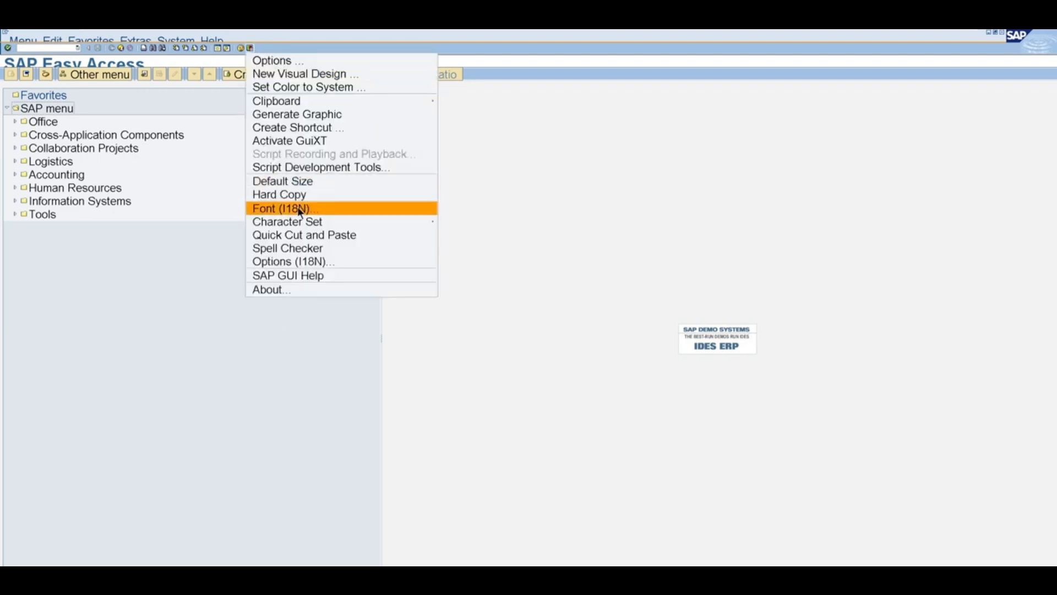
left_click(300, 212)
left_click(562, 297)
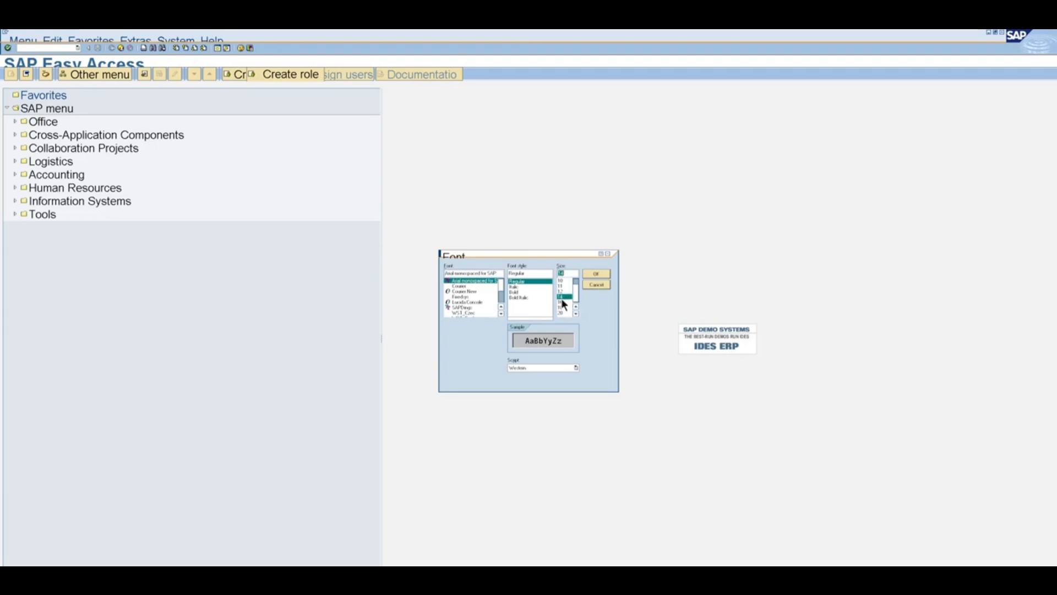
left_click(597, 275)
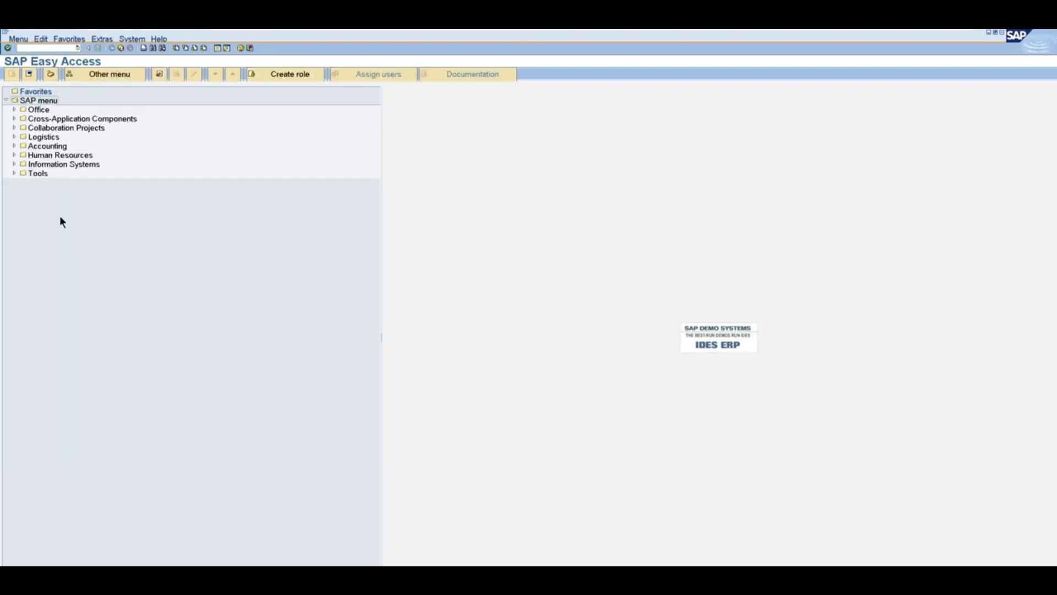
- Pick a somewhat larger SAP GUI font size and apply it
left_click(250, 48)
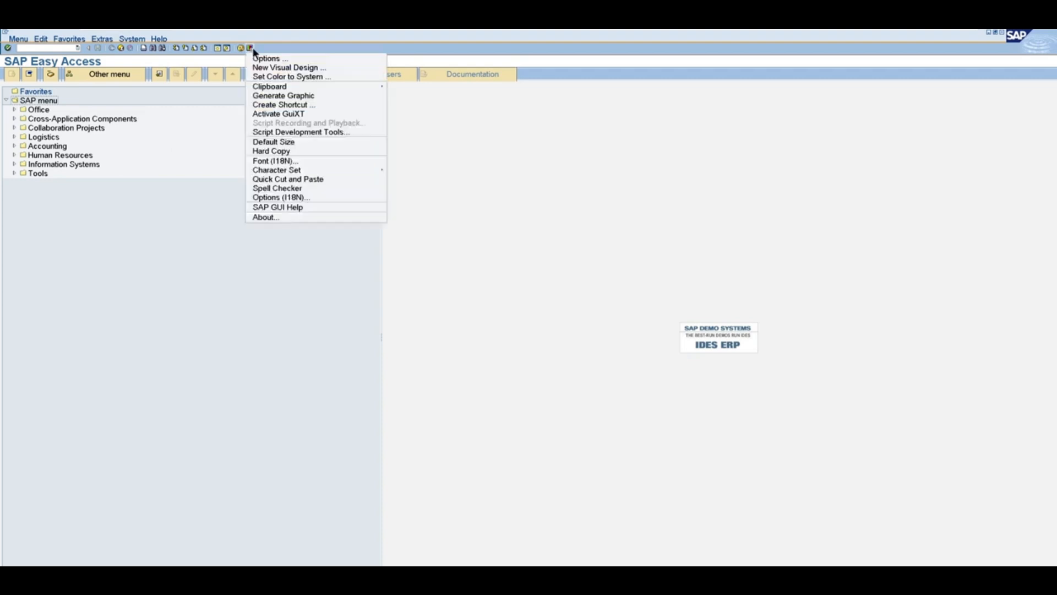
left_click(303, 159)
left_click(569, 308)
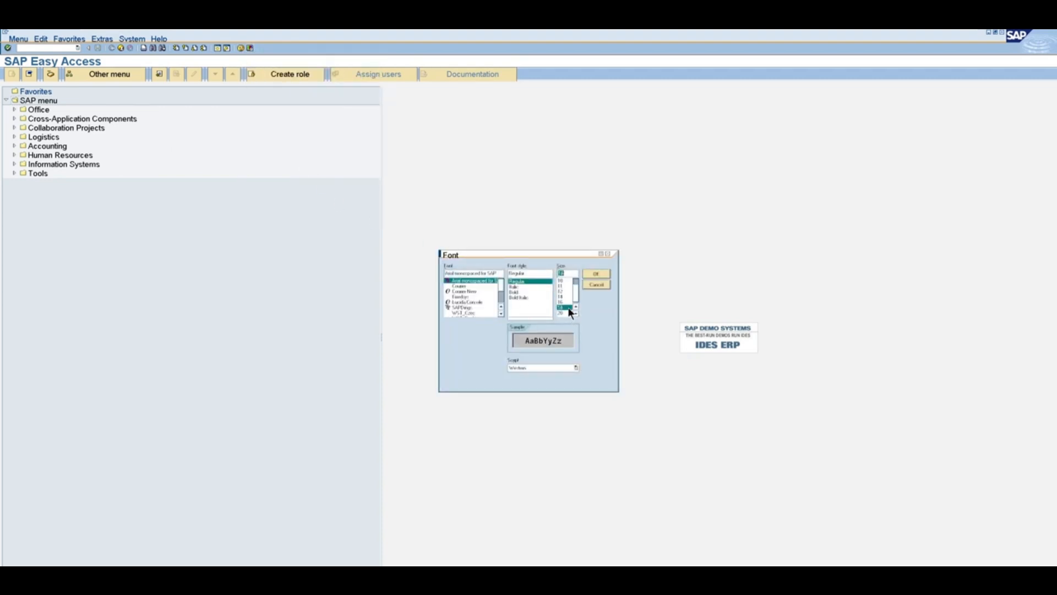
left_click(597, 275)
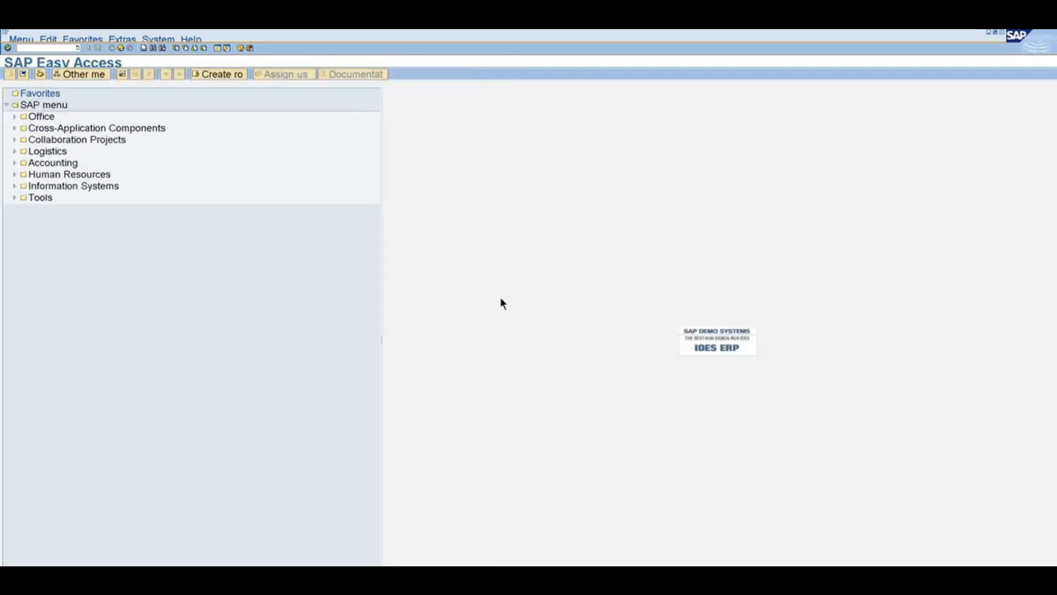